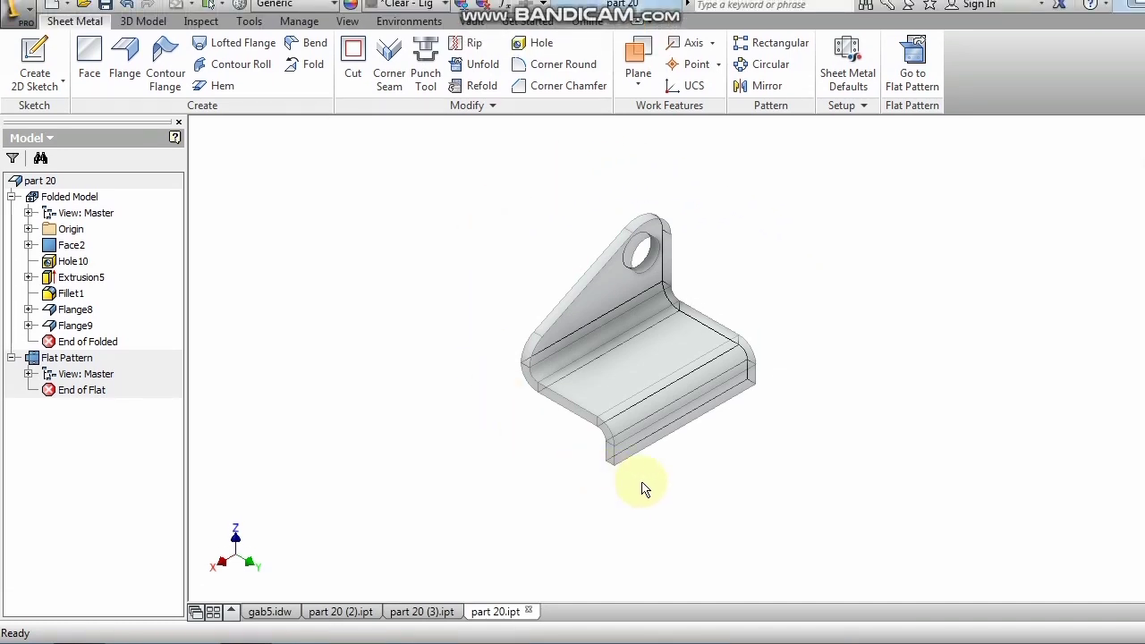
- Compare the folded bracket models in part 20, part 20 (2) and part 20 (3), finishing on part 20
{"action": "scroll", "coordinate": [592, 261], "scroll_direction": "down", "scroll_amount": 6}
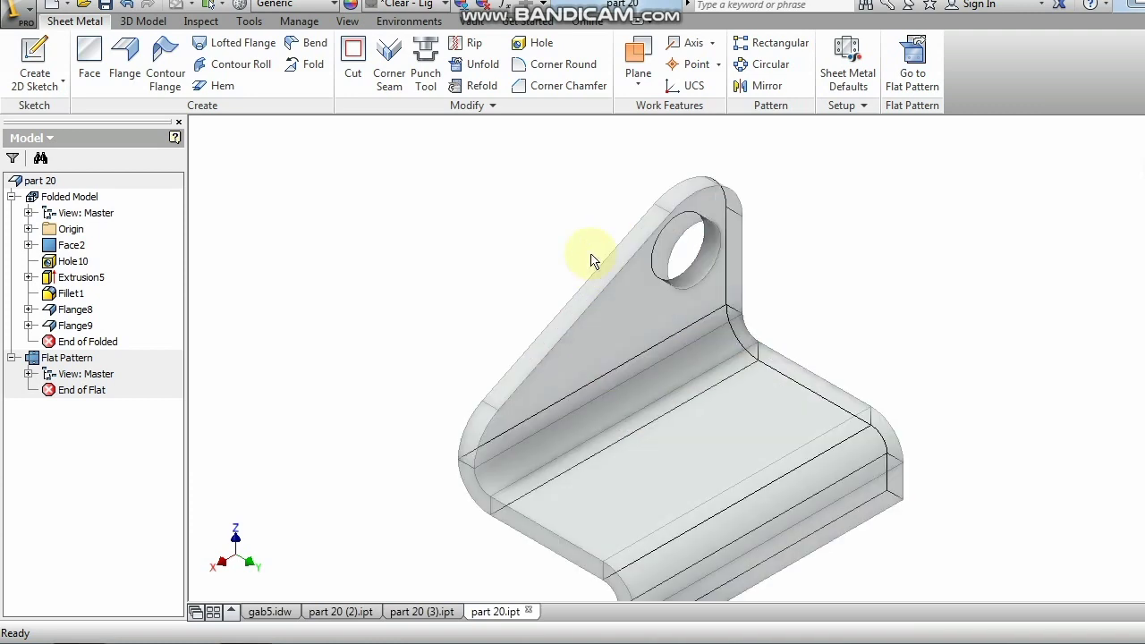
{"action": "scroll", "coordinate": [591, 259], "scroll_direction": "up", "scroll_amount": 5}
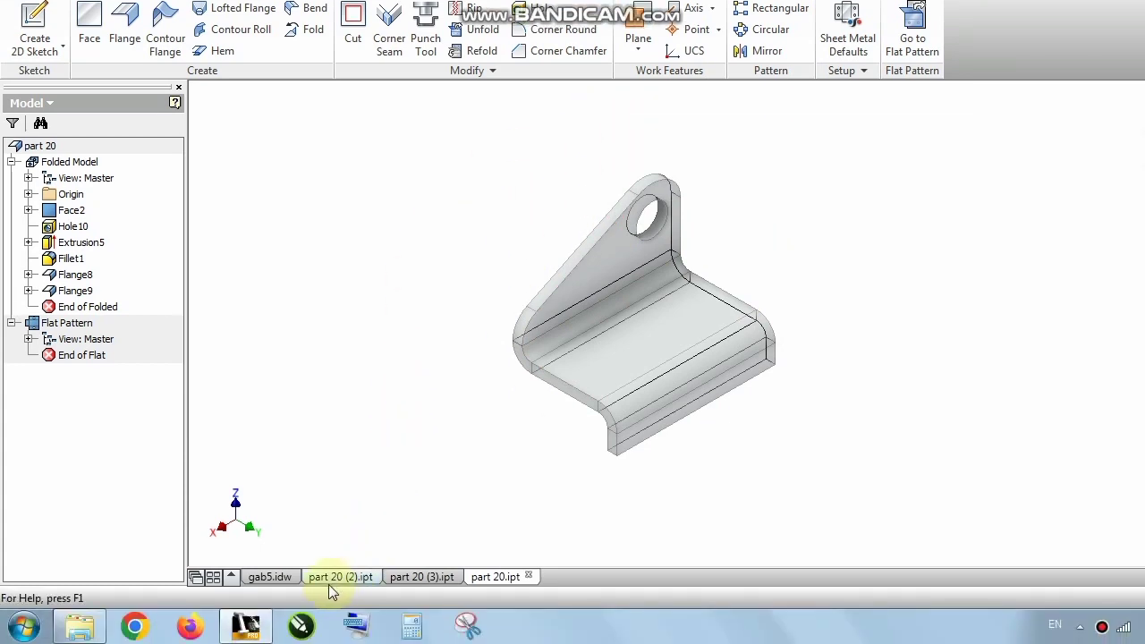
{"action": "left_click", "coordinate": [328, 581]}
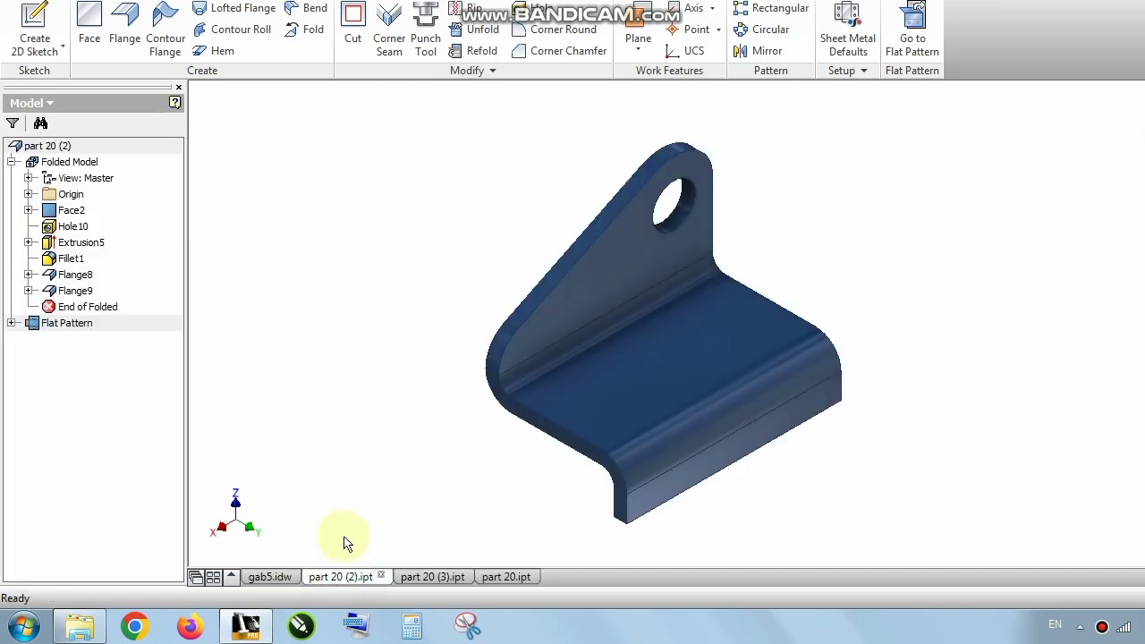
{"action": "scroll", "coordinate": [357, 378], "scroll_direction": "down", "scroll_amount": 1}
{"action": "scroll", "coordinate": [486, 366], "scroll_direction": "up", "scroll_amount": 2}
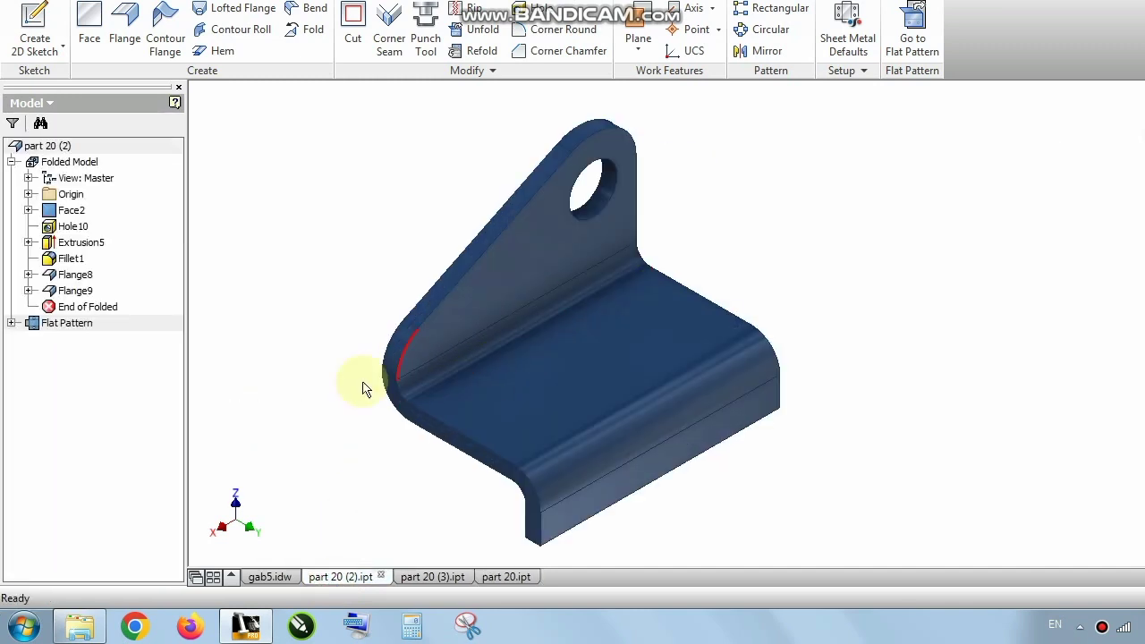
{"action": "scroll", "coordinate": [363, 389], "scroll_direction": "down", "scroll_amount": 1}
{"action": "left_click", "coordinate": [438, 578]}
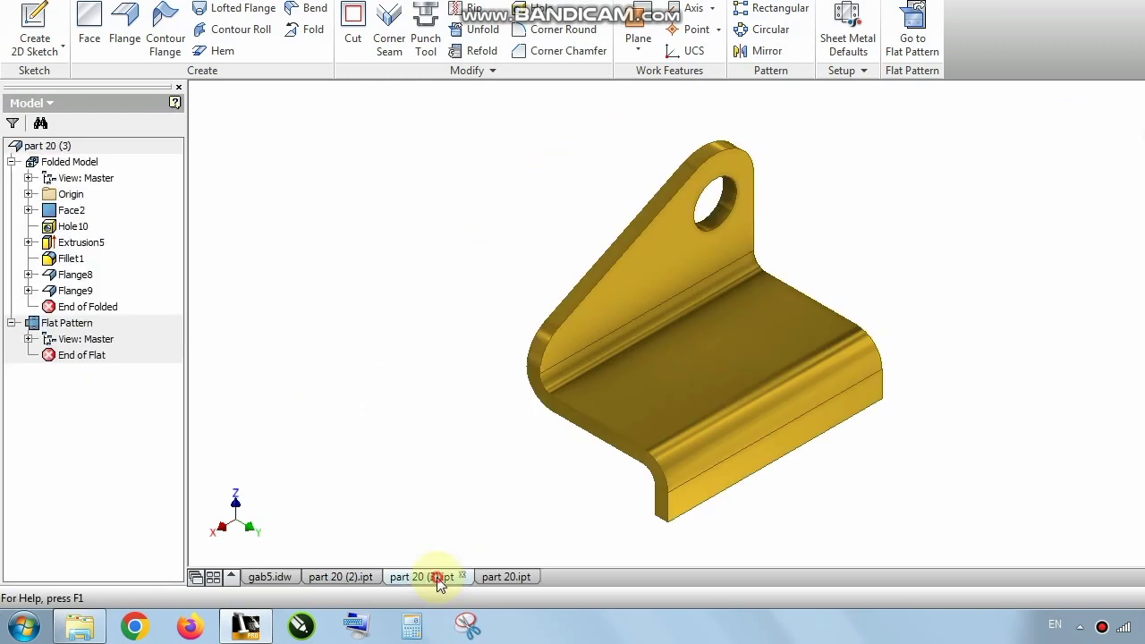
{"action": "scroll", "coordinate": [537, 459], "scroll_direction": "up", "scroll_amount": 1}
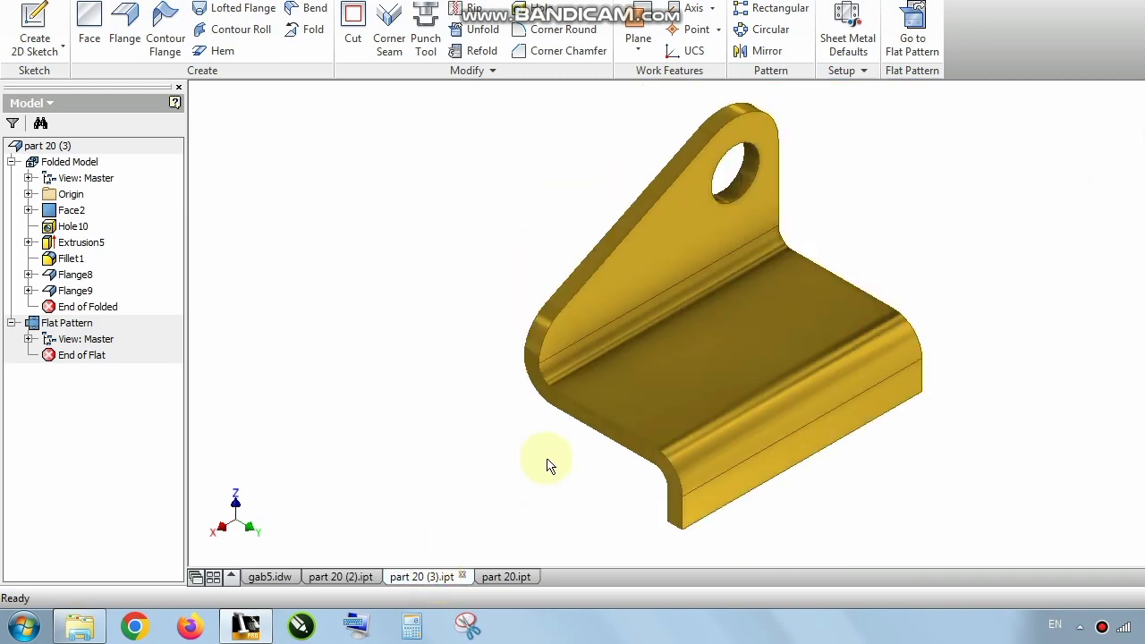
{"action": "left_click", "coordinate": [498, 578]}
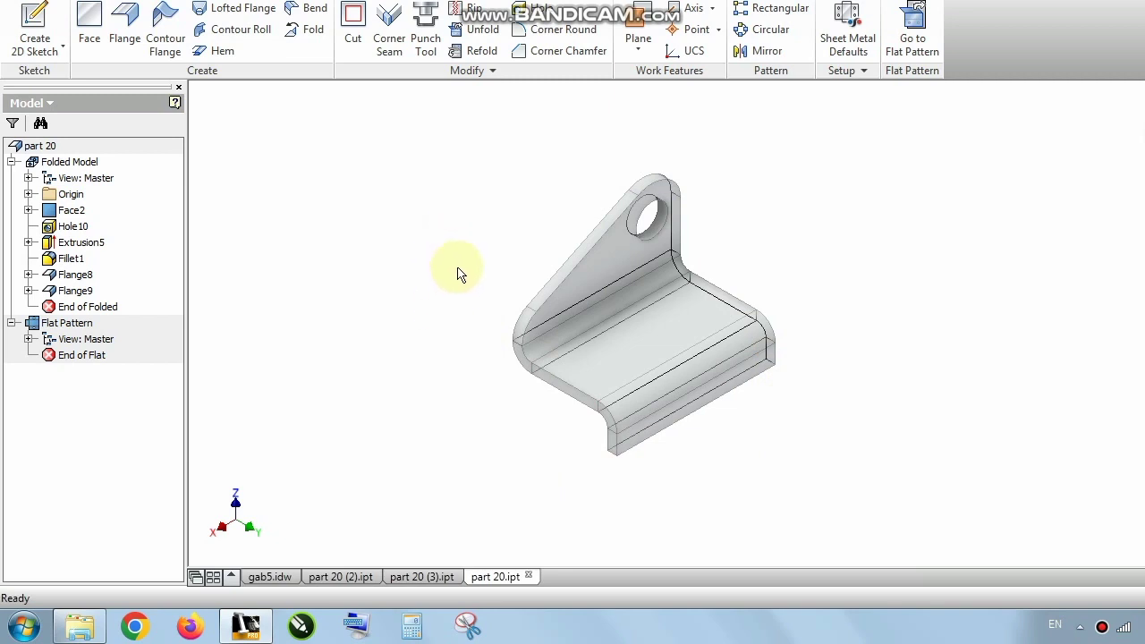
{"action": "middle_click_drag", "start_coordinate": [459, 271], "coordinate": [386, 289]}
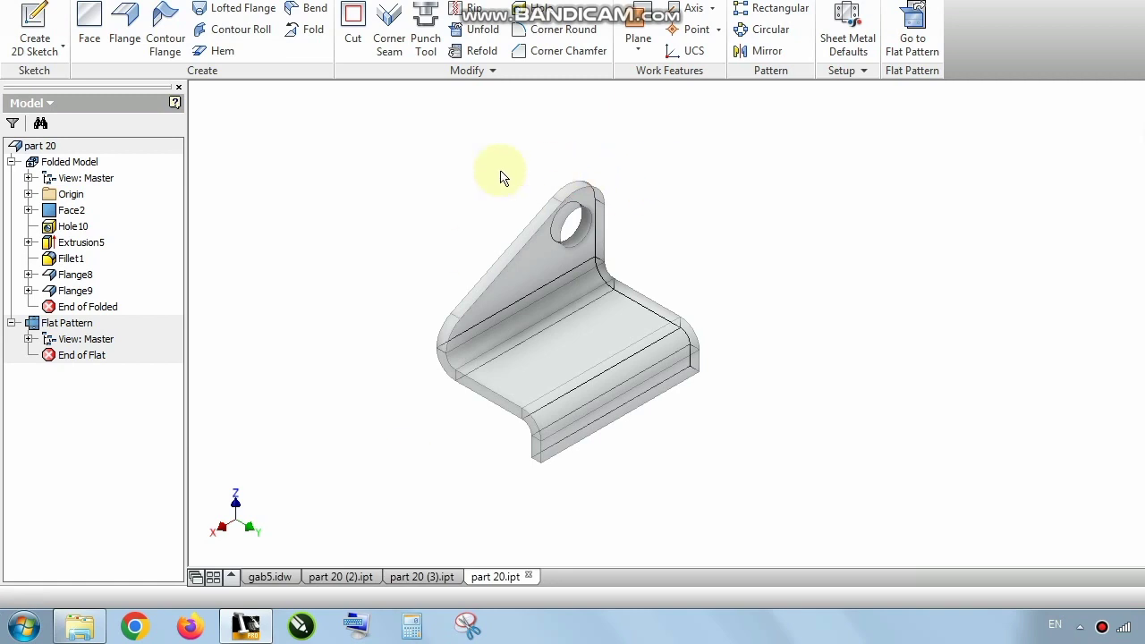
{"action": "scroll", "coordinate": [396, 358], "scroll_direction": "up", "scroll_amount": 3}
{"action": "scroll", "coordinate": [396, 358], "scroll_direction": "down", "scroll_amount": 3}
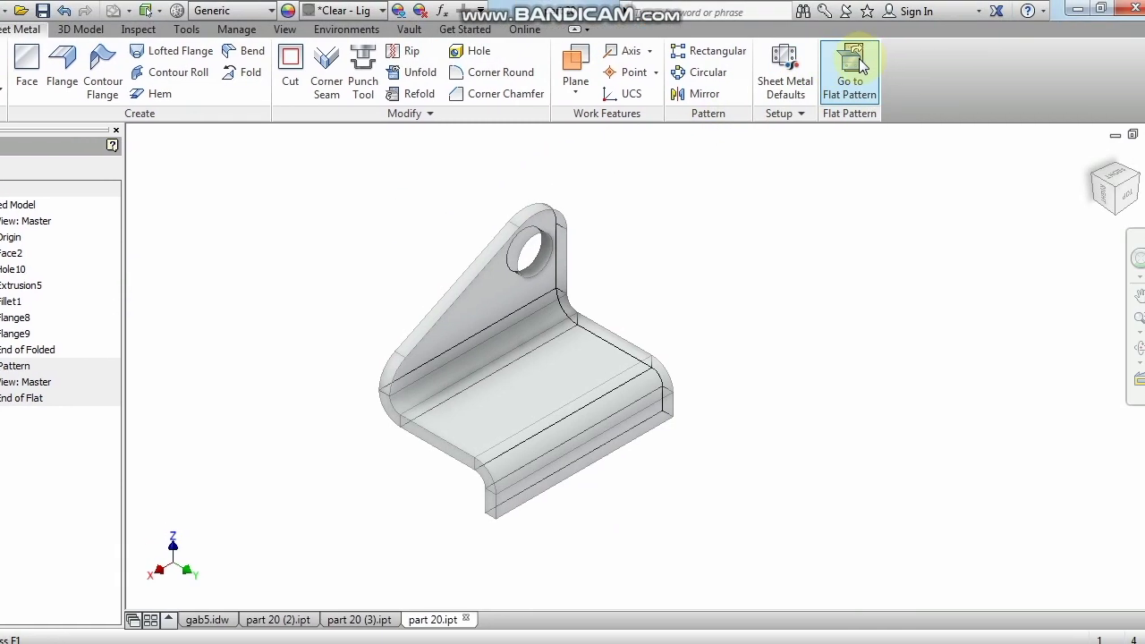
- Switch part 20 back and forth between its flat pattern and folded model, ending on the folded model
{"action": "left_click", "coordinate": [912, 36]}
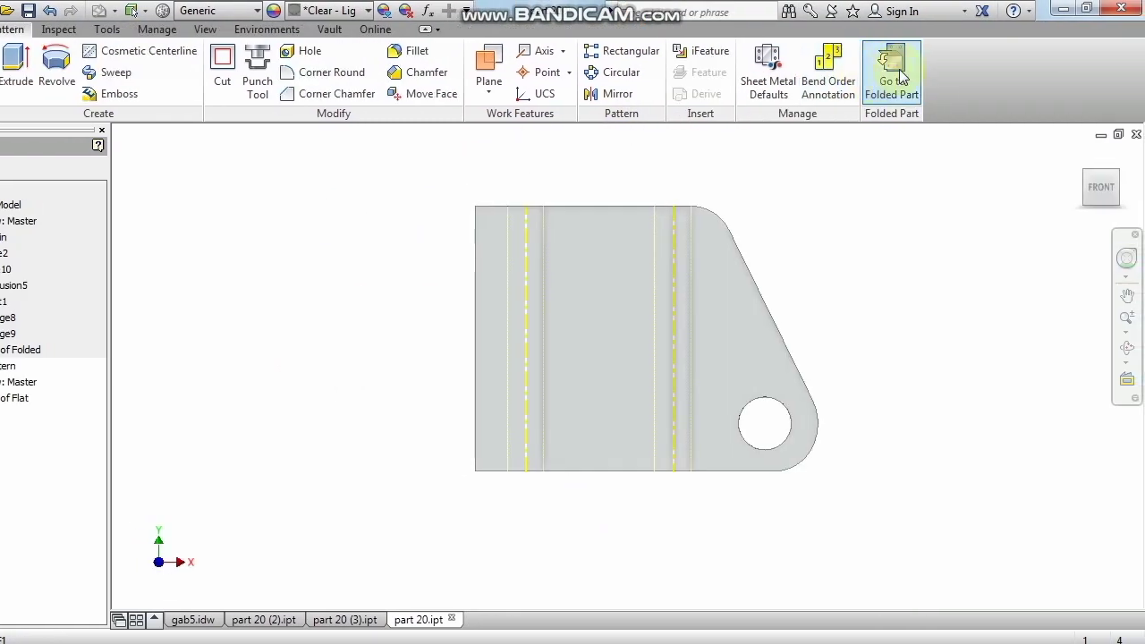
{"action": "left_click", "coordinate": [899, 72]}
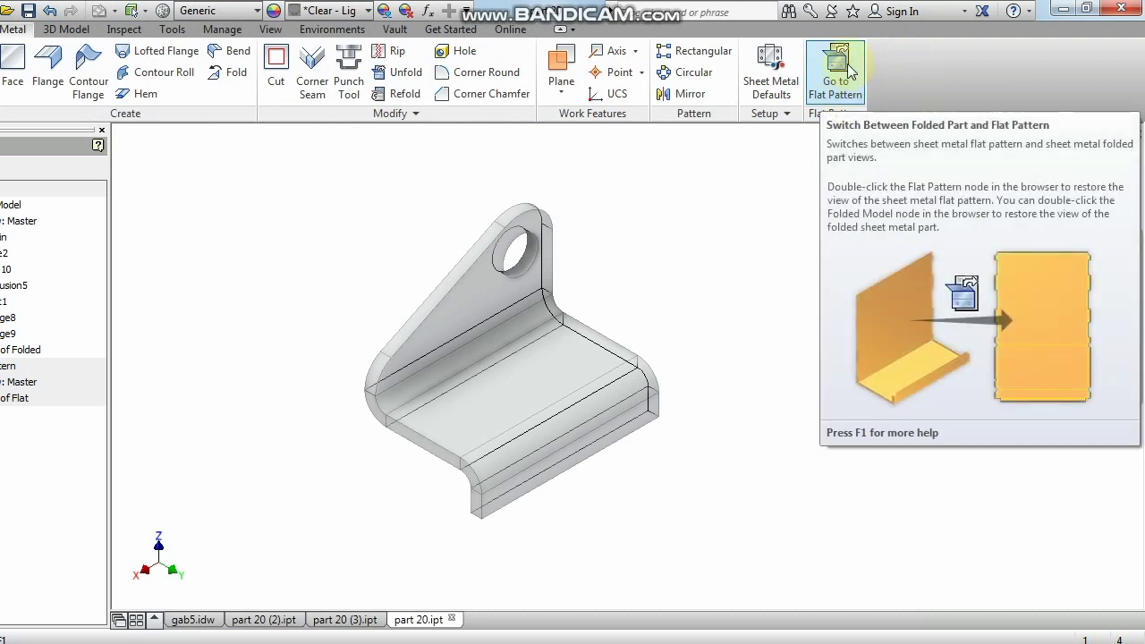
{"action": "left_click", "coordinate": [848, 70]}
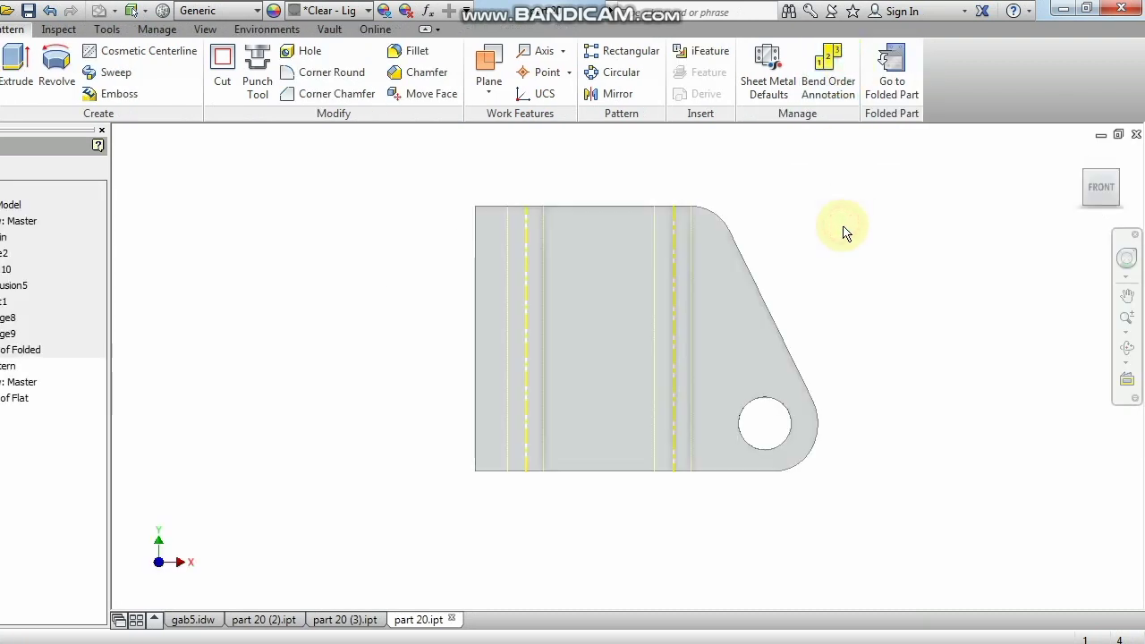
{"action": "left_click", "coordinate": [888, 61]}
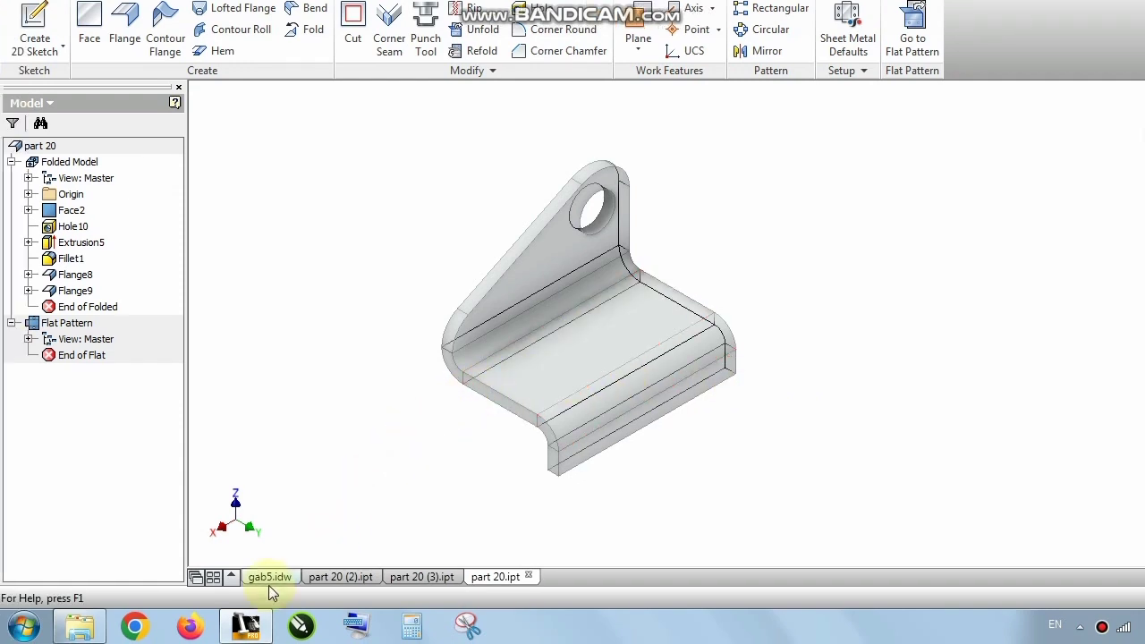
- Place a 1:1 base view of part 20's flat pattern in the upper-left area of Sheet:3 in drawing gab5
{"action": "left_click", "coordinate": [236, 579]}
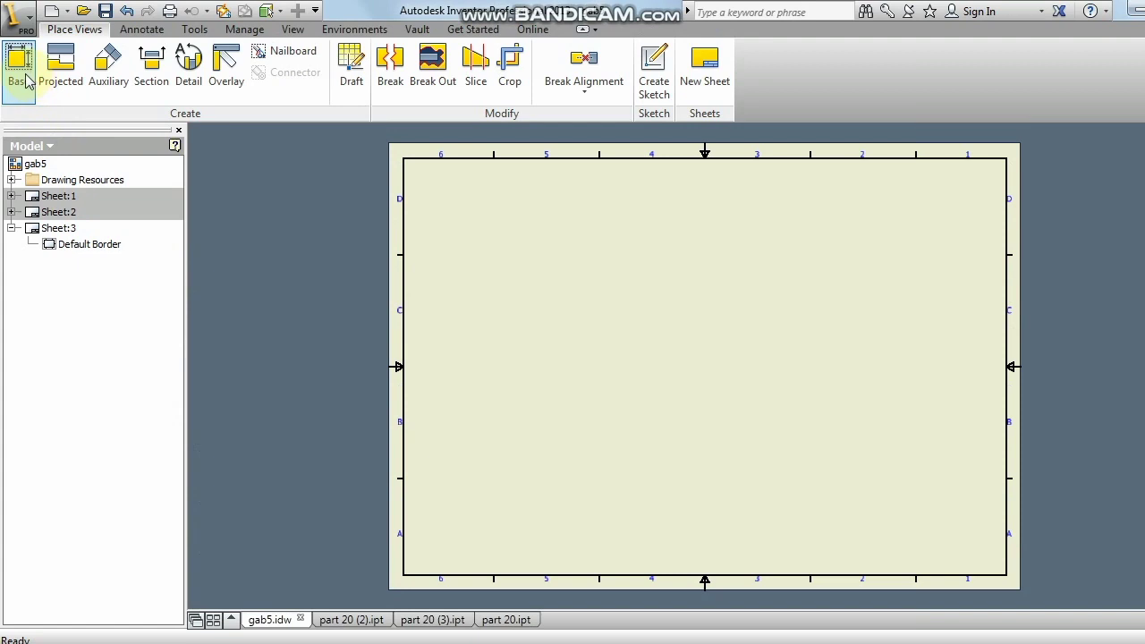
{"action": "left_click", "coordinate": [27, 80]}
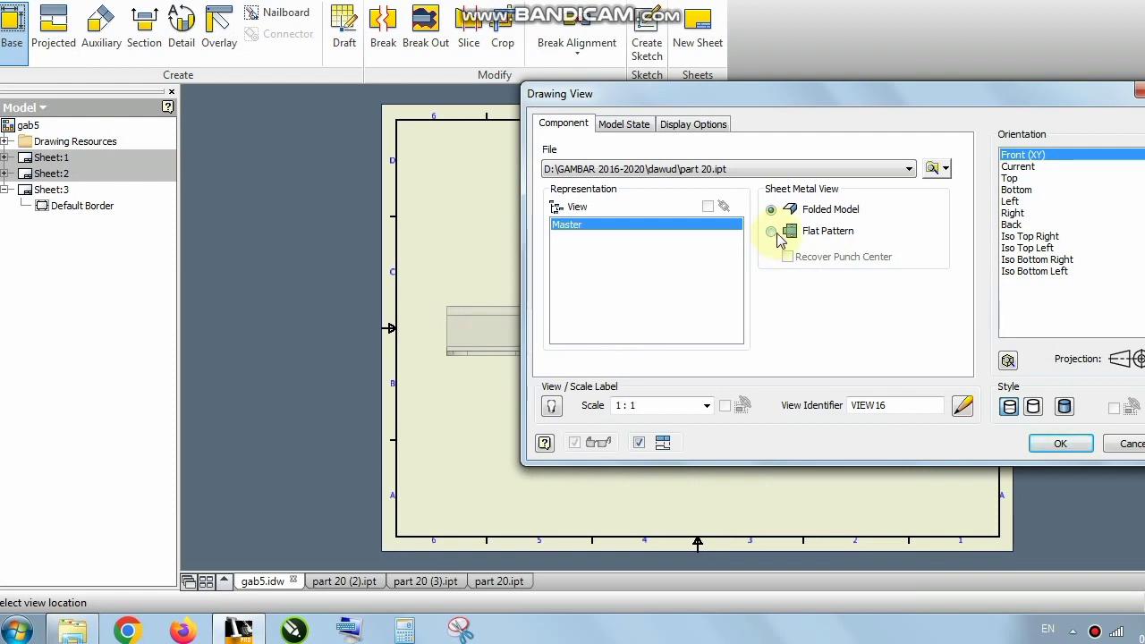
{"action": "left_click", "coordinate": [771, 232]}
{"action": "scroll", "coordinate": [295, 295], "scroll_direction": "down", "scroll_amount": 3}
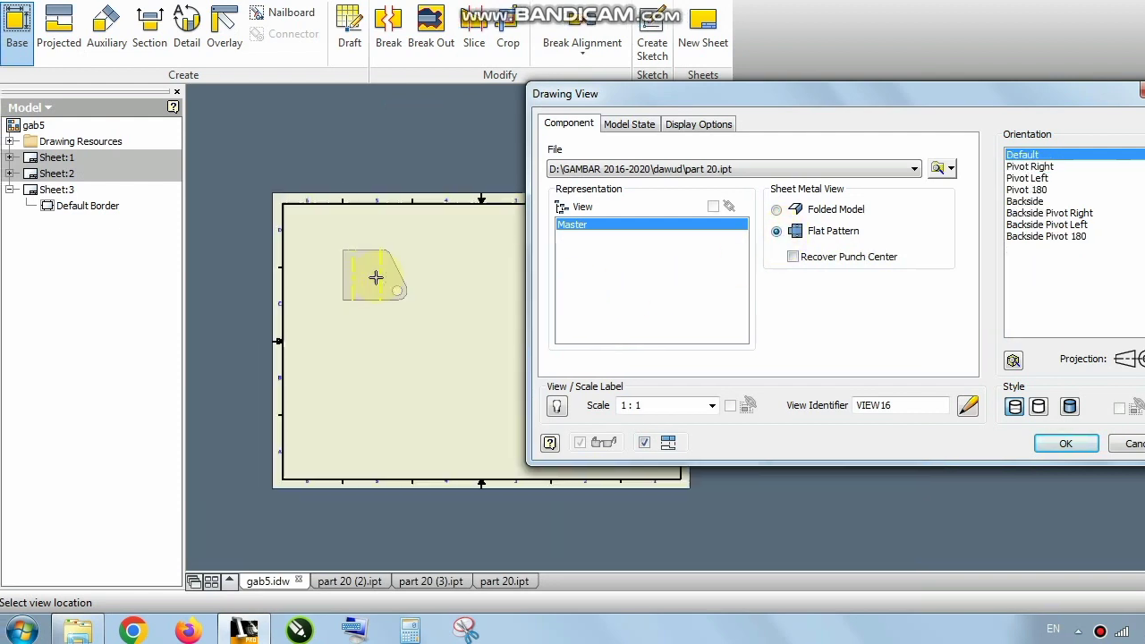
{"action": "scroll", "coordinate": [376, 278], "scroll_direction": "up", "scroll_amount": 3}
{"action": "left_click", "coordinate": [365, 281]}
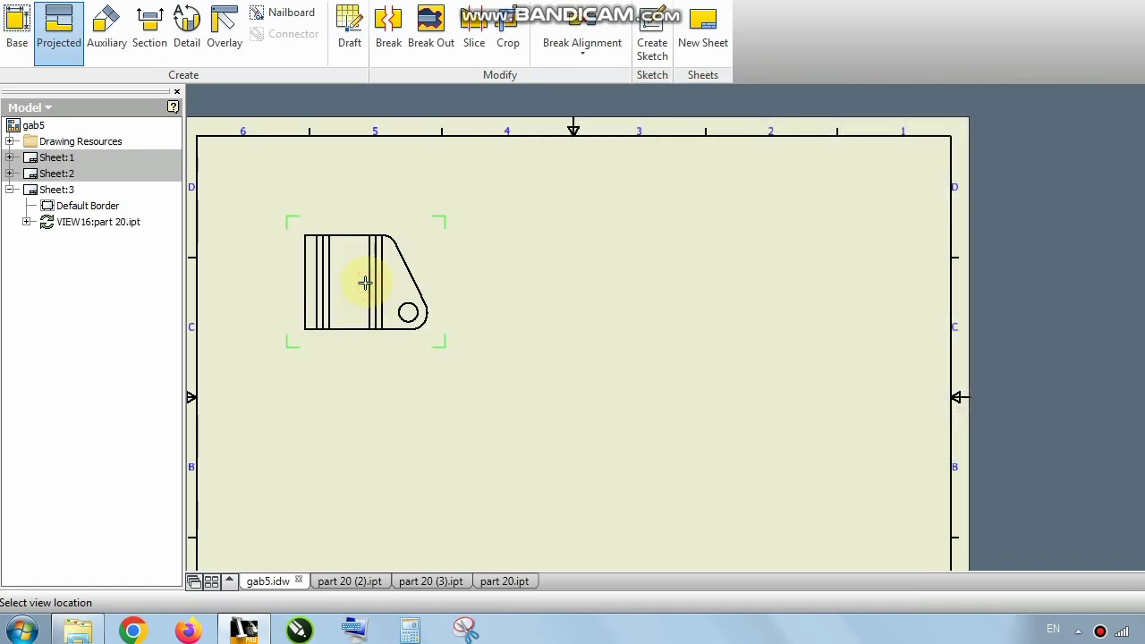
{"action": "right_click", "coordinate": [365, 281]}
{"action": "left_click", "coordinate": [436, 279]}
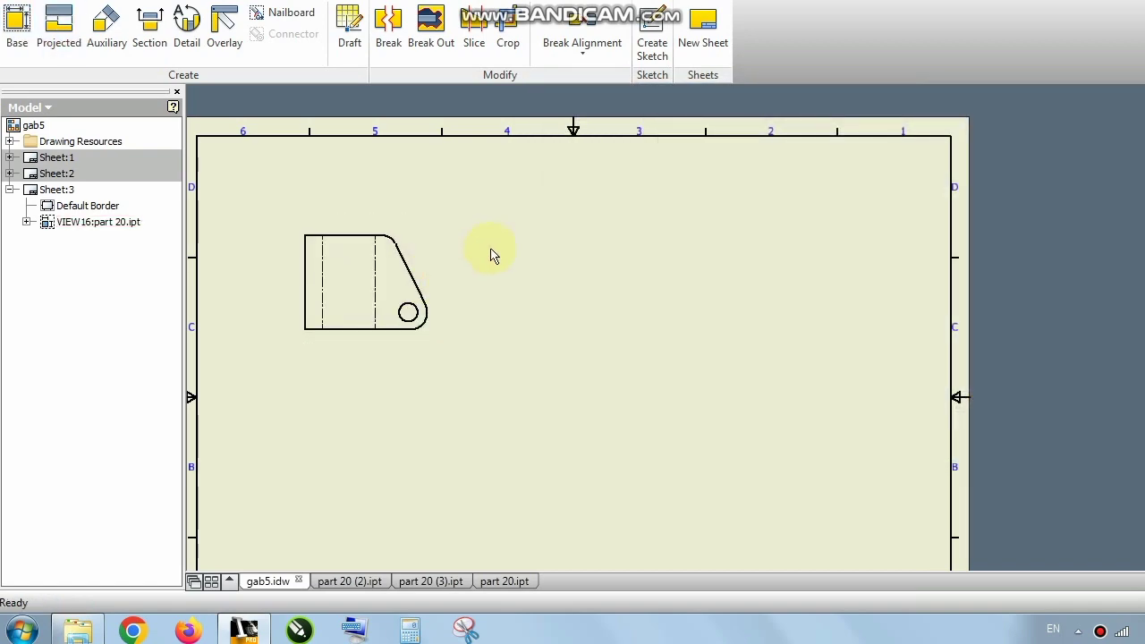
{"action": "scroll", "coordinate": [317, 224], "scroll_direction": "up", "scroll_amount": 3}
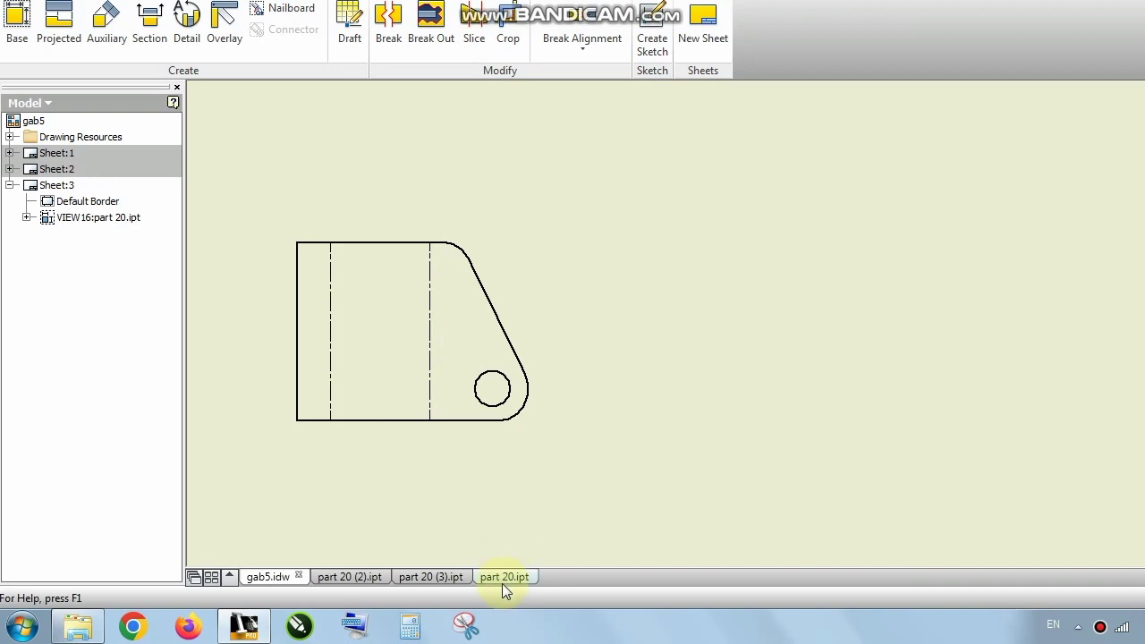
- Show part 20's flat pattern and inspect its two bend centerlines
{"action": "left_click", "coordinate": [503, 585]}
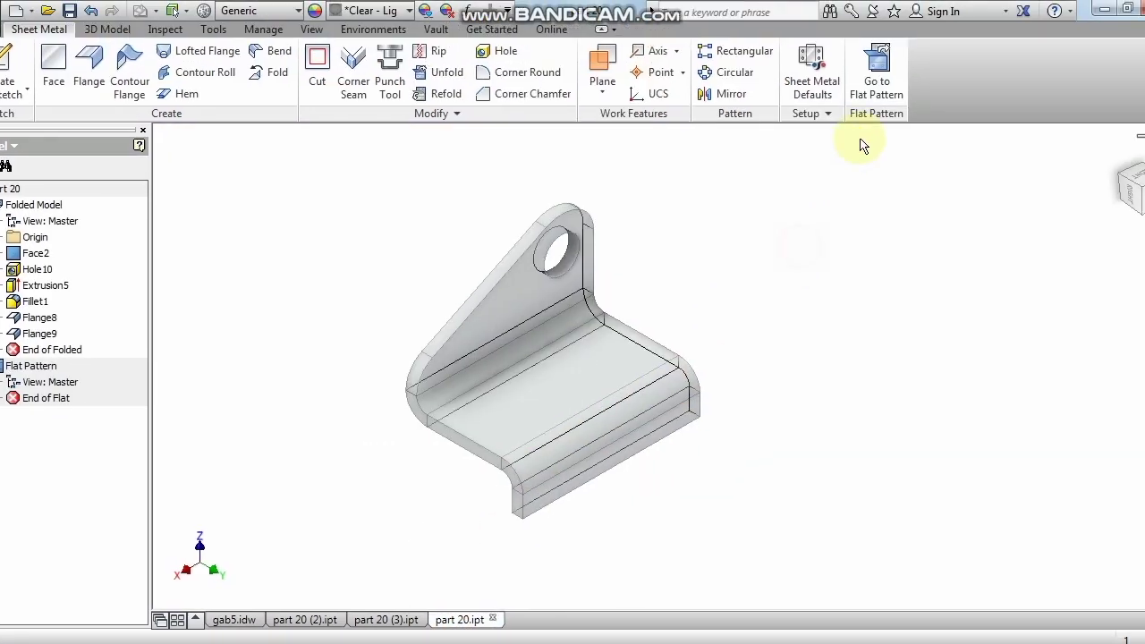
{"action": "left_click", "coordinate": [859, 67]}
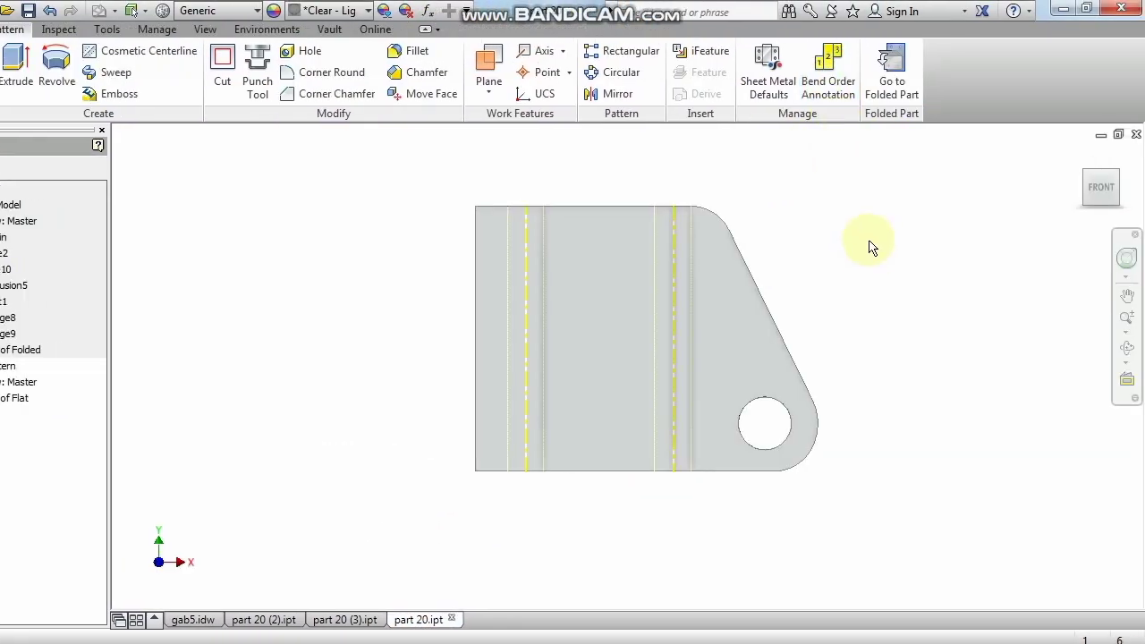
{"action": "middle_click_drag", "start_coordinate": [890, 260], "coordinate": [806, 304]}
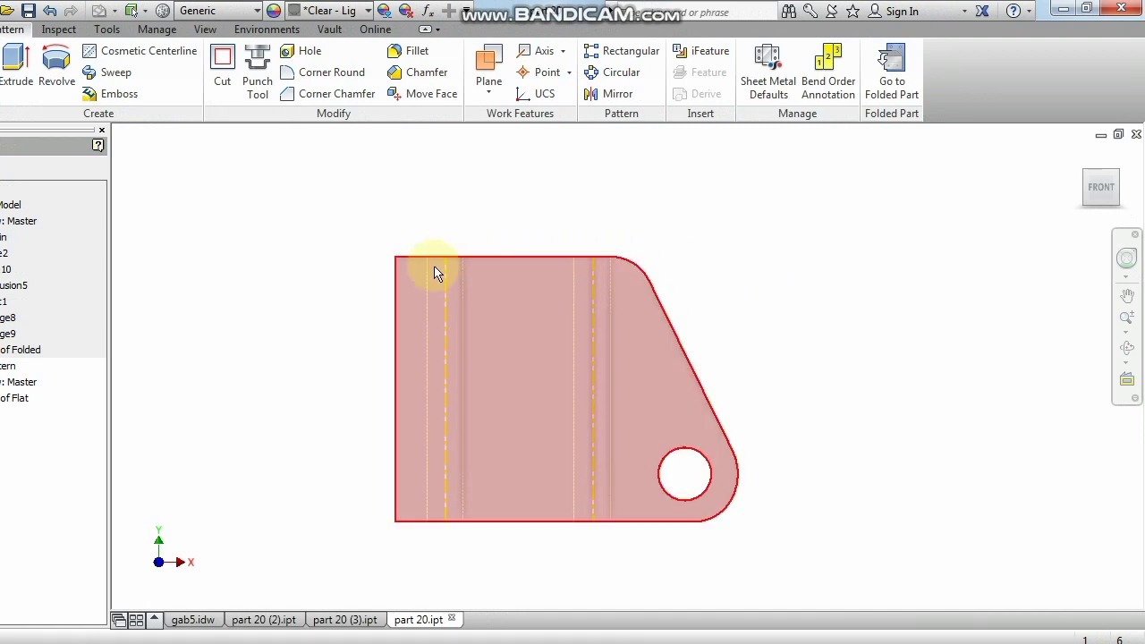
{"action": "left_click", "coordinate": [445, 281]}
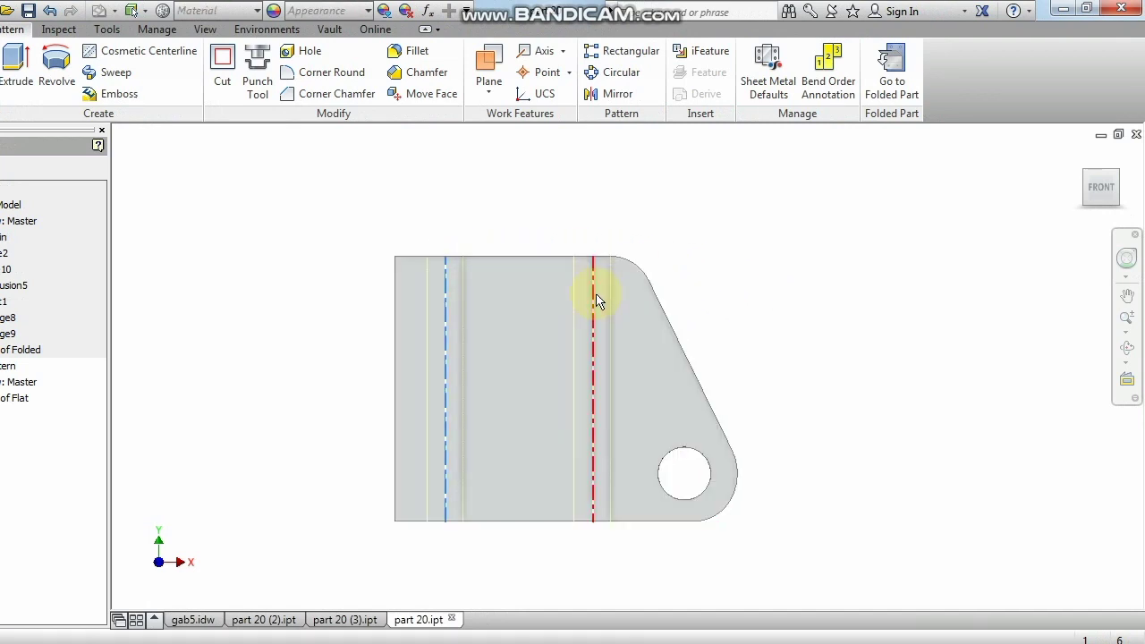
{"action": "left_click", "coordinate": [594, 295]}
{"action": "left_click", "coordinate": [571, 194]}
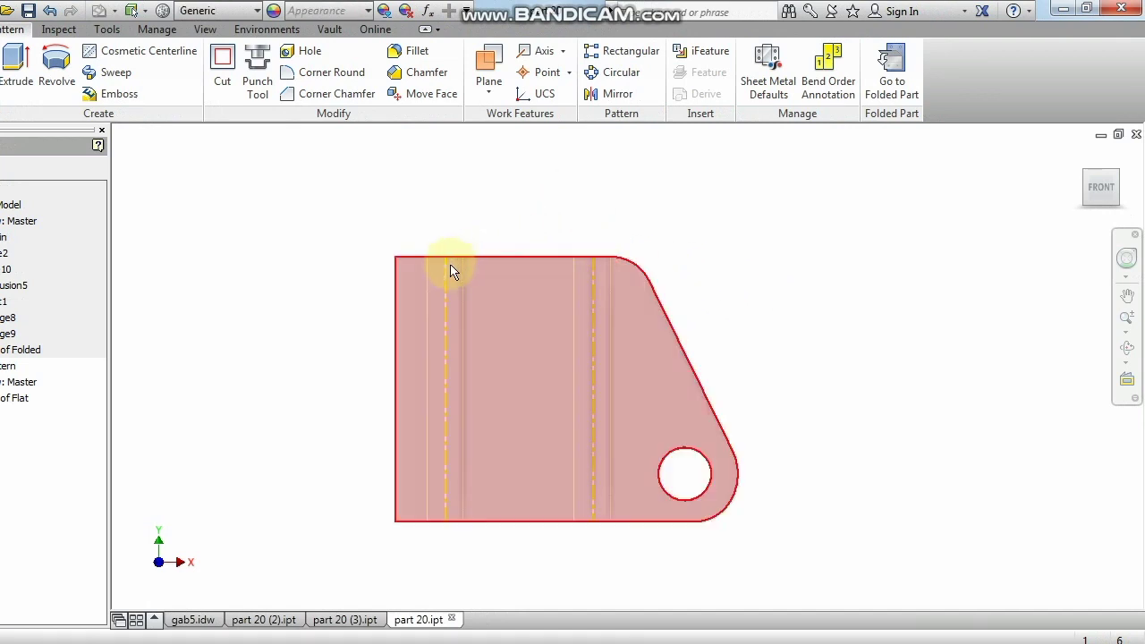
{"action": "left_click", "coordinate": [446, 279]}
{"action": "left_click", "coordinate": [476, 203]}
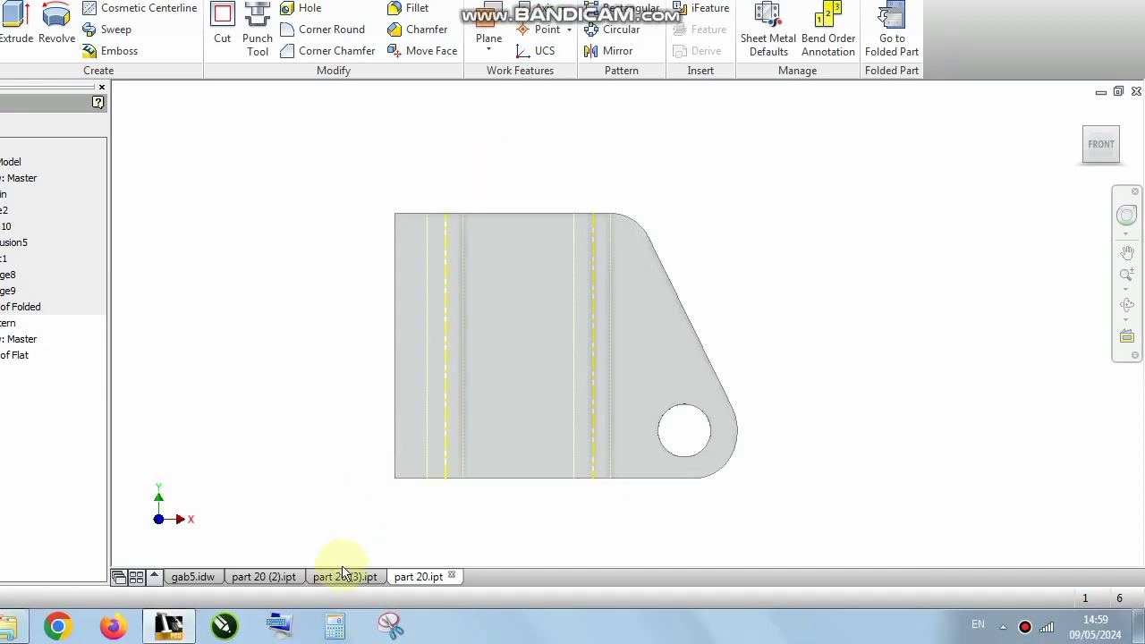
- Compare the folded bracket in part 20 (3) with the flat pattern of part 20
{"action": "left_click", "coordinate": [326, 622]}
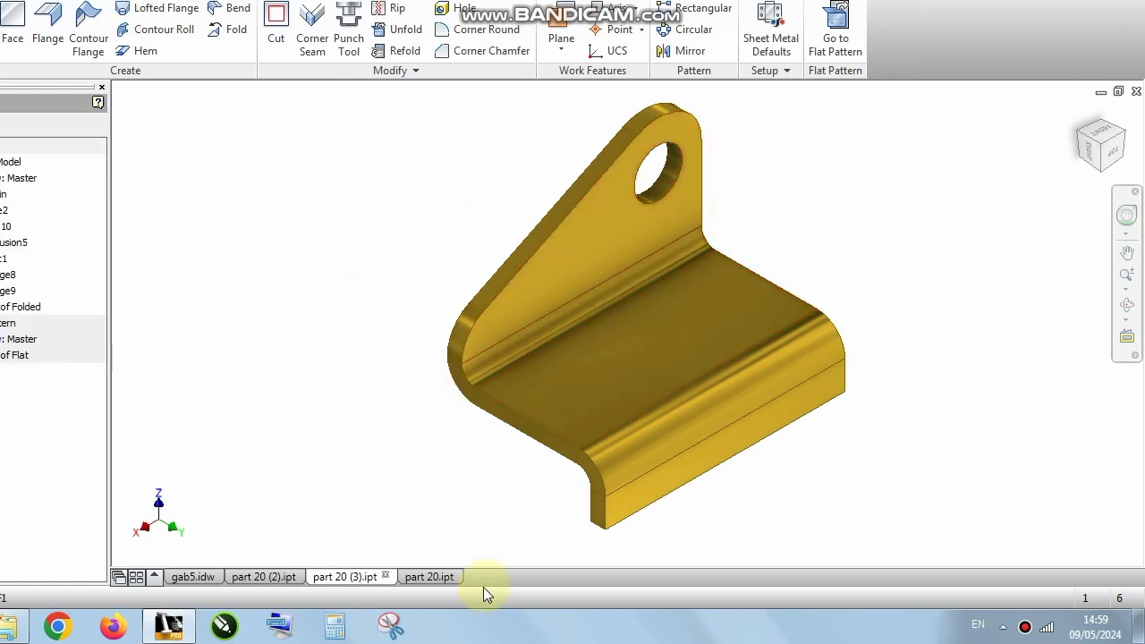
{"action": "left_click", "coordinate": [425, 577]}
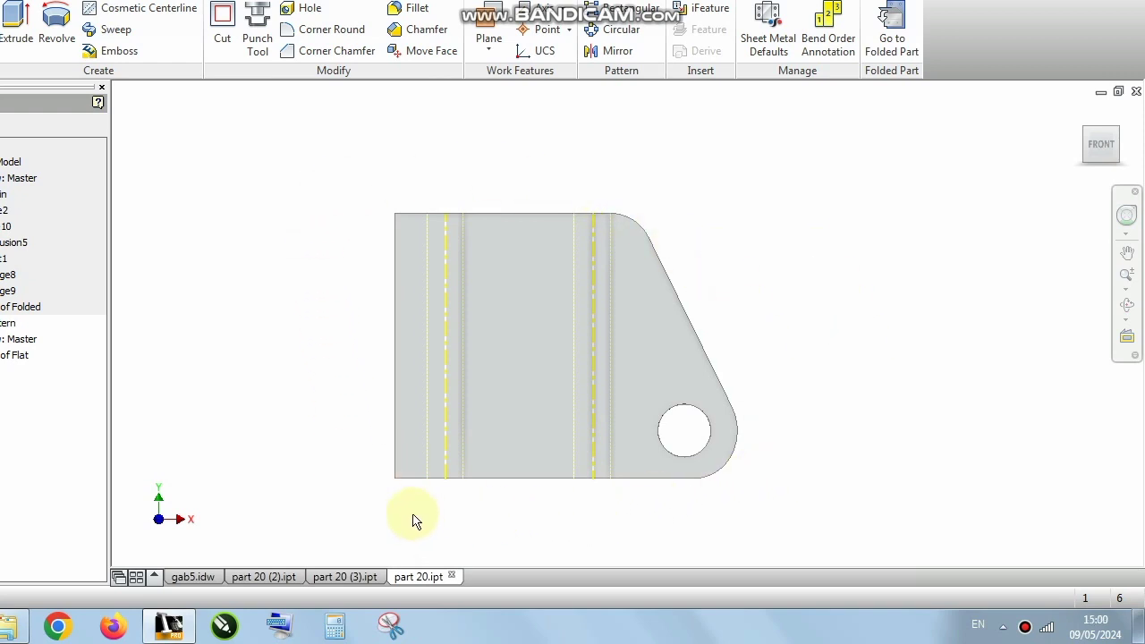
{"action": "scroll", "coordinate": [414, 521], "scroll_direction": "down", "scroll_amount": 3}
{"action": "scroll", "coordinate": [471, 462], "scroll_direction": "up", "scroll_amount": 3}
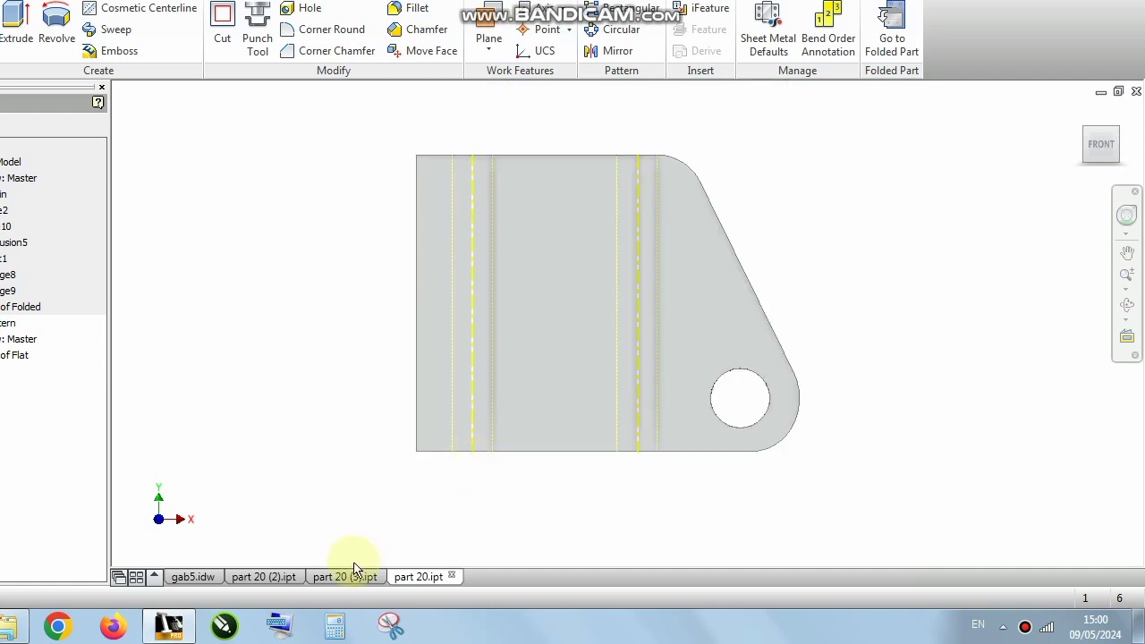
- Examine the outline and both bend lines of the flat-pattern view in drawing gab5
{"action": "left_click", "coordinate": [259, 582]}
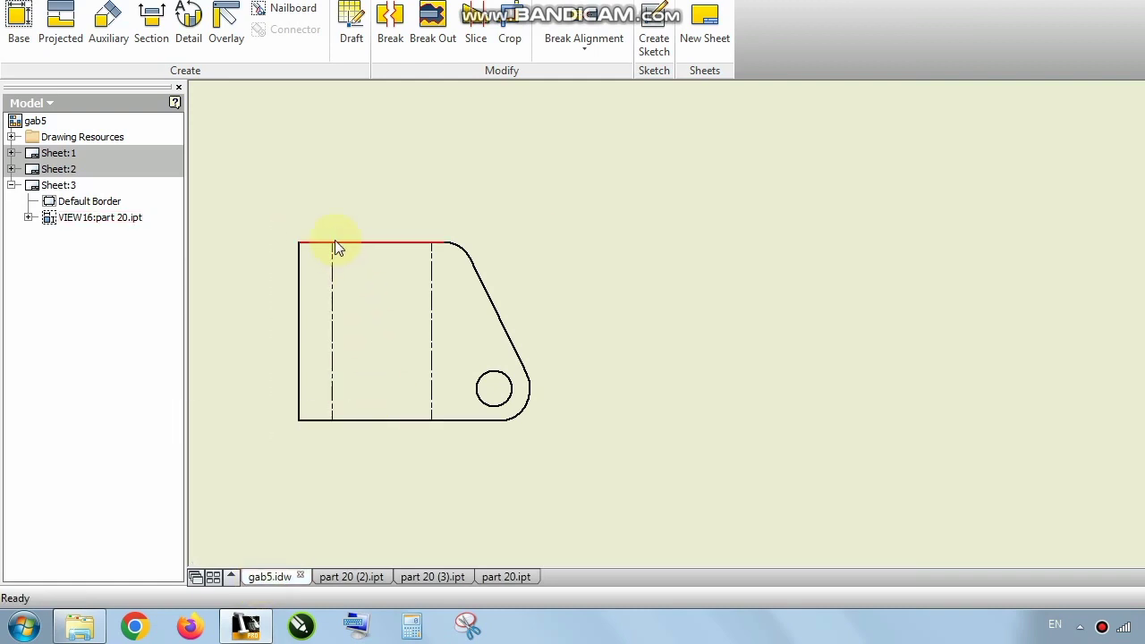
{"action": "scroll", "coordinate": [280, 252], "scroll_direction": "down", "scroll_amount": 3}
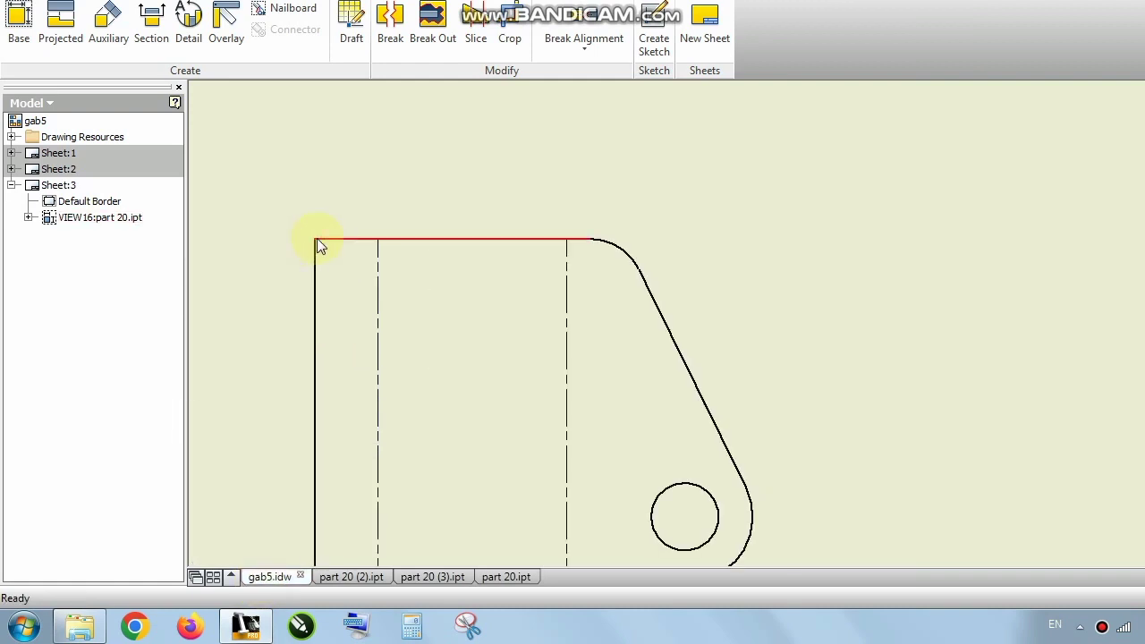
{"action": "scroll", "coordinate": [319, 237], "scroll_direction": "up", "scroll_amount": 2}
{"action": "scroll", "coordinate": [337, 242], "scroll_direction": "down", "scroll_amount": 3}
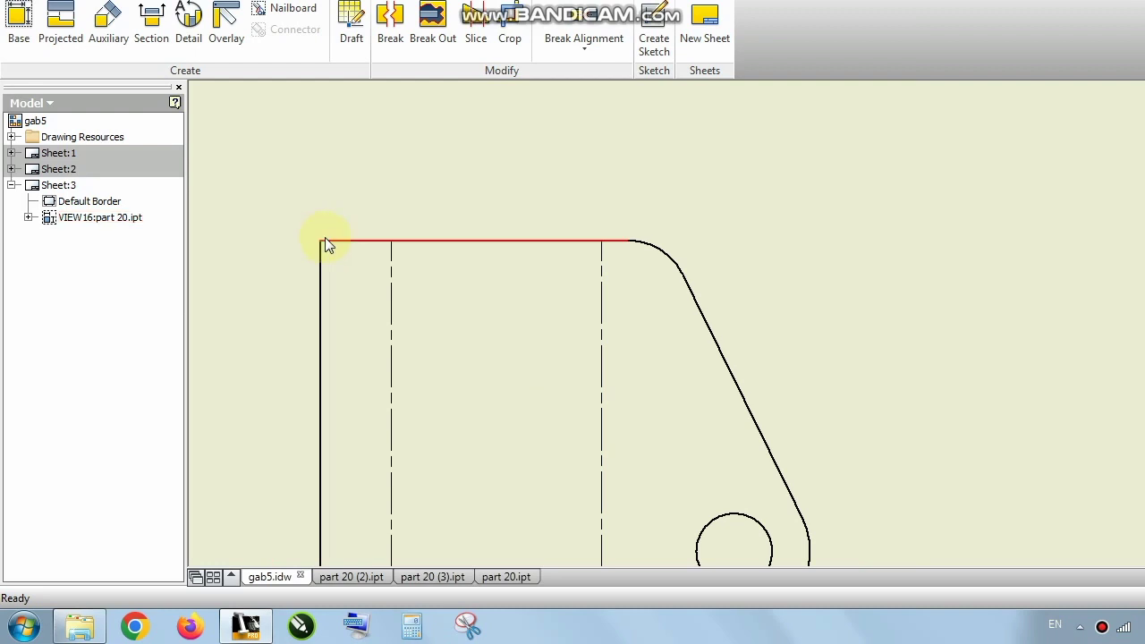
{"action": "scroll", "coordinate": [327, 238], "scroll_direction": "up", "scroll_amount": 2}
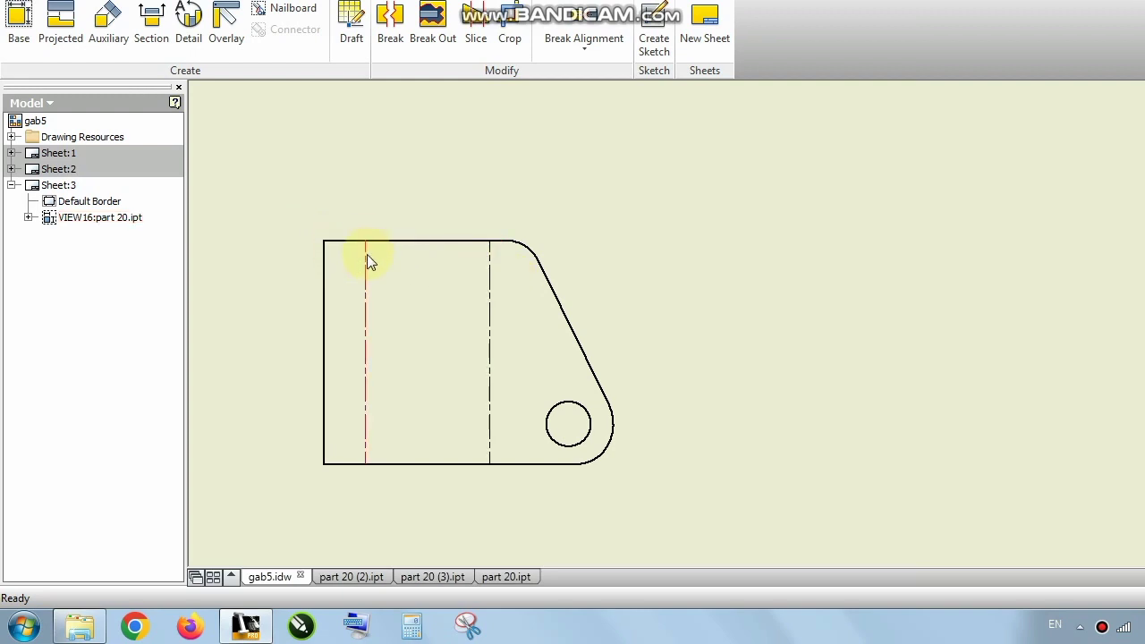
{"action": "left_click", "coordinate": [492, 241]}
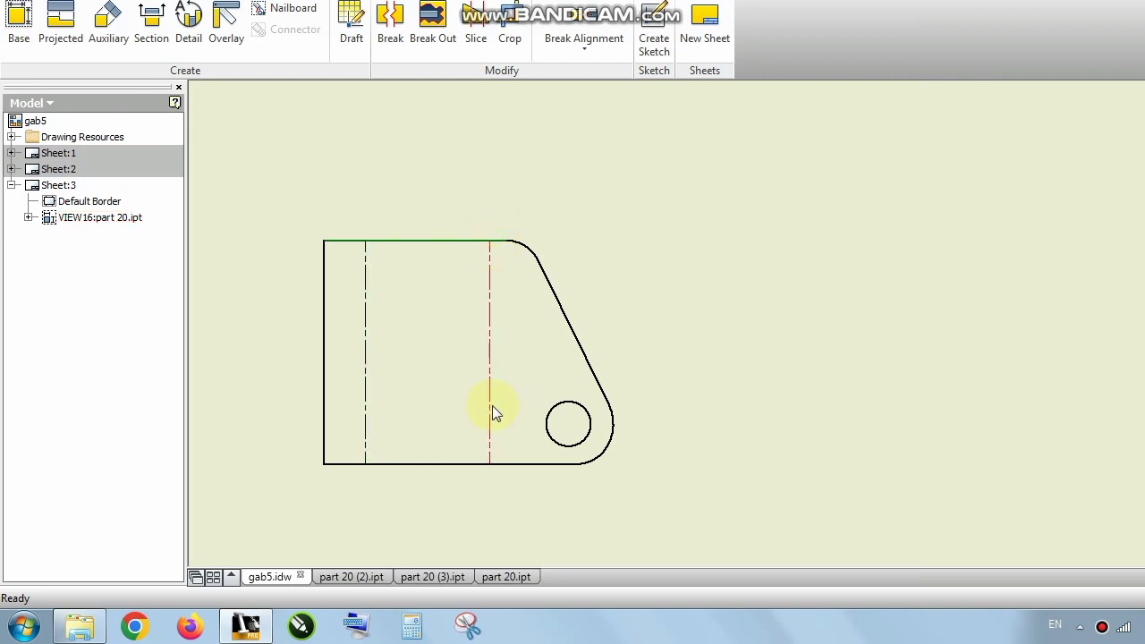
{"action": "scroll", "coordinate": [509, 329], "scroll_direction": "down", "scroll_amount": 2}
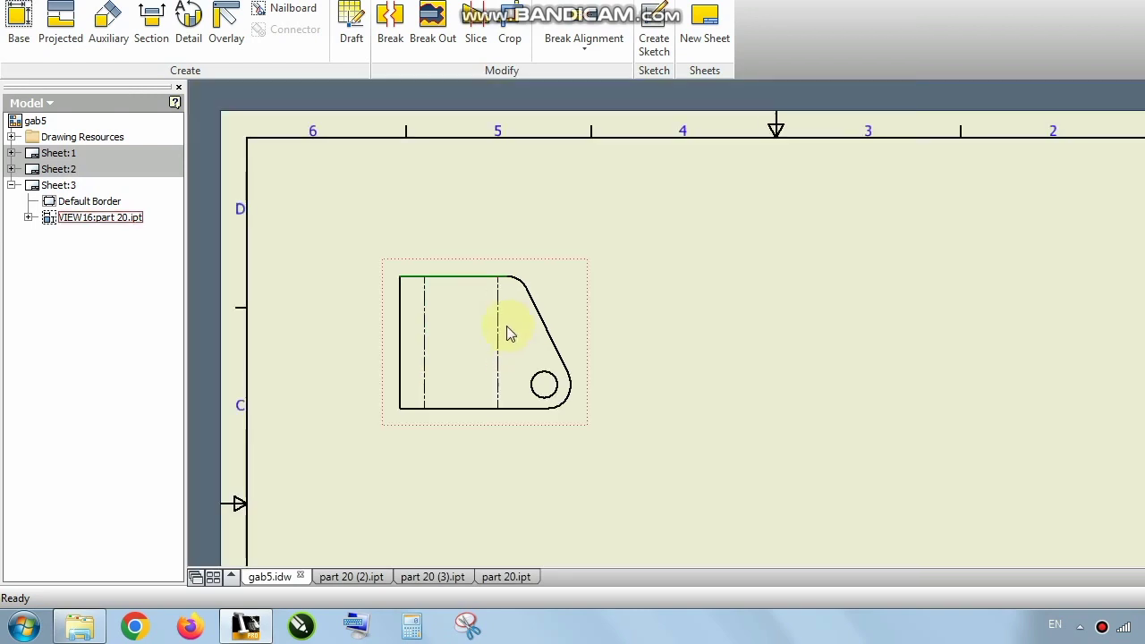
- Return part 20 to its folded model, inspect the bracket's bends, and go back to drawing gab5
{"action": "left_click", "coordinate": [506, 577]}
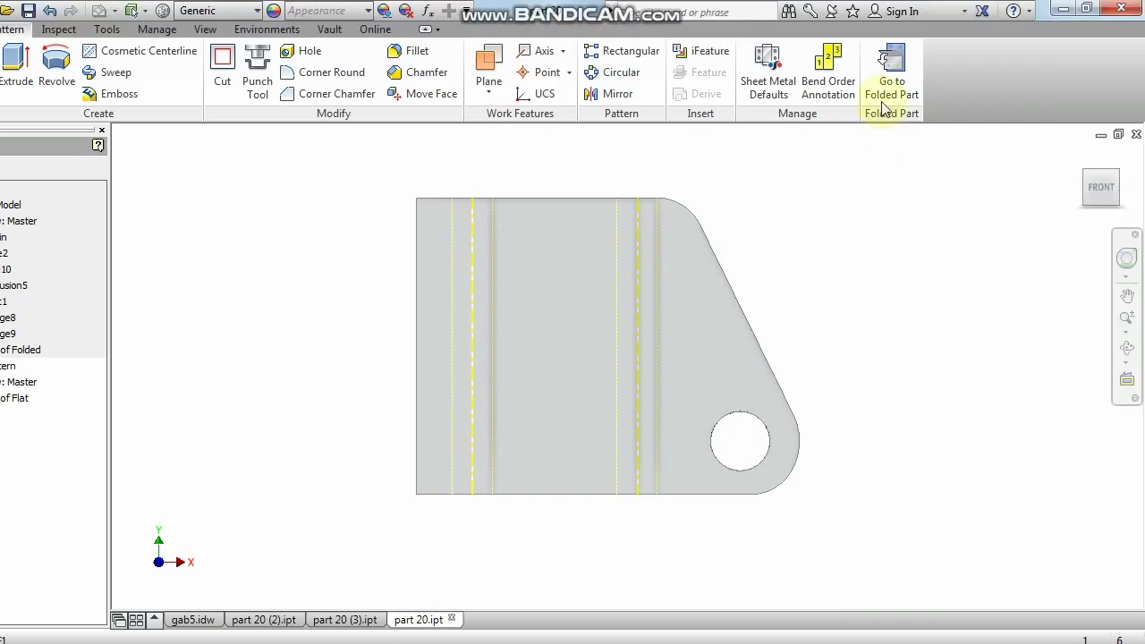
{"action": "left_click", "coordinate": [883, 73]}
{"action": "scroll", "coordinate": [313, 427], "scroll_direction": "up", "scroll_amount": 3}
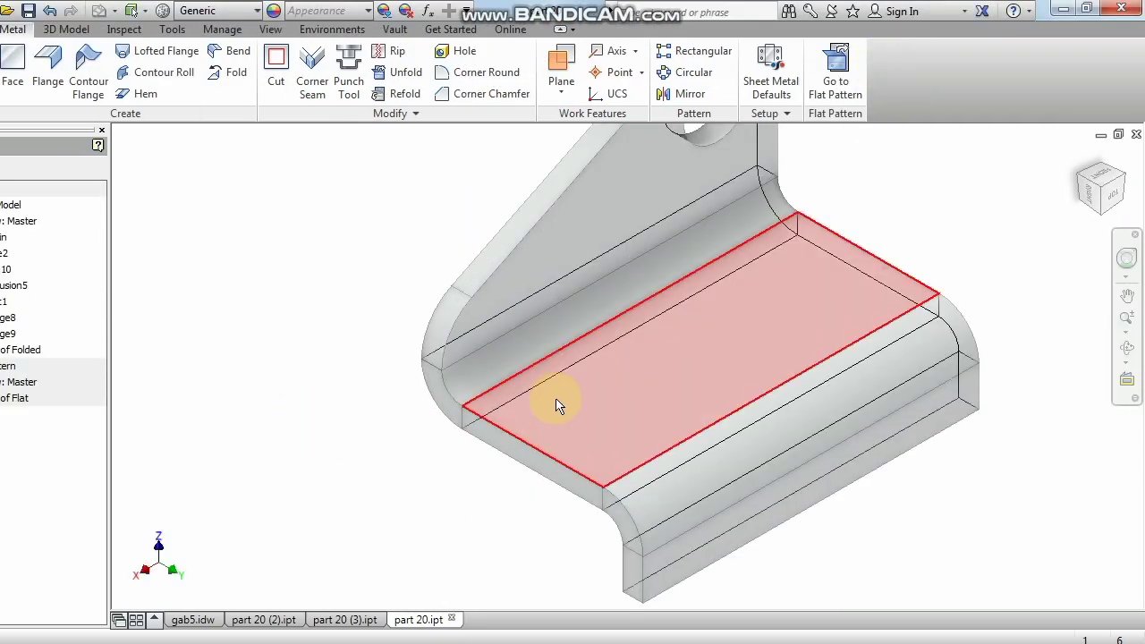
{"action": "scroll", "coordinate": [556, 406], "scroll_direction": "down", "scroll_amount": 3}
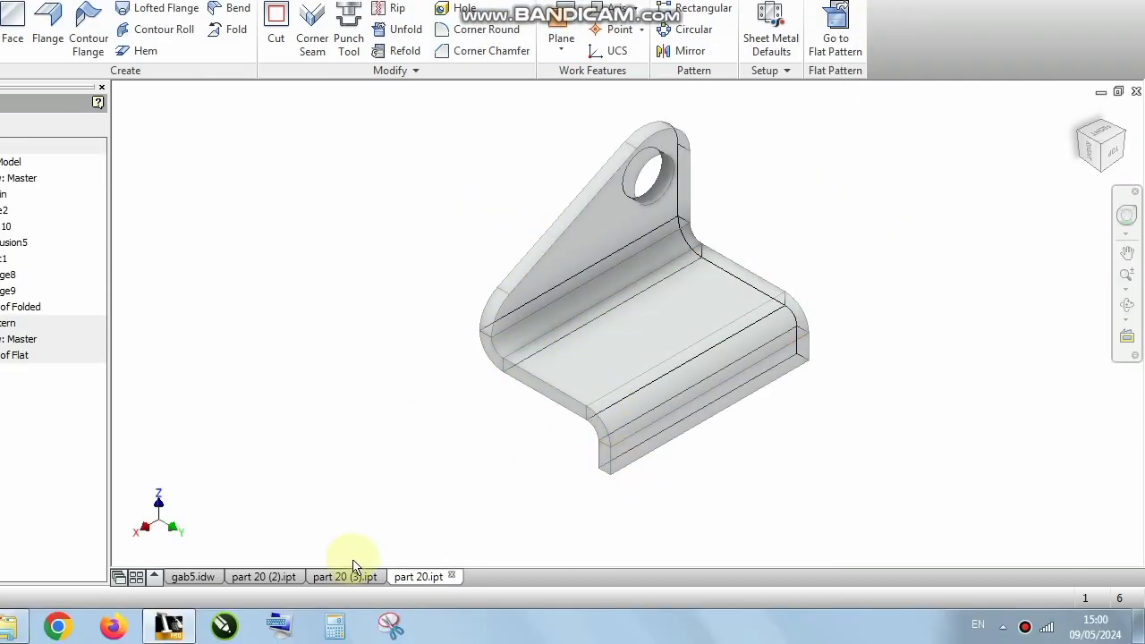
{"action": "left_click", "coordinate": [192, 577]}
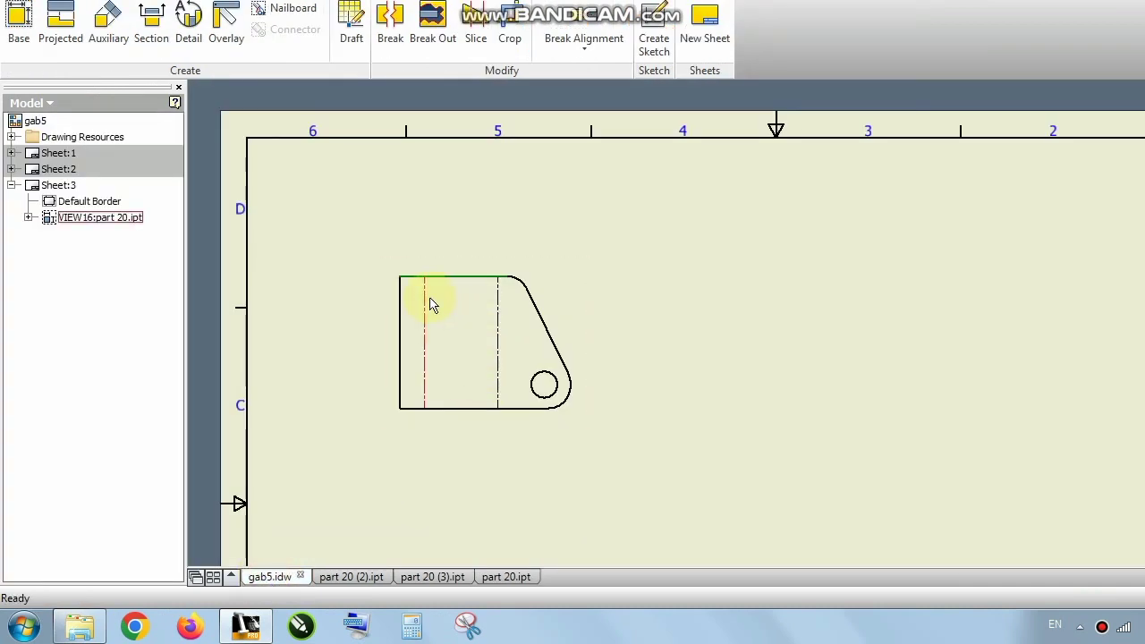
- Change the colour of the flat-pattern view's left bend line to orange, keeping line type and weight By Layer
{"action": "scroll", "coordinate": [430, 305], "scroll_direction": "up", "scroll_amount": 3}
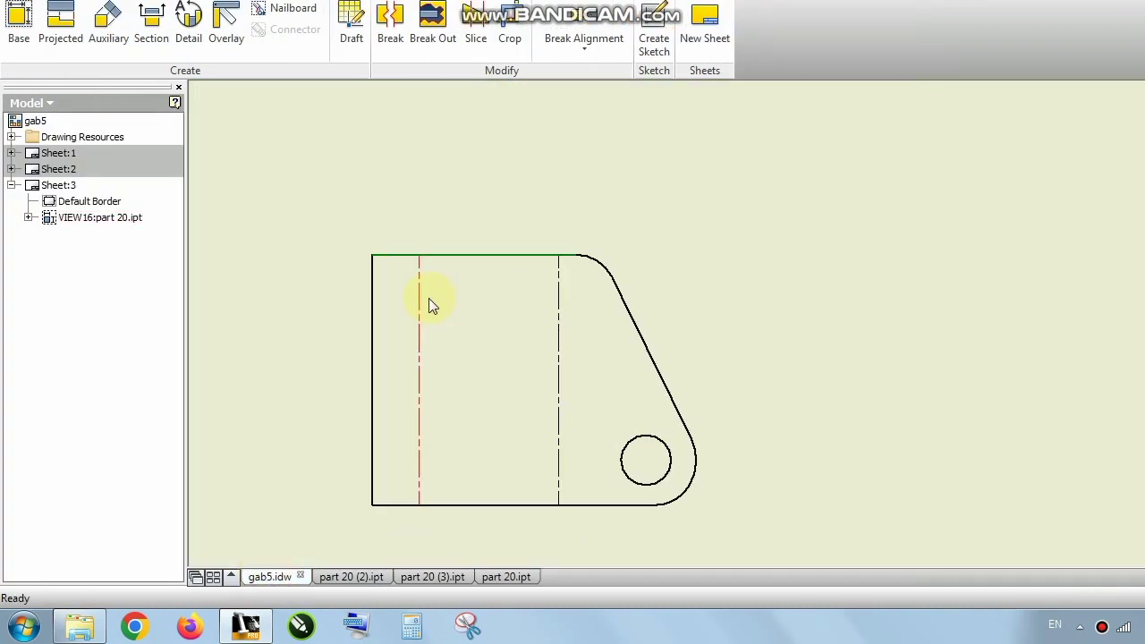
{"action": "left_click", "coordinate": [561, 299]}
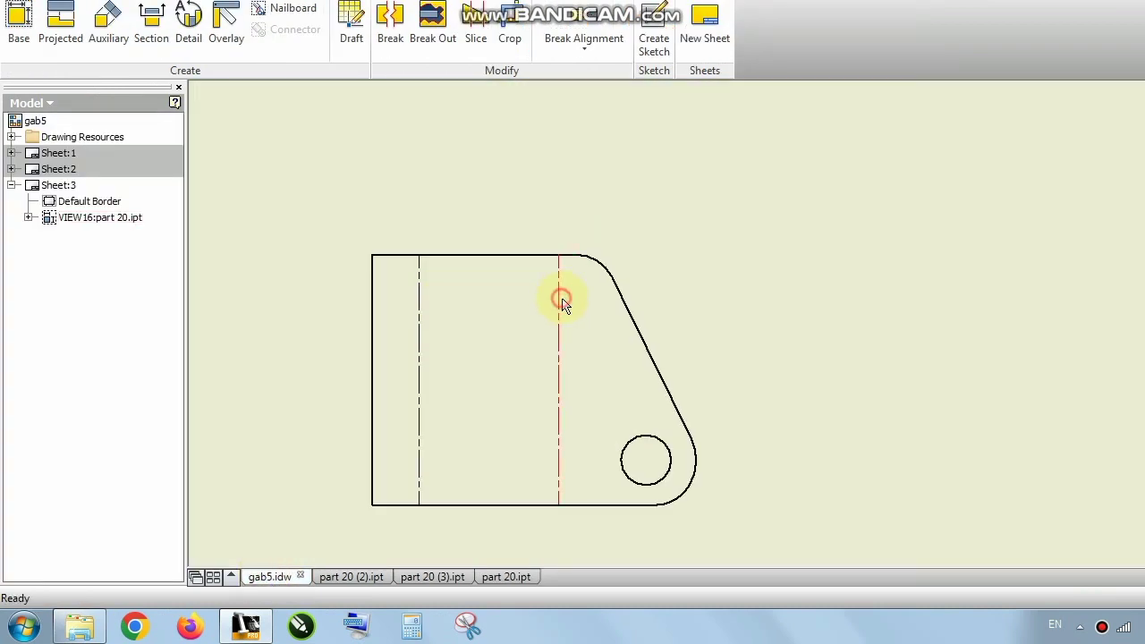
{"action": "right_click", "coordinate": [418, 302]}
{"action": "left_click", "coordinate": [444, 348]}
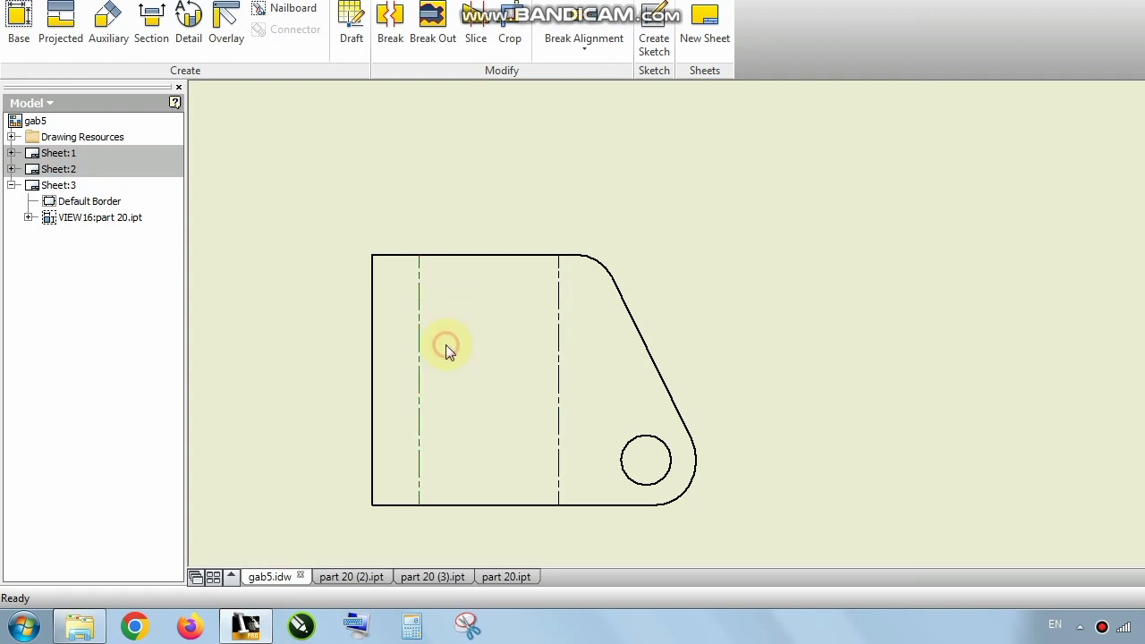
{"action": "left_click", "coordinate": [459, 169]}
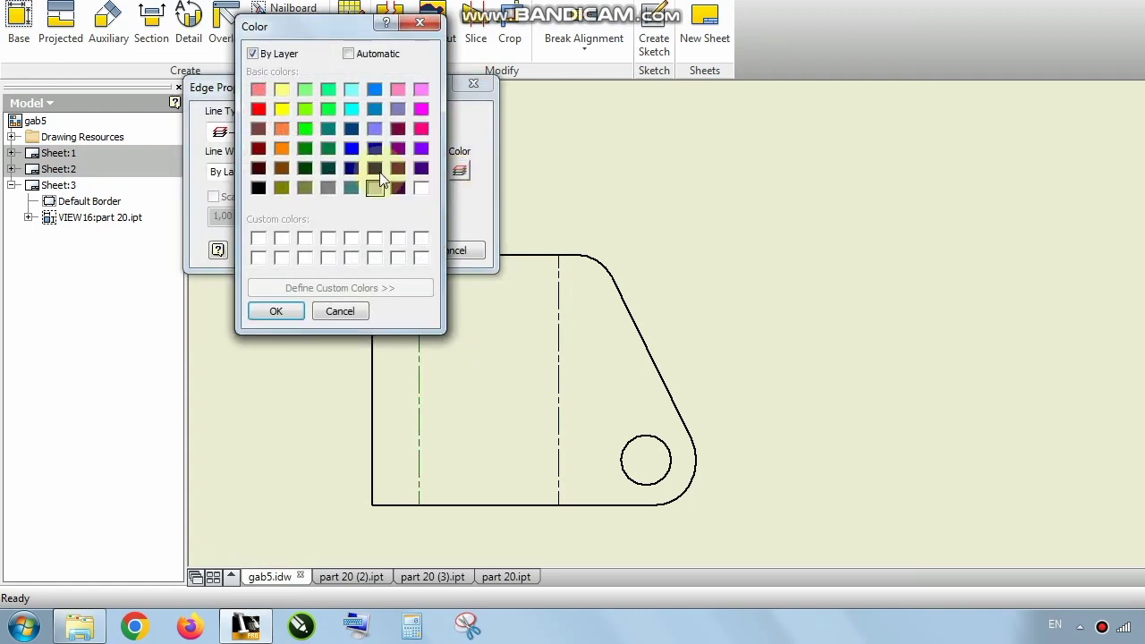
{"action": "left_click", "coordinate": [283, 149]}
{"action": "left_click", "coordinate": [279, 309]}
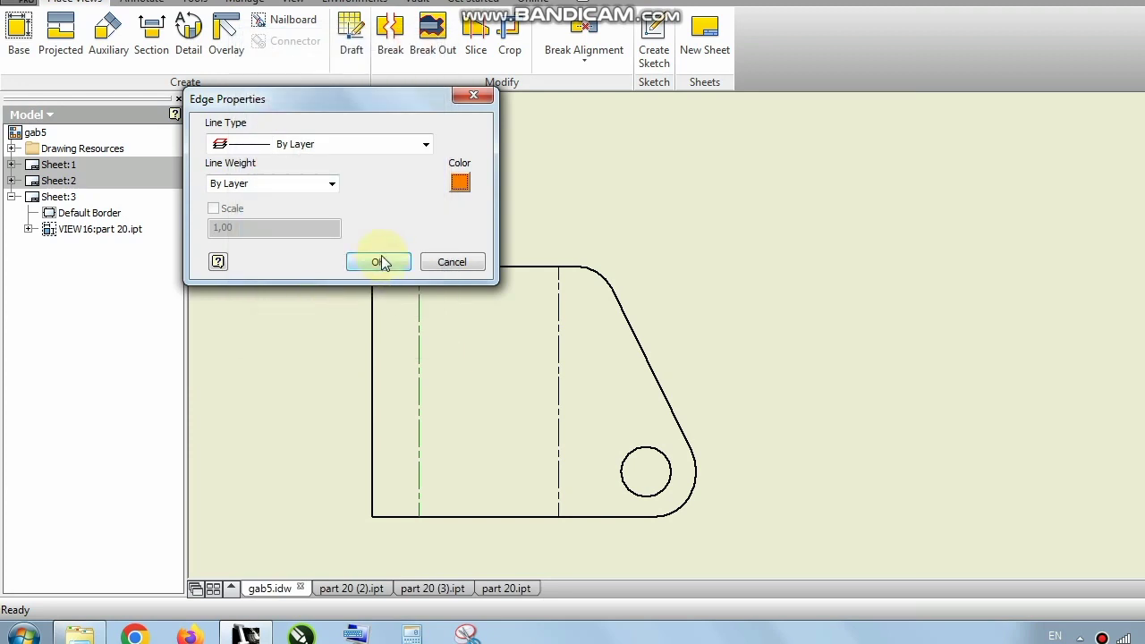
{"action": "left_click", "coordinate": [378, 259]}
- Compare the orange bend line in drawing gab5 with the folded bracket in part 20
{"action": "scroll", "coordinate": [475, 260], "scroll_direction": "down", "scroll_amount": 3}
{"action": "scroll", "coordinate": [452, 256], "scroll_direction": "up", "scroll_amount": 4}
{"action": "scroll", "coordinate": [474, 242], "scroll_direction": "down", "scroll_amount": 4}
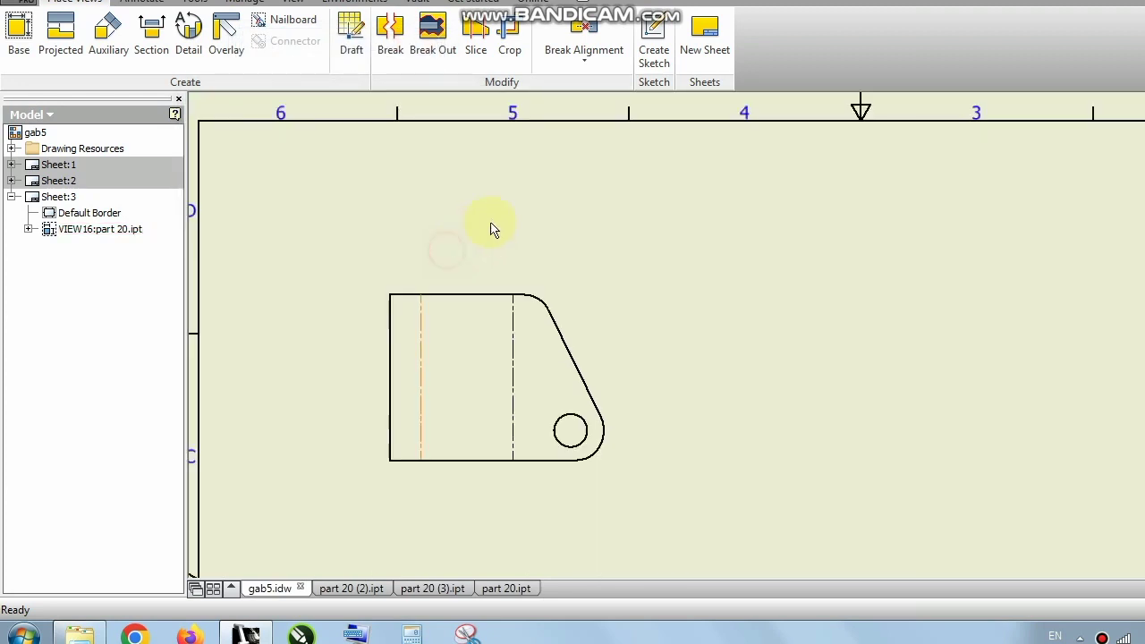
{"action": "scroll", "coordinate": [459, 285], "scroll_direction": "up", "scroll_amount": 5}
{"action": "scroll", "coordinate": [623, 257], "scroll_direction": "down", "scroll_amount": 2}
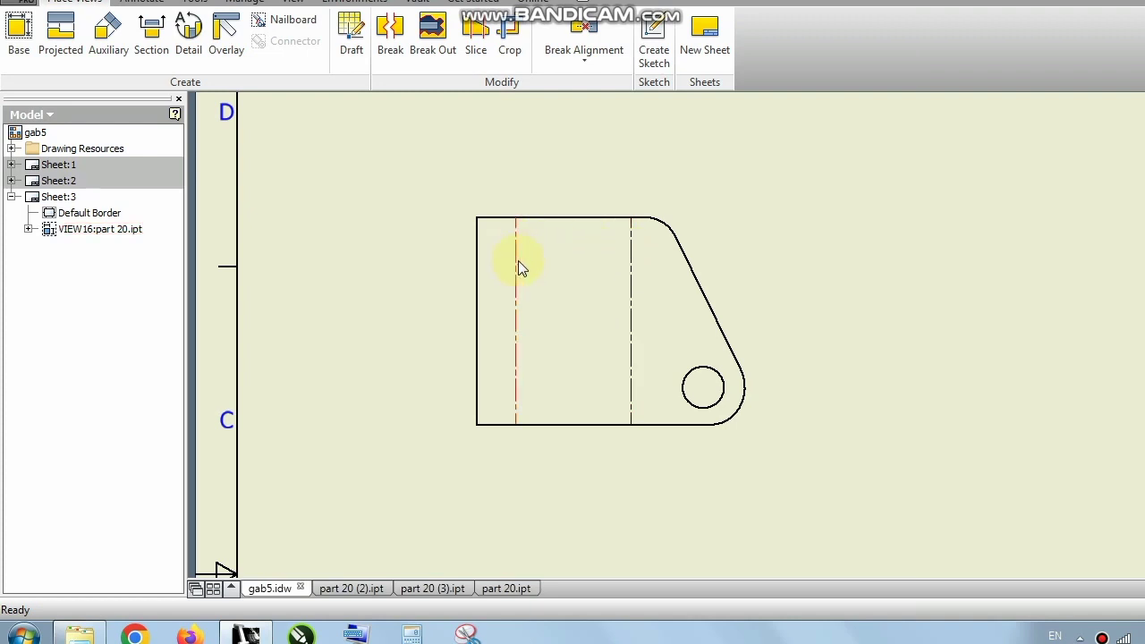
{"action": "left_click", "coordinate": [500, 587]}
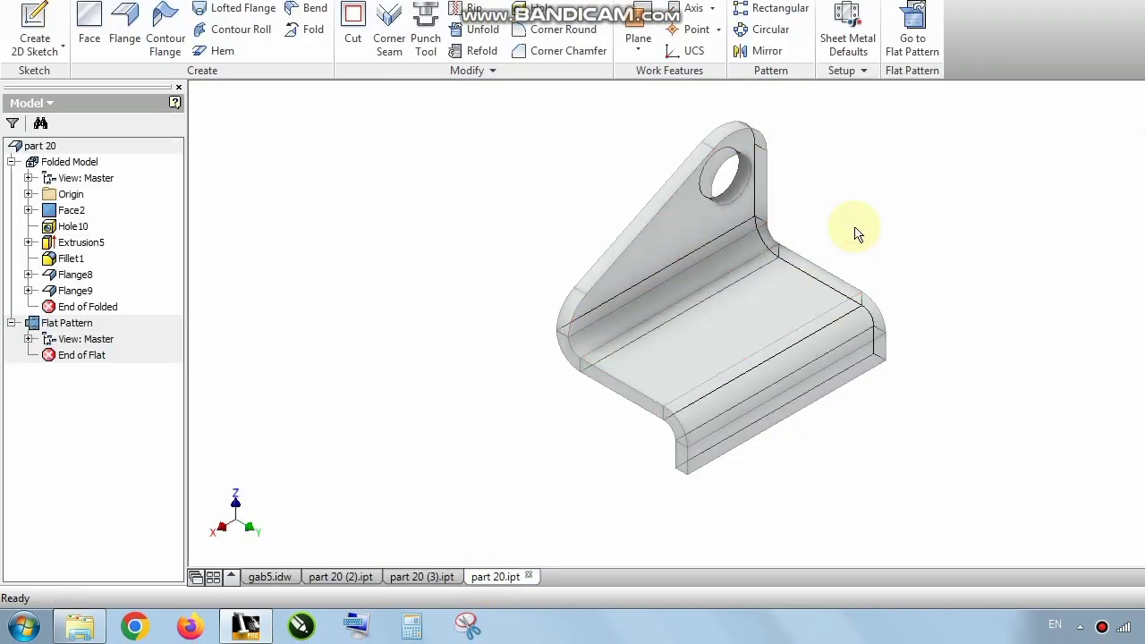
{"action": "left_click", "coordinate": [258, 579]}
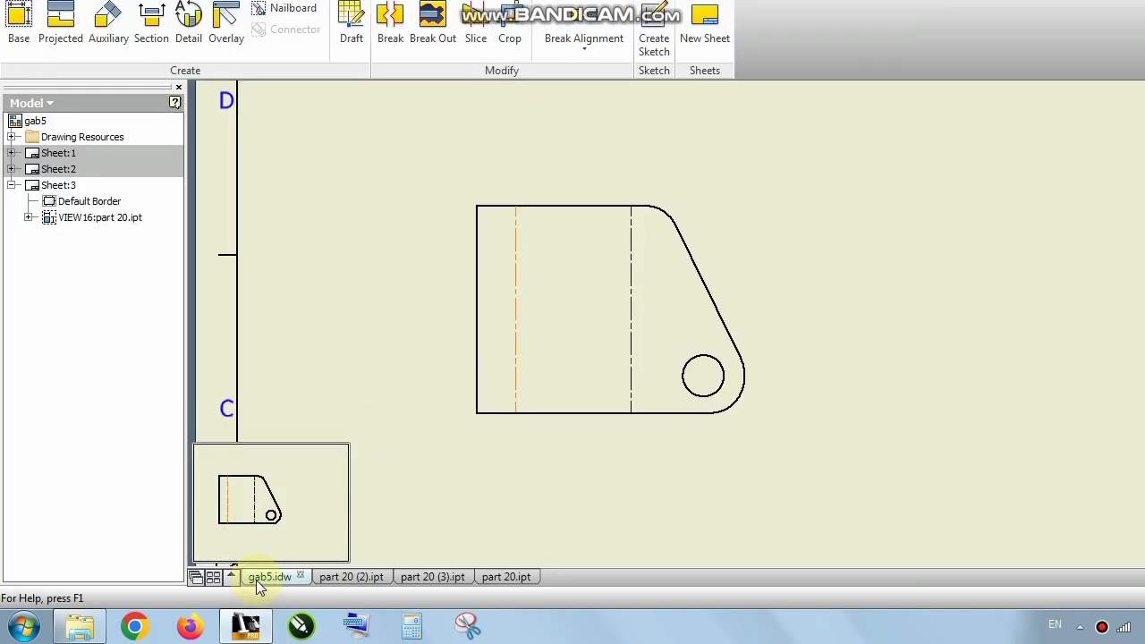
- Dimension the flat pattern's overall width below the view and its height on the left side
{"action": "right_click", "coordinate": [378, 150]}
{"action": "left_click", "coordinate": [315, 179]}
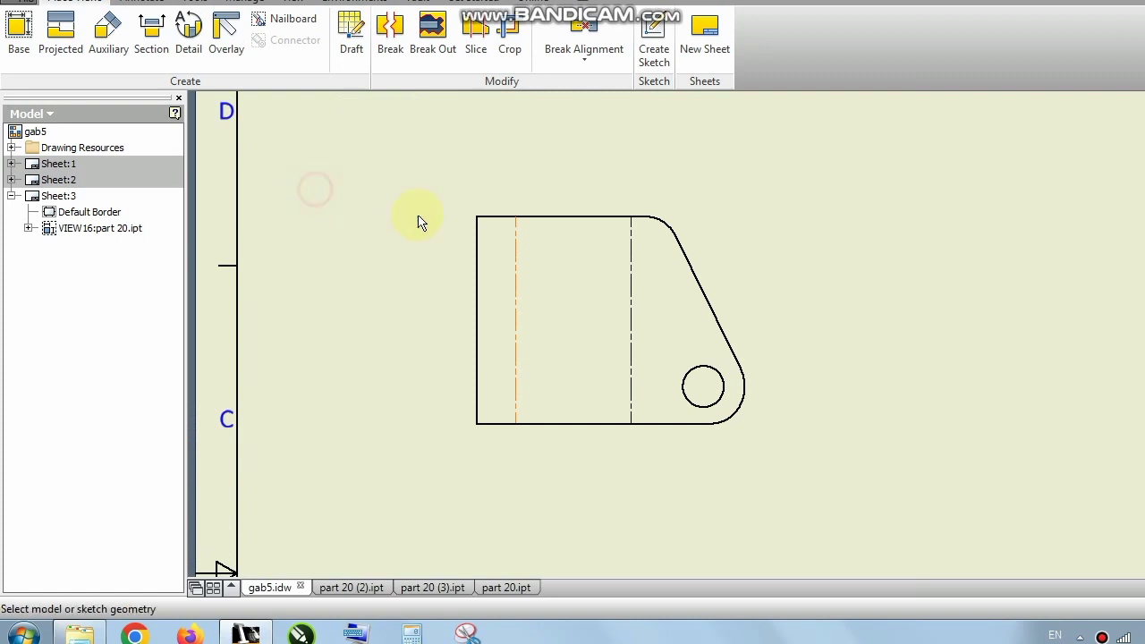
{"action": "left_click", "coordinate": [477, 243]}
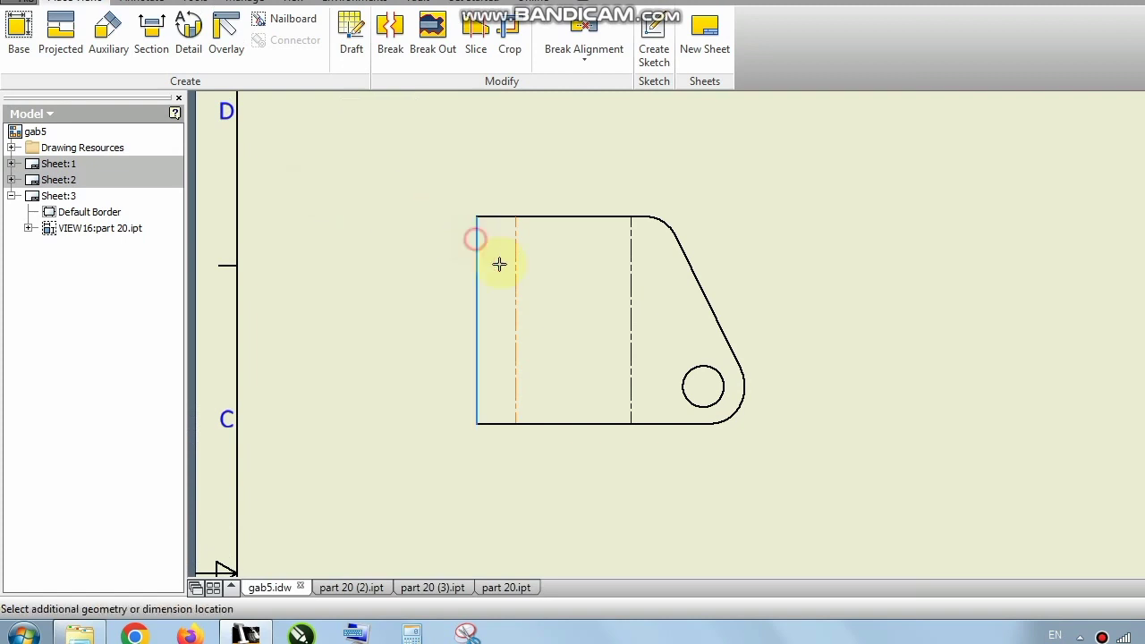
{"action": "left_click", "coordinate": [743, 390]}
{"action": "left_click", "coordinate": [669, 490]}
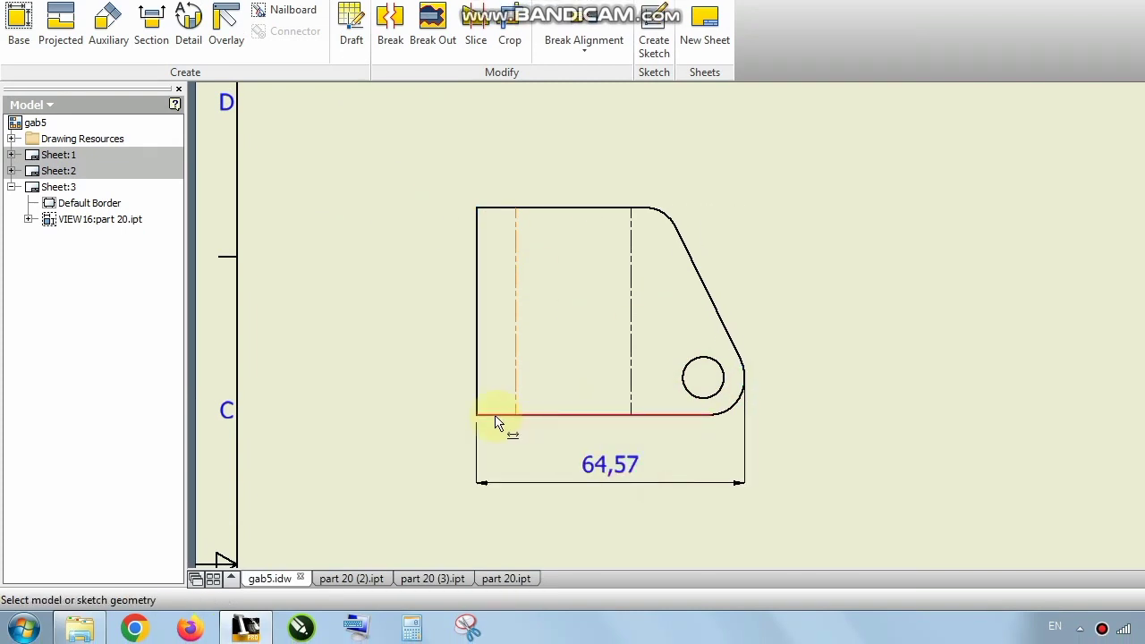
{"action": "left_click", "coordinate": [479, 409]}
{"action": "left_click", "coordinate": [396, 382]}
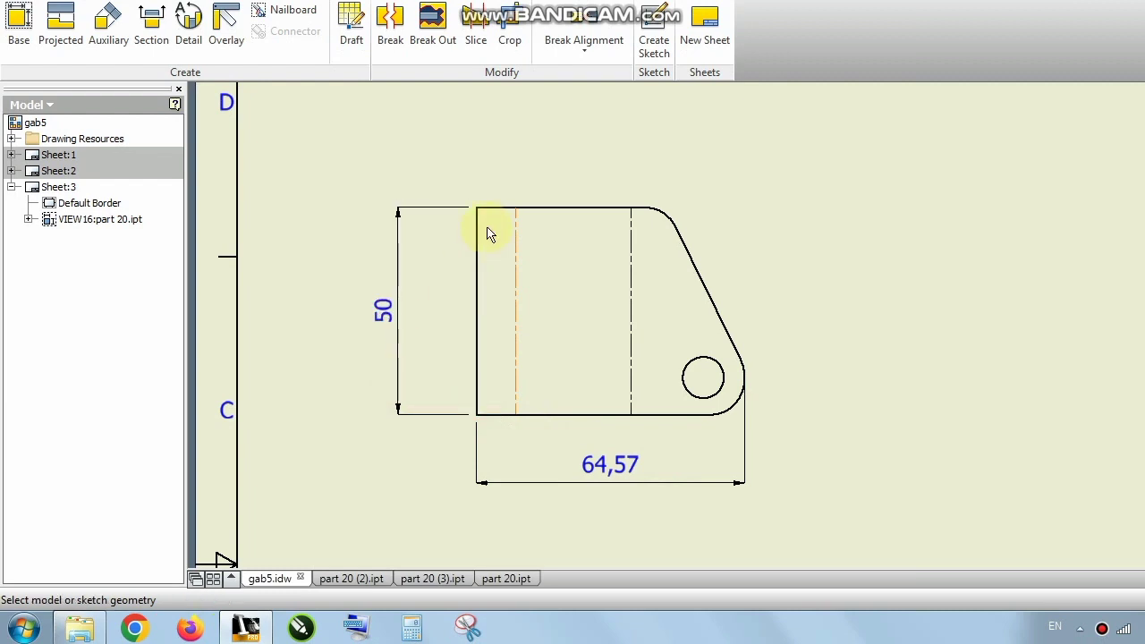
- Dimension above the view the distance from the left edge to the first bend line and between both bend lines
{"action": "left_click", "coordinate": [479, 231]}
{"action": "left_click", "coordinate": [516, 232]}
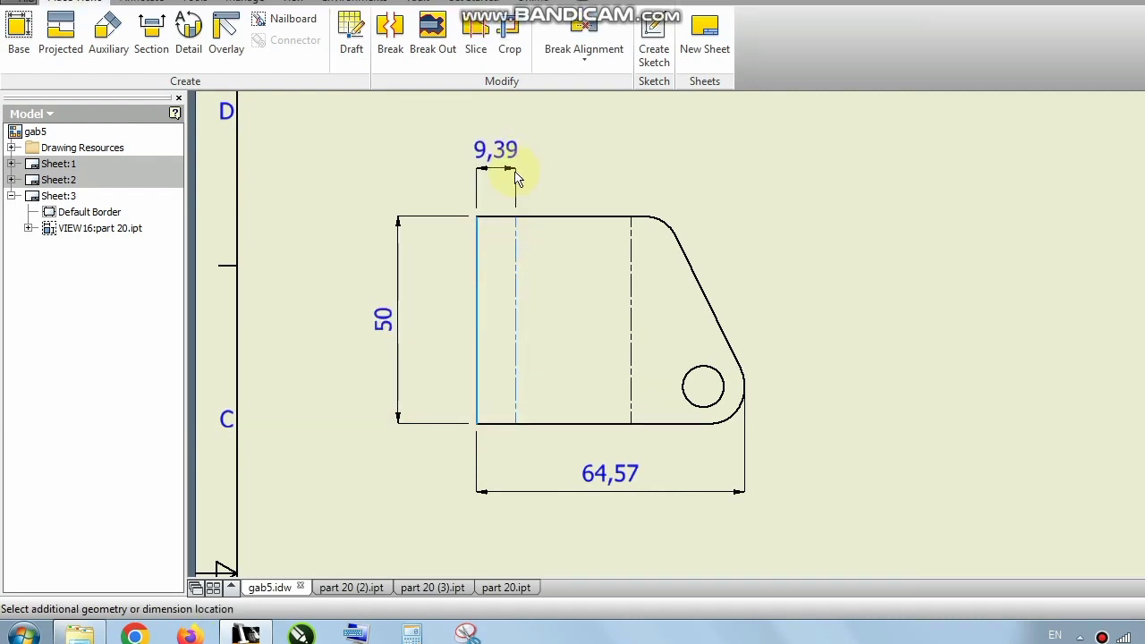
{"action": "left_click", "coordinate": [511, 166]}
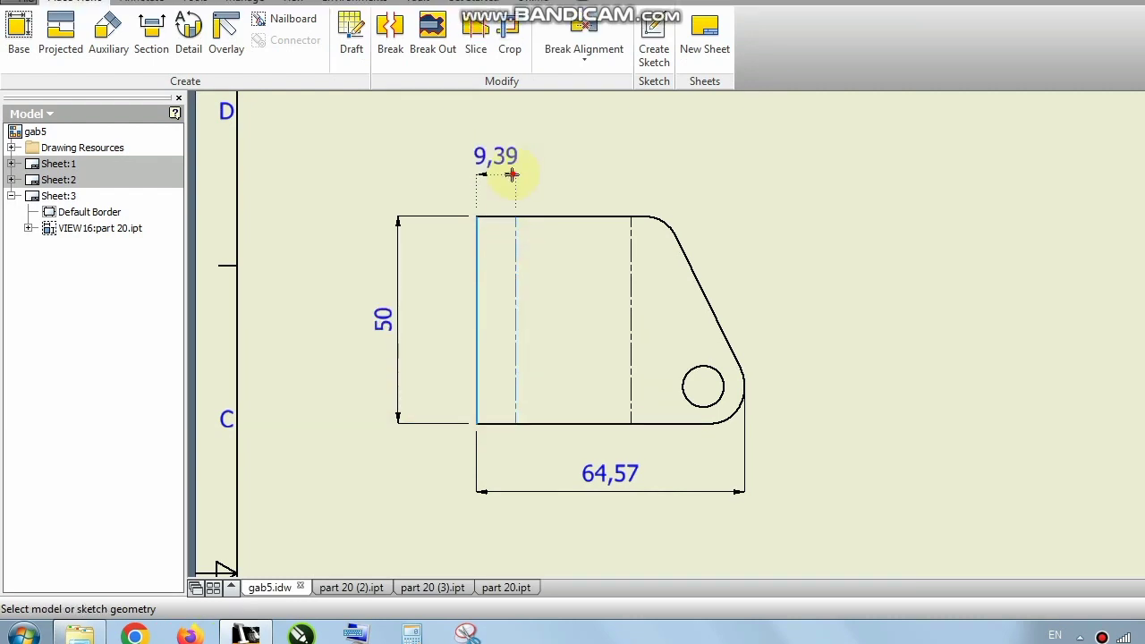
{"action": "left_click", "coordinate": [478, 238]}
{"action": "left_click", "coordinate": [629, 237]}
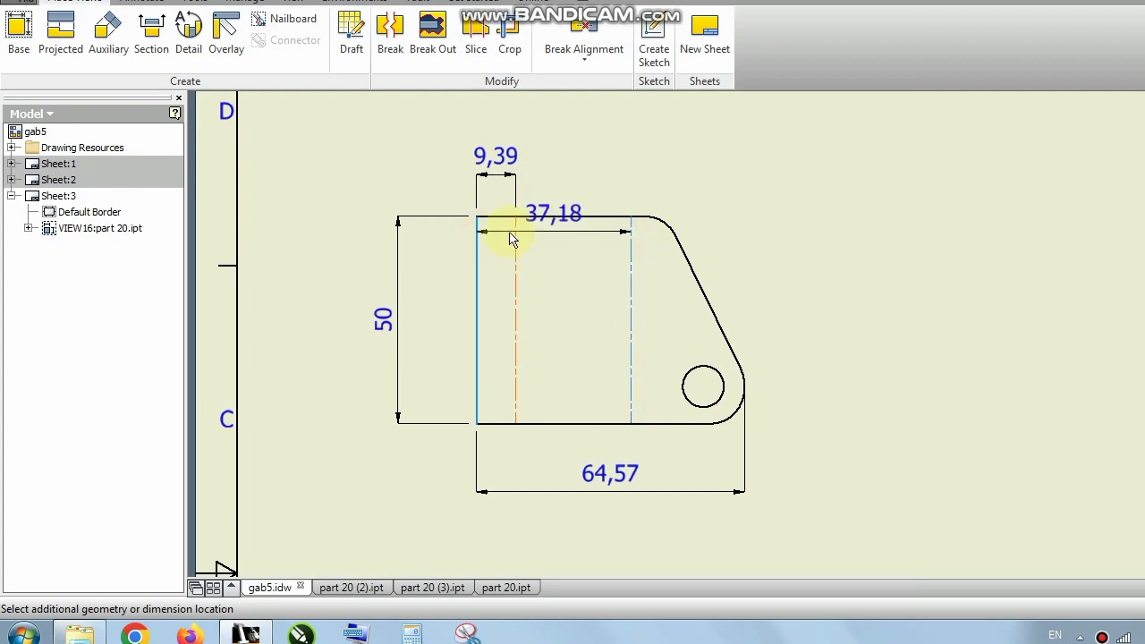
{"action": "left_click", "coordinate": [516, 240]}
{"action": "left_click", "coordinate": [564, 176]}
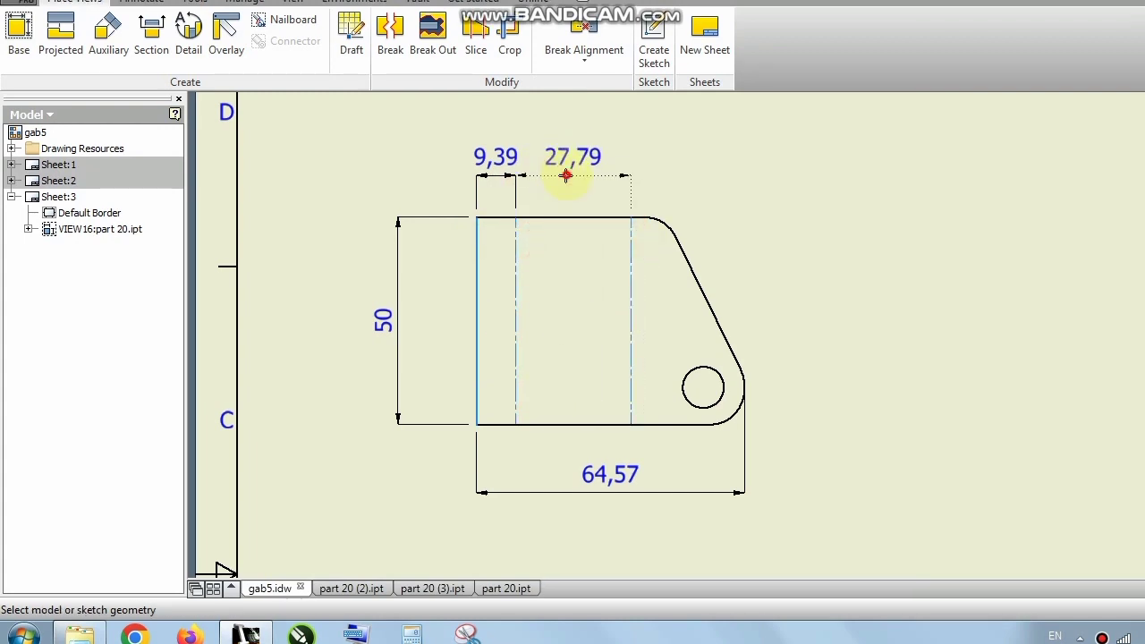
{"action": "middle_click_drag", "start_coordinate": [633, 274], "coordinate": [537, 340]}
{"action": "right_click", "coordinate": [659, 200]}
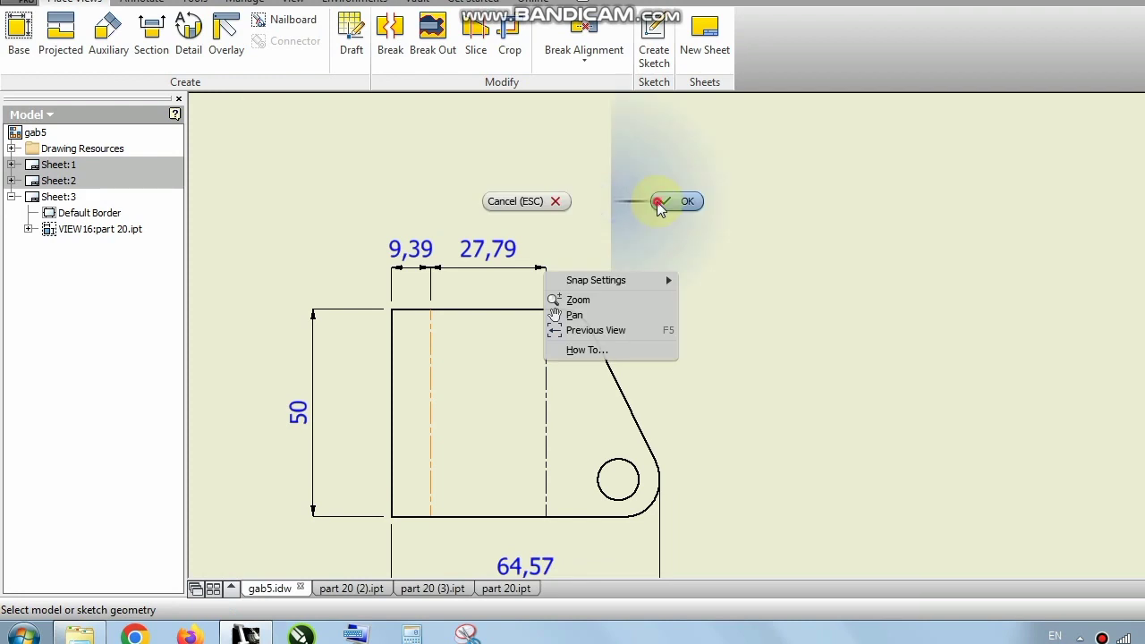
- Create a projected side view to the right of the flat-pattern view
{"action": "scroll", "coordinate": [447, 223], "scroll_direction": "down", "scroll_amount": 5}
{"action": "scroll", "coordinate": [224, 170], "scroll_direction": "up", "scroll_amount": 3}
{"action": "left_click", "coordinate": [59, 36]}
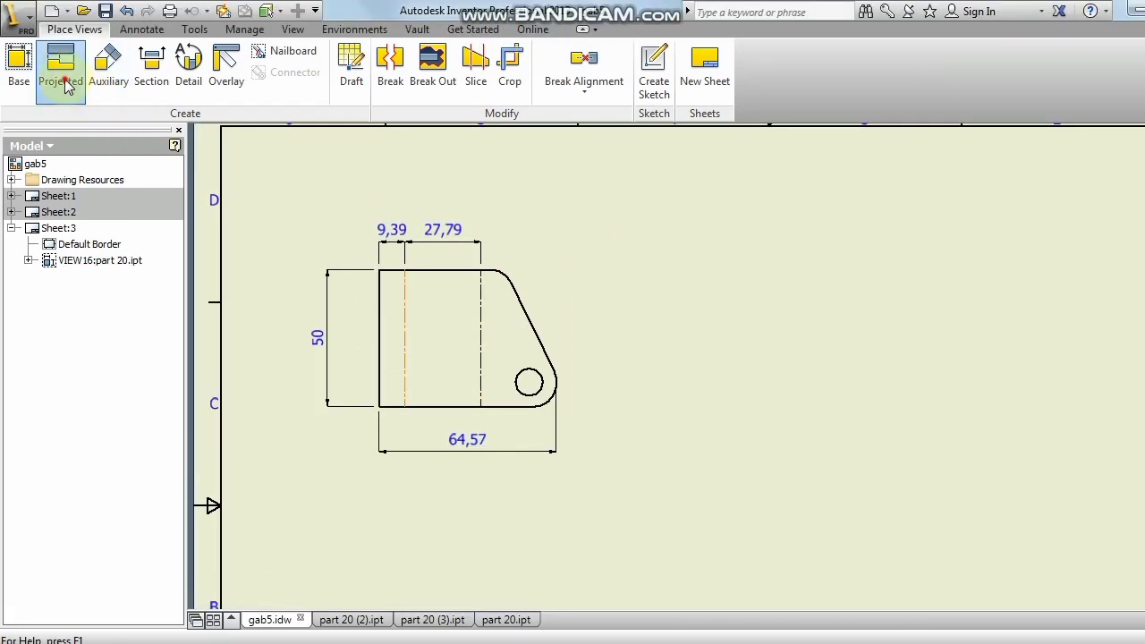
{"action": "left_click", "coordinate": [472, 288]}
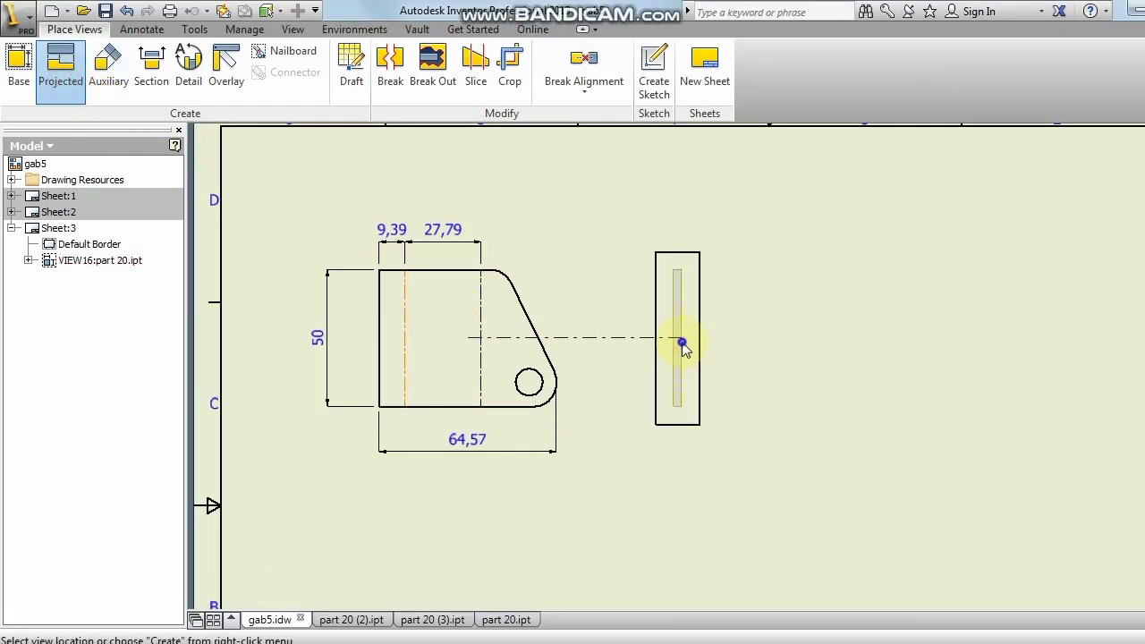
{"action": "left_click", "coordinate": [682, 346]}
{"action": "right_click", "coordinate": [734, 332]}
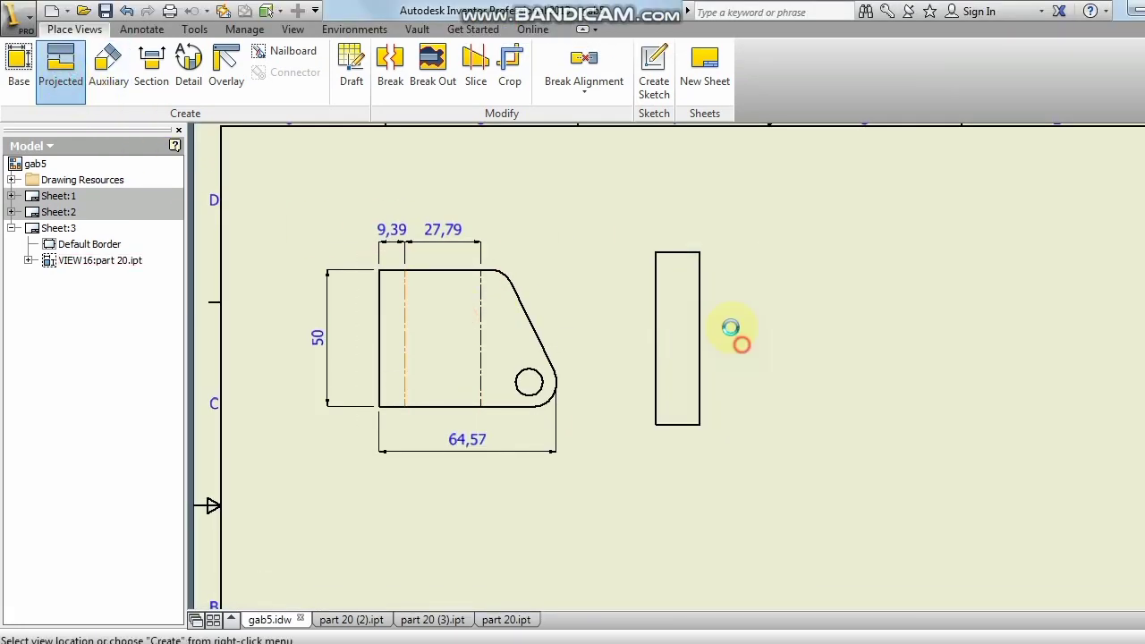
- Dimension the sheet thickness above the projected side view
{"action": "right_click", "coordinate": [672, 188]}
{"action": "left_click", "coordinate": [623, 212]}
{"action": "scroll", "coordinate": [689, 297], "scroll_direction": "up", "scroll_amount": 3}
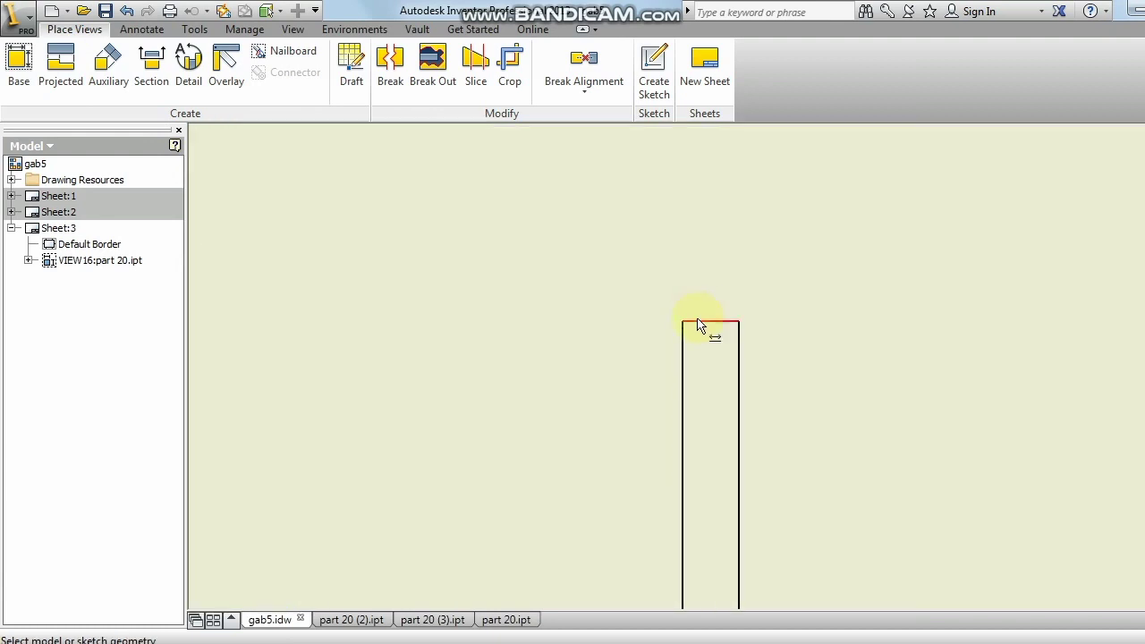
{"action": "left_click", "coordinate": [707, 322]}
{"action": "scroll", "coordinate": [590, 250], "scroll_direction": "down", "scroll_amount": 3}
{"action": "left_click", "coordinate": [591, 224]}
{"action": "scroll", "coordinate": [528, 179], "scroll_direction": "down", "scroll_amount": 3}
{"action": "right_click", "coordinate": [523, 172]}
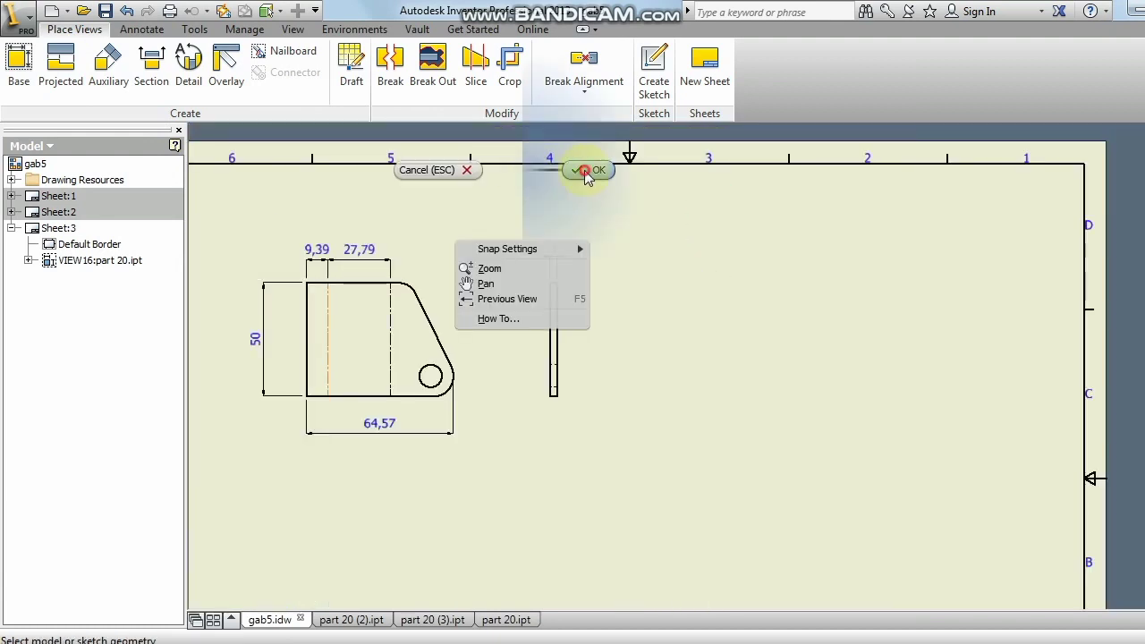
{"action": "left_click", "coordinate": [589, 174]}
- Examine the dimensioned flat pattern, its two bend lines and the thickness dimension on the side view
{"action": "scroll", "coordinate": [475, 322], "scroll_direction": "up", "scroll_amount": 3}
{"action": "middle_click_drag", "start_coordinate": [475, 322], "coordinate": [590, 313]}
{"action": "scroll", "coordinate": [587, 309], "scroll_direction": "down", "scroll_amount": 3}
{"action": "scroll", "coordinate": [501, 340], "scroll_direction": "up", "scroll_amount": 4}
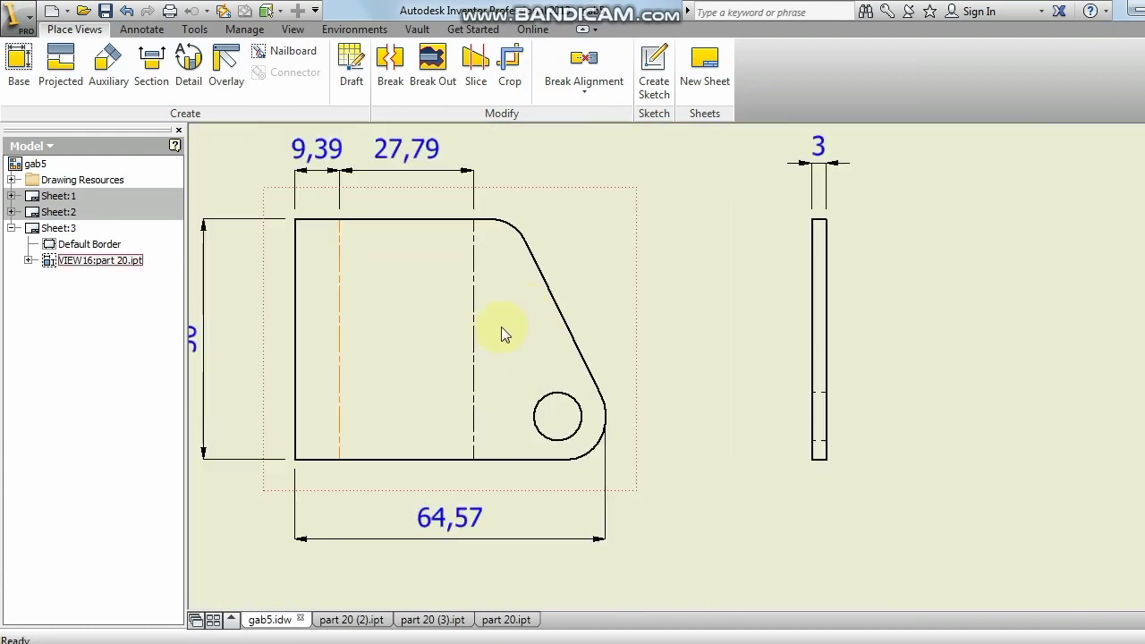
{"action": "scroll", "coordinate": [493, 274], "scroll_direction": "down", "scroll_amount": 4}
{"action": "scroll", "coordinate": [398, 275], "scroll_direction": "up", "scroll_amount": 3}
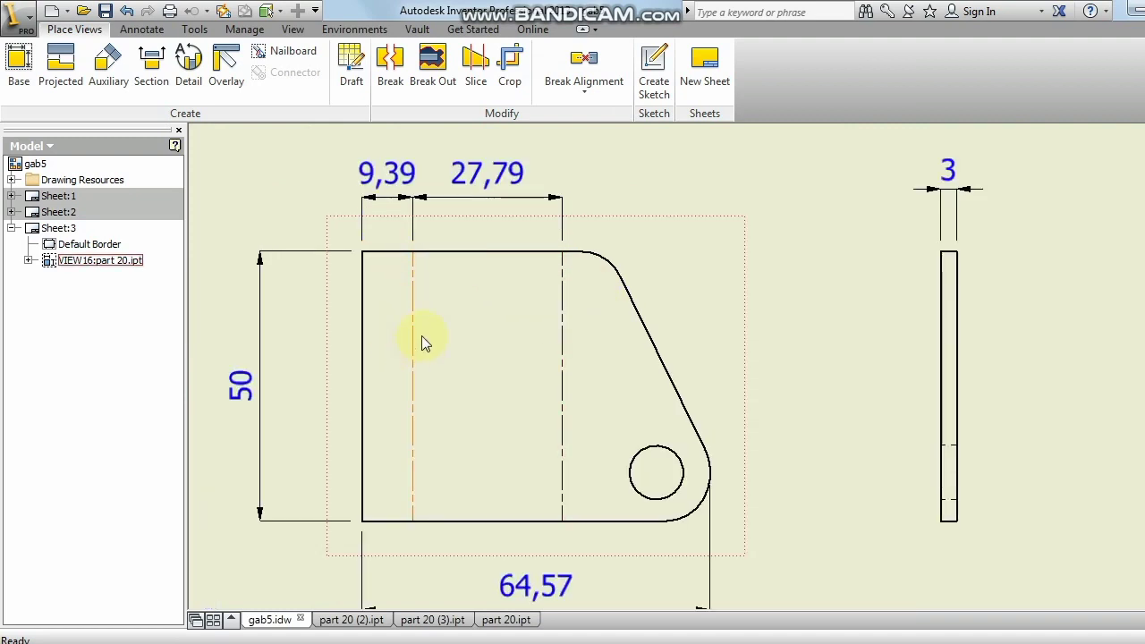
{"action": "scroll", "coordinate": [421, 336], "scroll_direction": "down", "scroll_amount": 2}
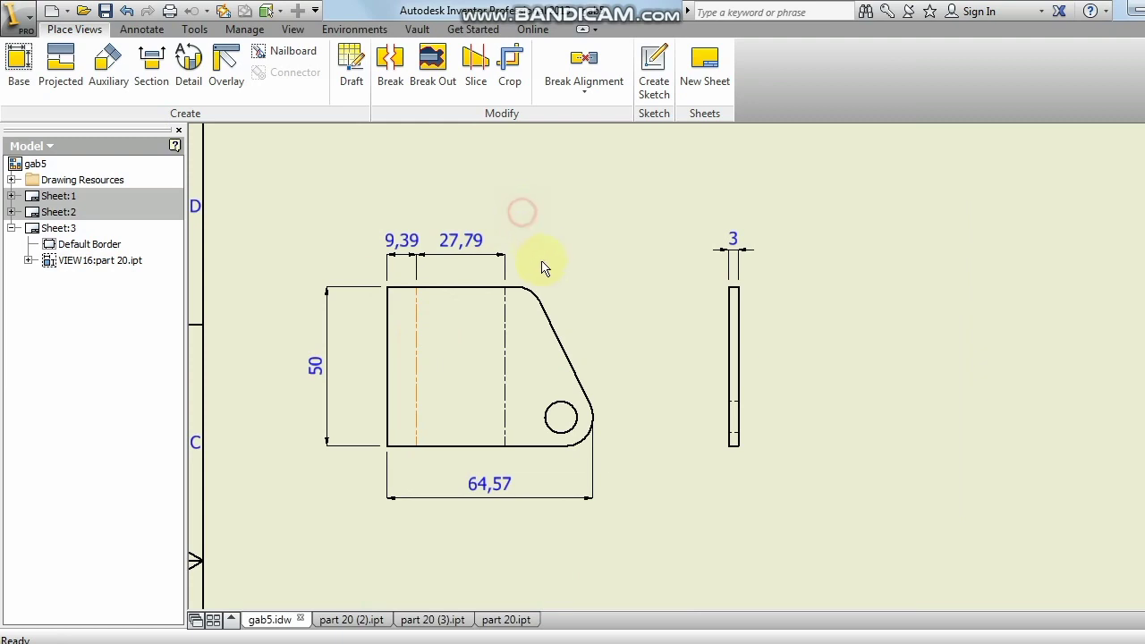
- Move the flat-pattern view slightly closer to the projected side view and review the sheet layout
{"action": "left_click_drag", "start_coordinate": [543, 269], "coordinate": [566, 261]}
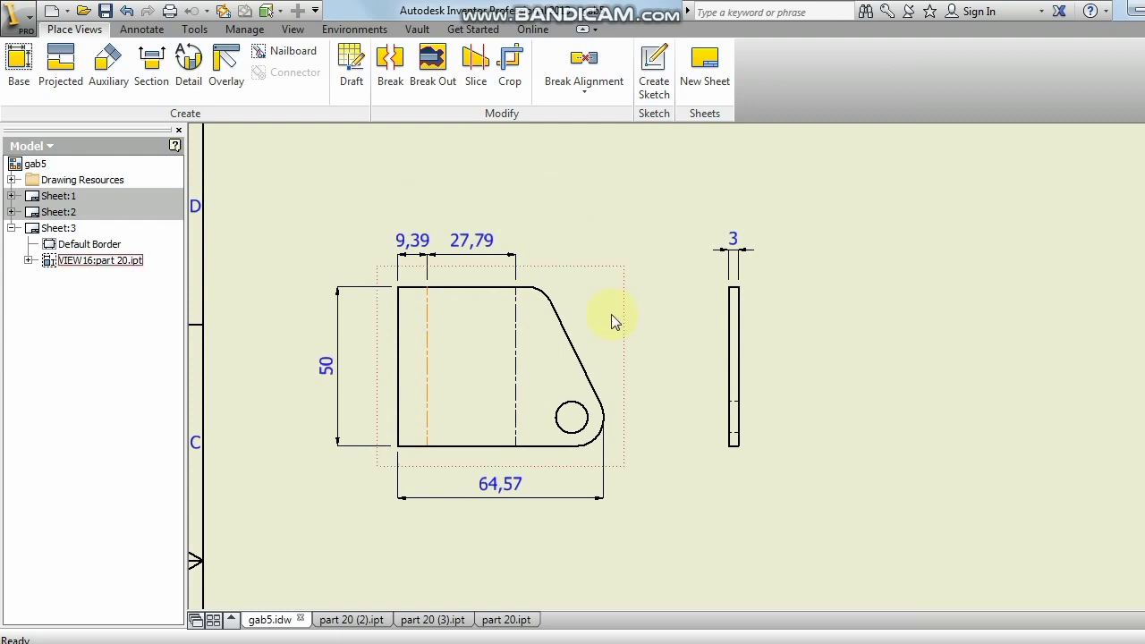
{"action": "left_click", "coordinate": [519, 216]}
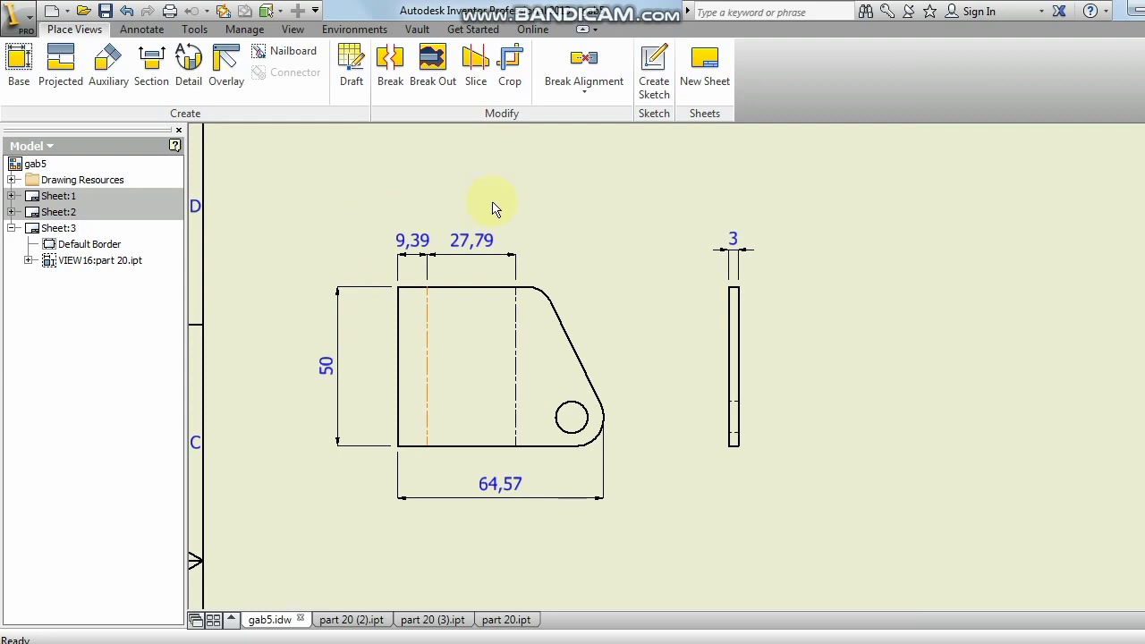
{"action": "scroll", "coordinate": [428, 291], "scroll_direction": "down", "scroll_amount": 3}
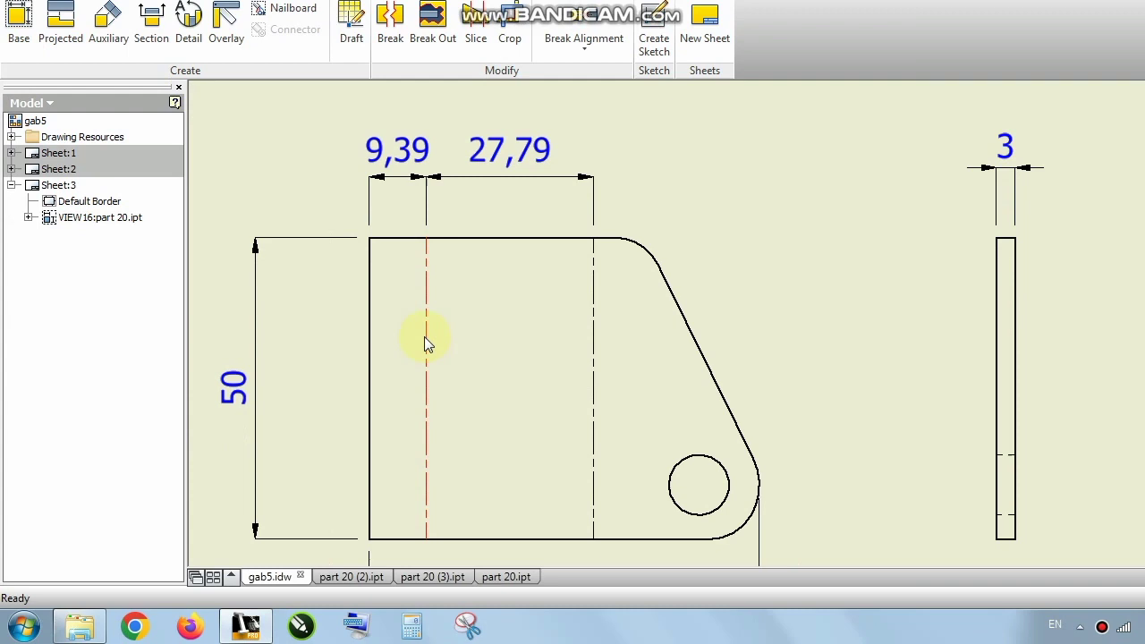
{"action": "scroll", "coordinate": [427, 378], "scroll_direction": "up", "scroll_amount": 4}
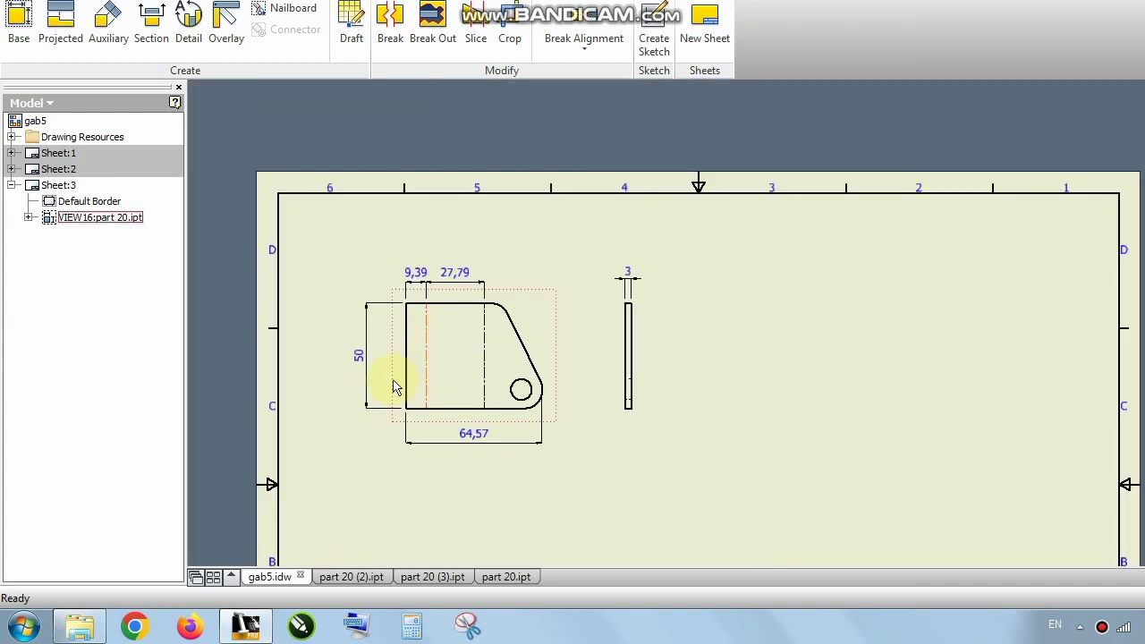
{"action": "middle_click_drag", "start_coordinate": [506, 268], "coordinate": [440, 197]}
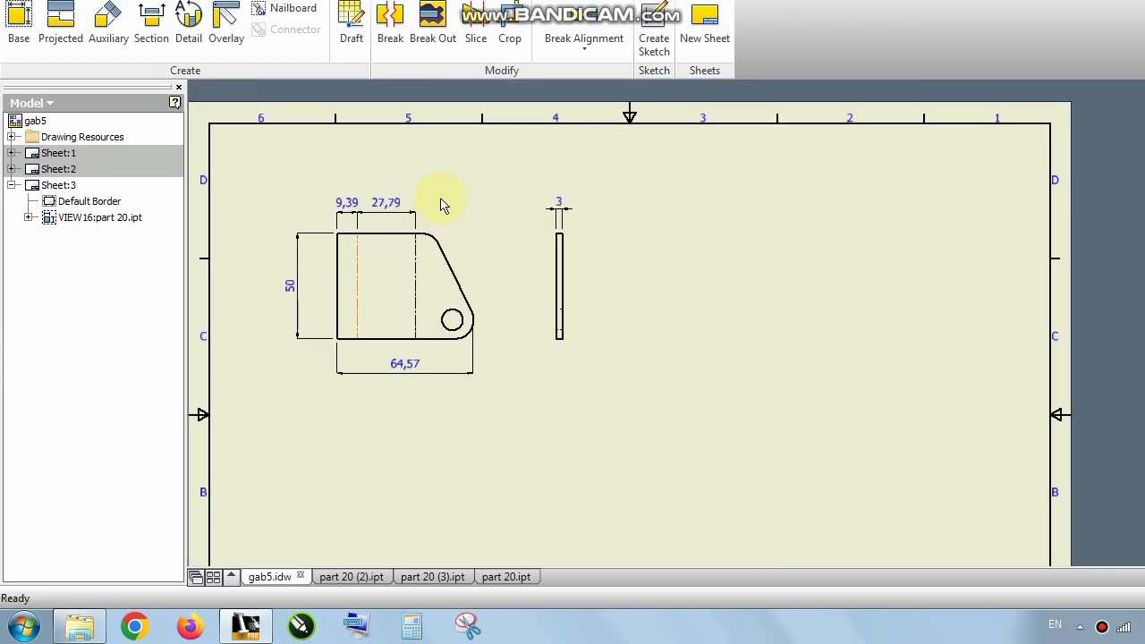
- Nudge the flat-pattern view closer to the projected side view and set its display style to shaded
{"action": "left_click_drag", "start_coordinate": [452, 230], "coordinate": [465, 226]}
{"action": "left_click", "coordinate": [488, 143]}
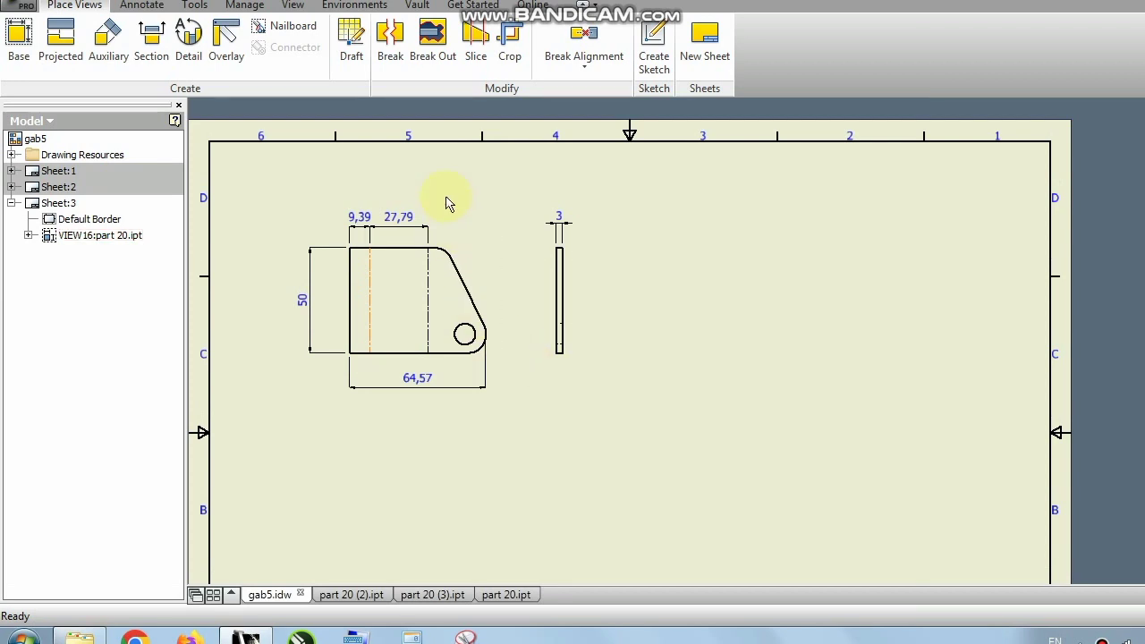
{"action": "double_click", "coordinate": [403, 313]}
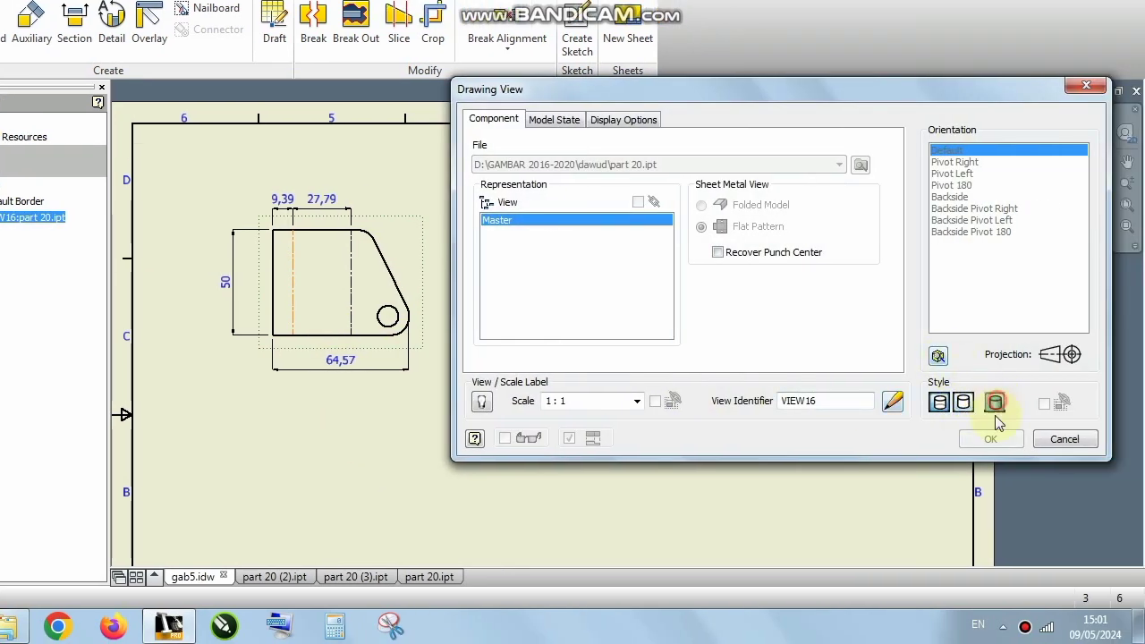
{"action": "left_click", "coordinate": [995, 402]}
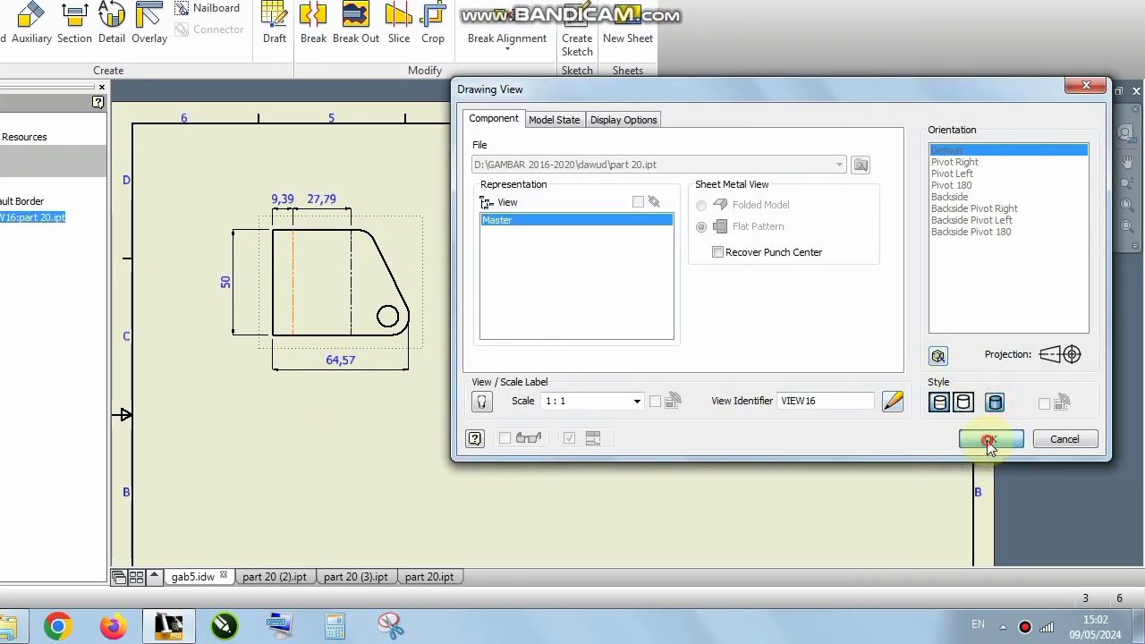
{"action": "left_click", "coordinate": [991, 438]}
{"action": "scroll", "coordinate": [391, 242], "scroll_direction": "up", "scroll_amount": 3}
{"action": "scroll", "coordinate": [611, 291], "scroll_direction": "down", "scroll_amount": 1}
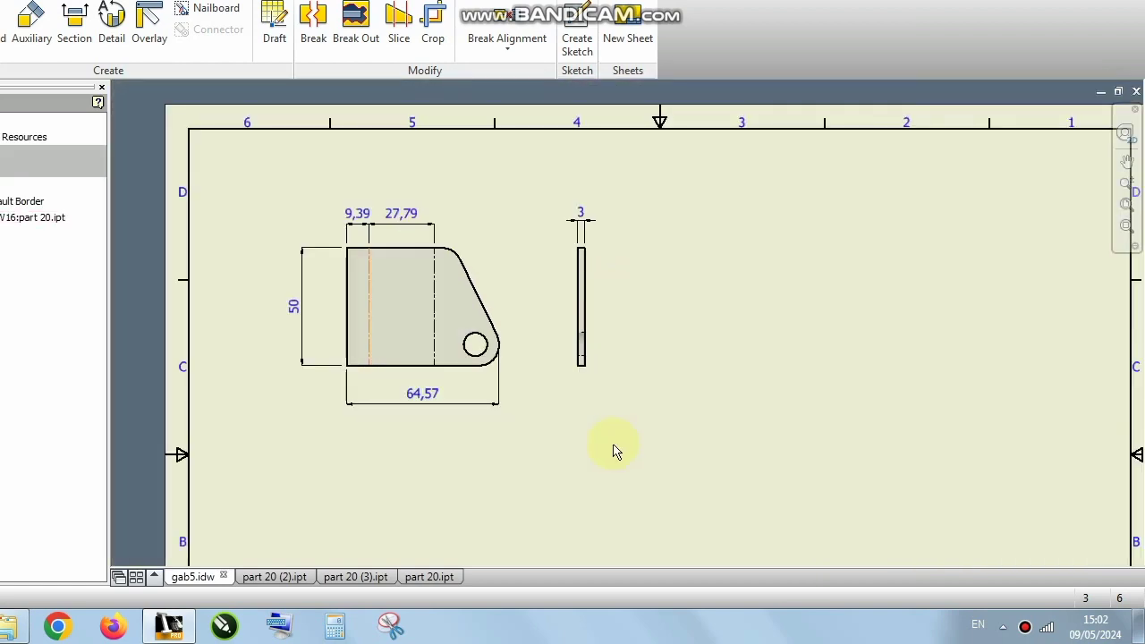
{"action": "middle_click_drag", "start_coordinate": [602, 443], "coordinate": [501, 330]}
{"action": "middle_click_drag", "start_coordinate": [487, 156], "coordinate": [493, 164]}
{"action": "middle_click_drag", "start_coordinate": [492, 205], "coordinate": [528, 366]}
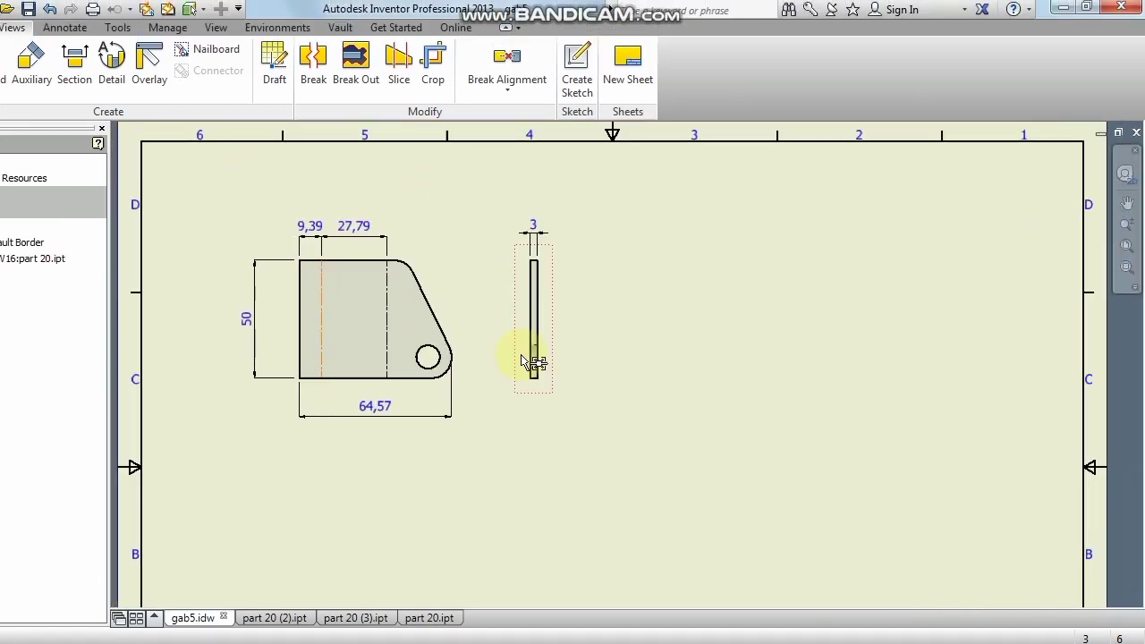
- Place a 1:1 flat-pattern base view of part 20 (3).ipt below the existing view, with a projected side view beside it
{"action": "left_click", "coordinate": [268, 618]}
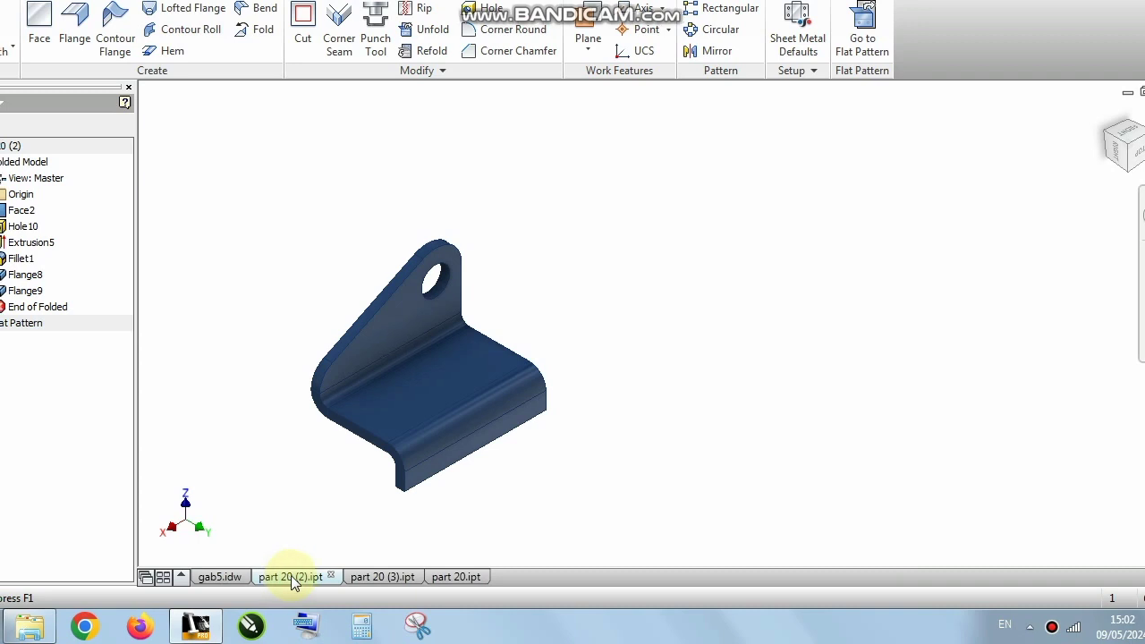
{"action": "left_click", "coordinate": [367, 580]}
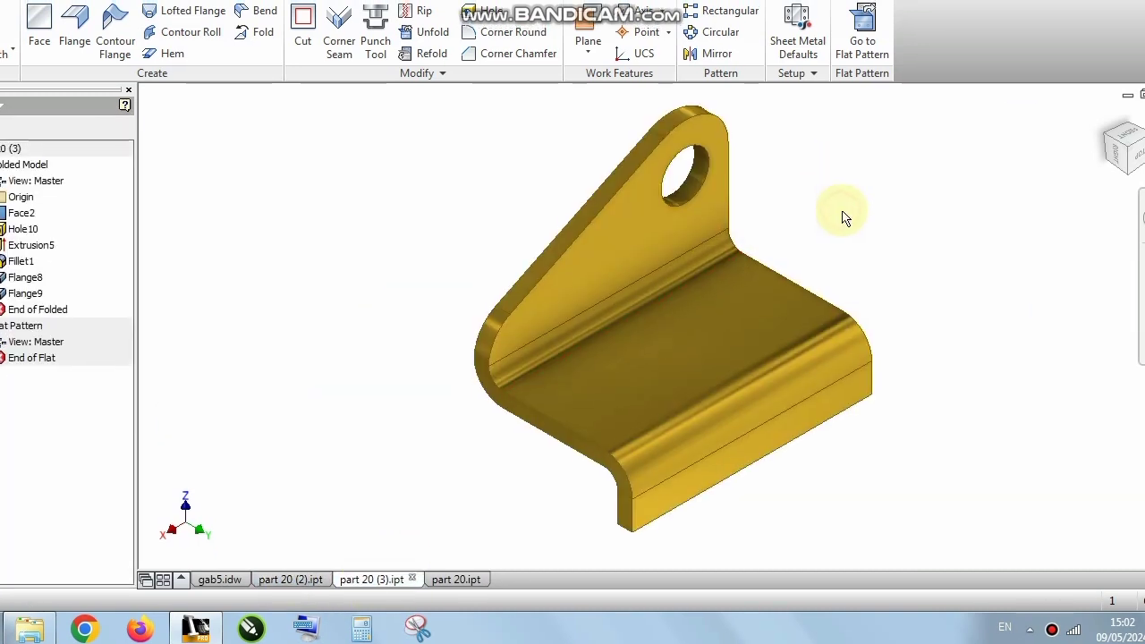
{"action": "left_click", "coordinate": [219, 580]}
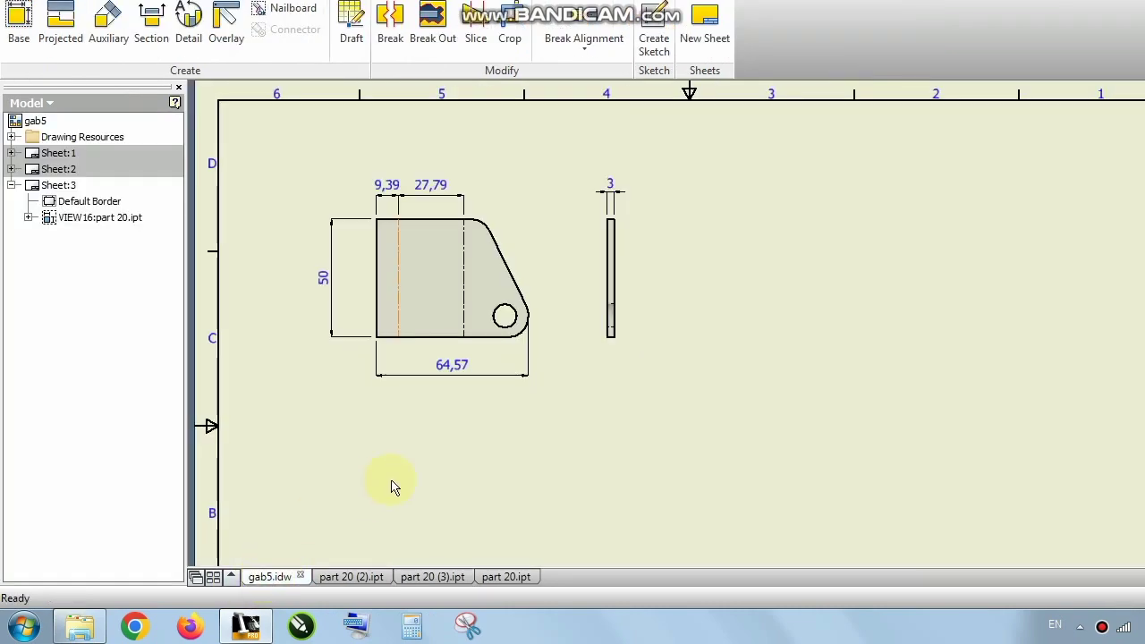
{"action": "middle_click_drag", "start_coordinate": [396, 486], "coordinate": [439, 421]}
{"action": "left_click", "coordinate": [18, 27]}
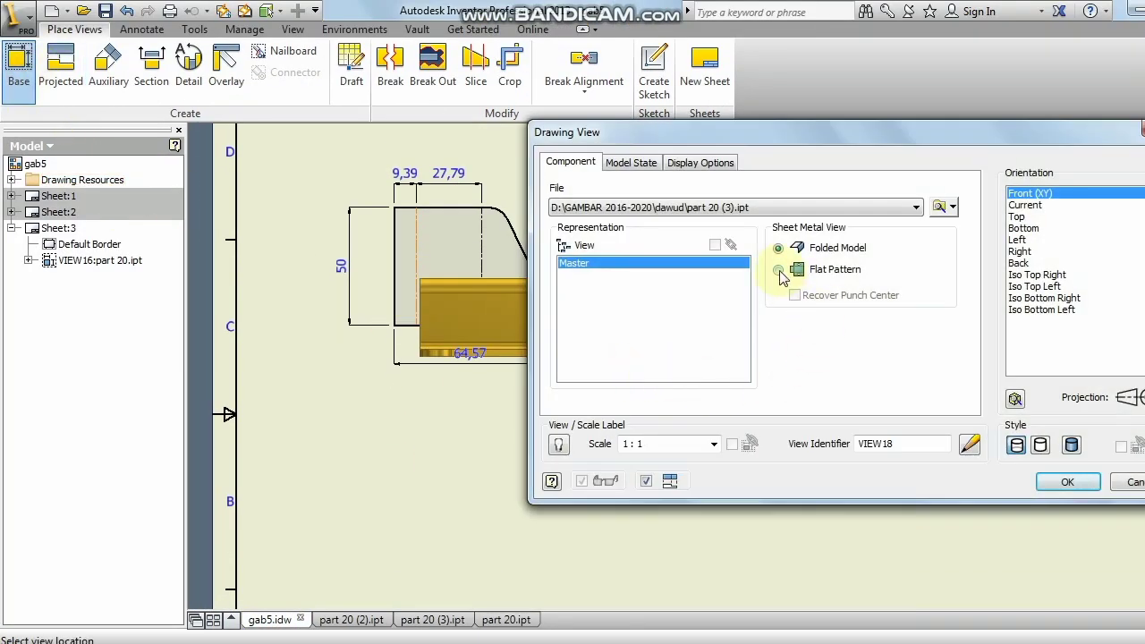
{"action": "left_click", "coordinate": [779, 271]}
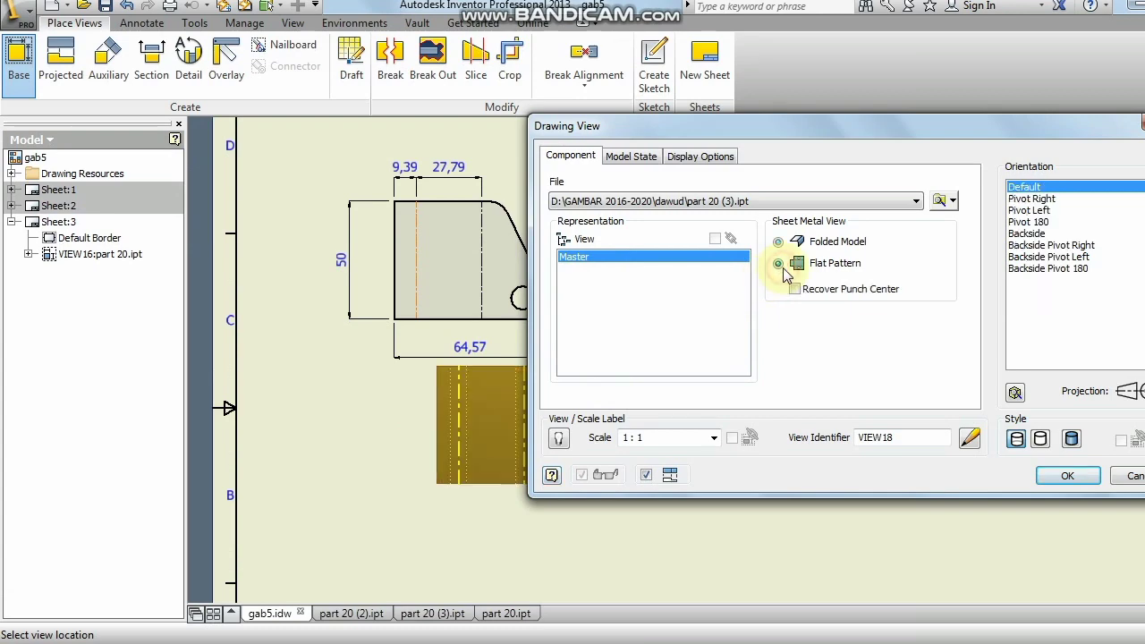
{"action": "scroll", "coordinate": [383, 486], "scroll_direction": "down", "scroll_amount": 2}
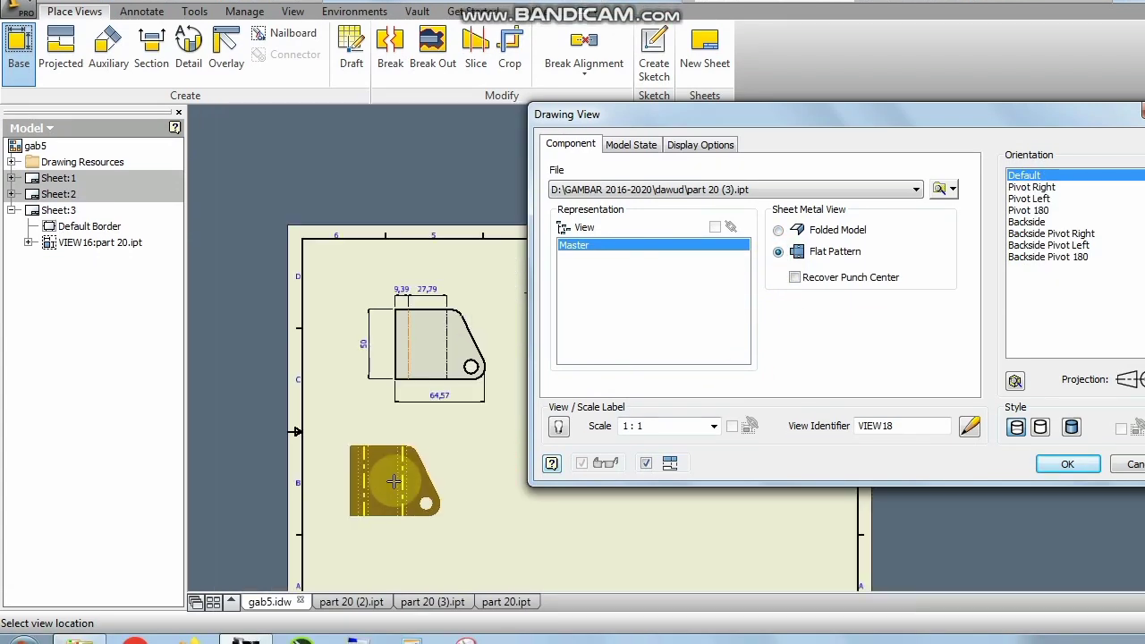
{"action": "left_click", "coordinate": [445, 506]}
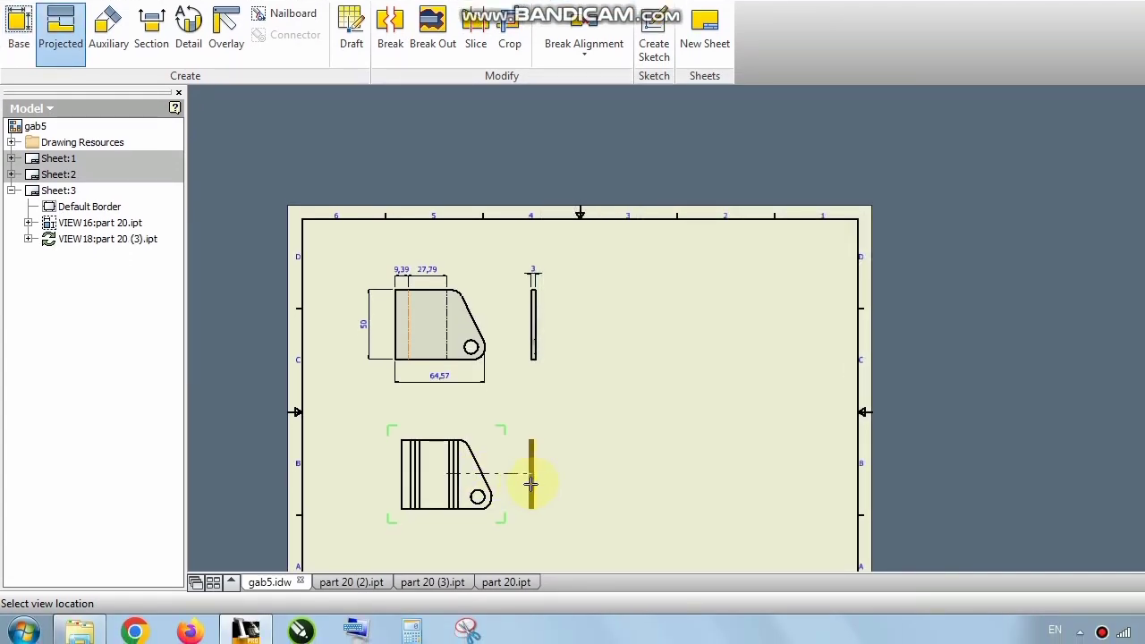
{"action": "right_click", "coordinate": [529, 491]}
{"action": "left_click", "coordinate": [597, 478]}
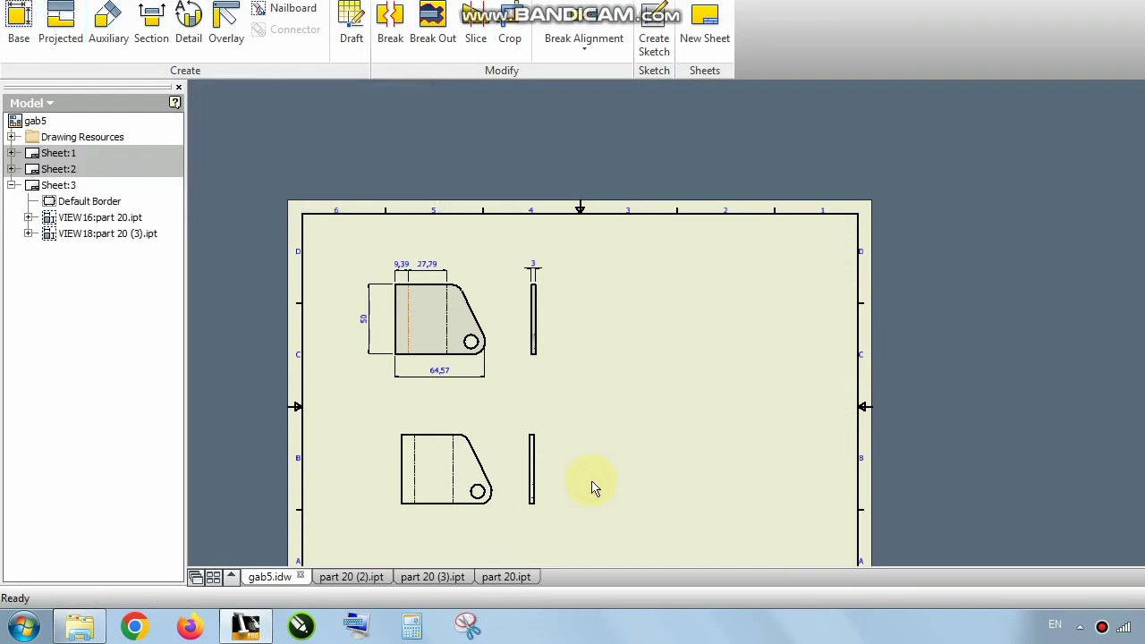
- Set the display style of the part 20 (3) flat-pattern view to shaded
{"action": "scroll", "coordinate": [436, 461], "scroll_direction": "up", "scroll_amount": 3}
{"action": "double_click", "coordinate": [437, 456]}
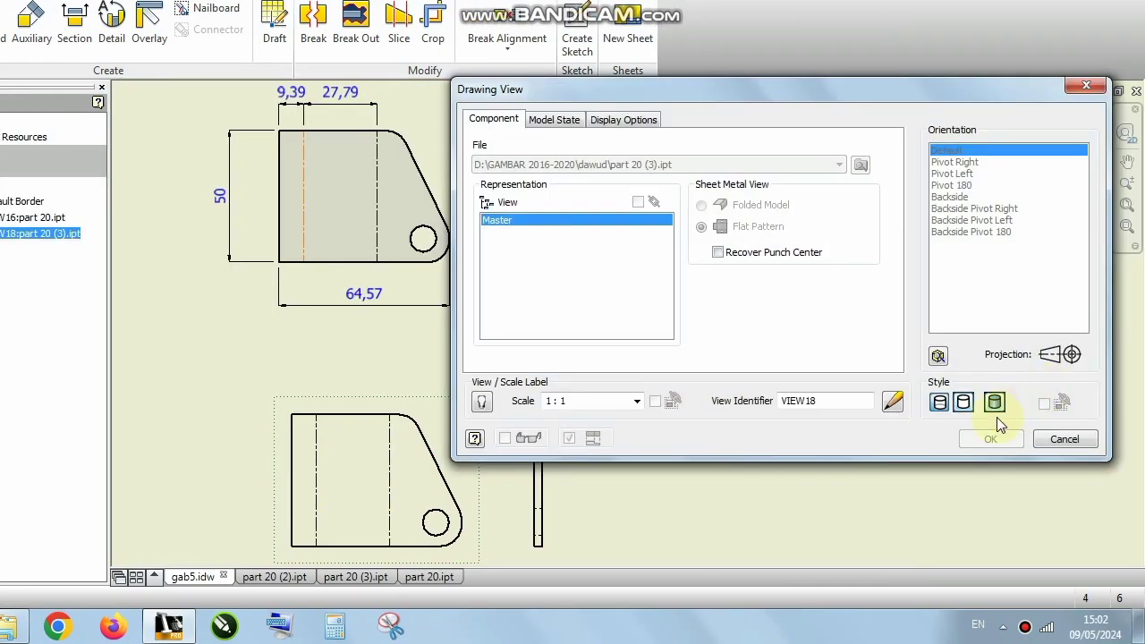
{"action": "left_click", "coordinate": [968, 442]}
{"action": "middle_click_drag", "start_coordinate": [616, 451], "coordinate": [672, 381]}
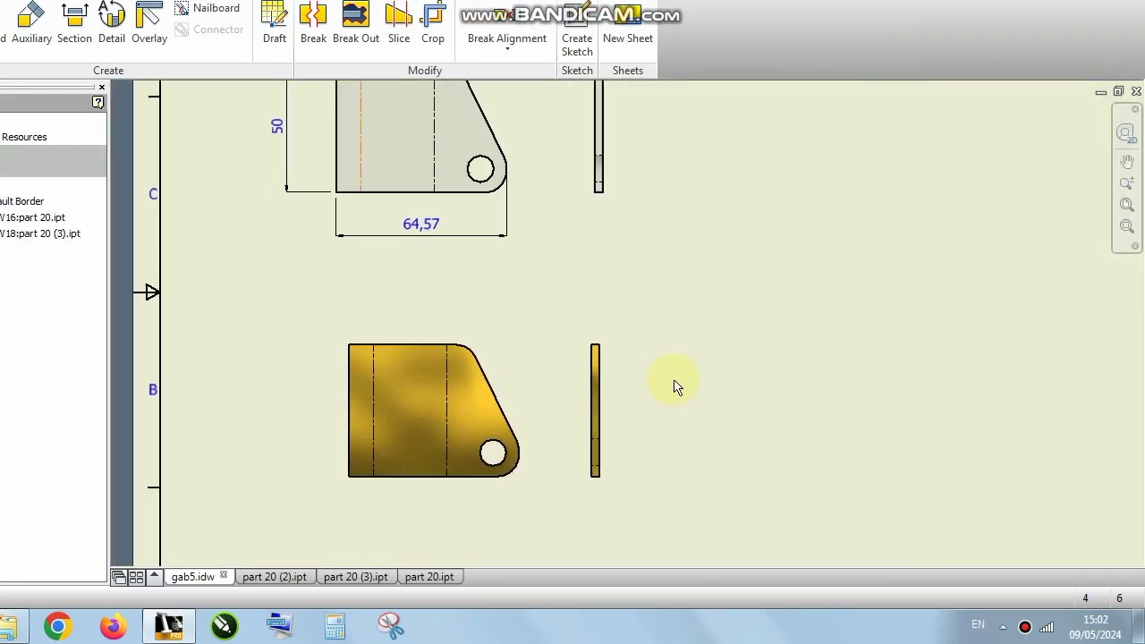
- Dimension the gold flat pattern's height along its straight edge and its overall length up to the rounded end
{"action": "right_click", "coordinate": [686, 363]}
{"action": "left_click", "coordinate": [655, 385]}
{"action": "left_click", "coordinate": [349, 376]}
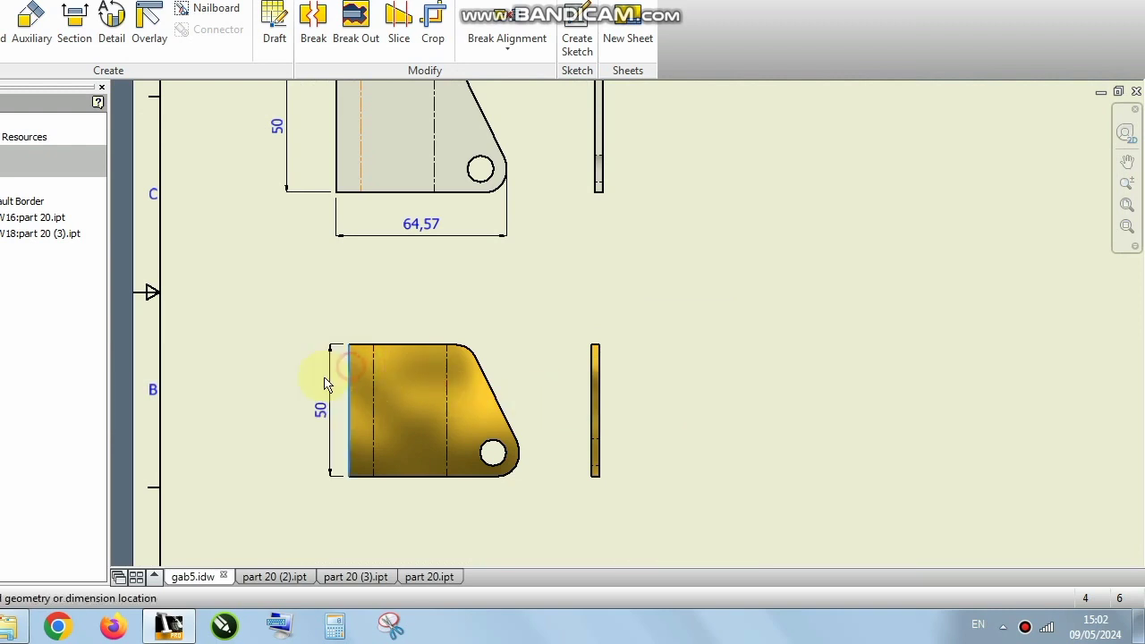
{"action": "left_click", "coordinate": [300, 390]}
{"action": "left_click", "coordinate": [403, 475]}
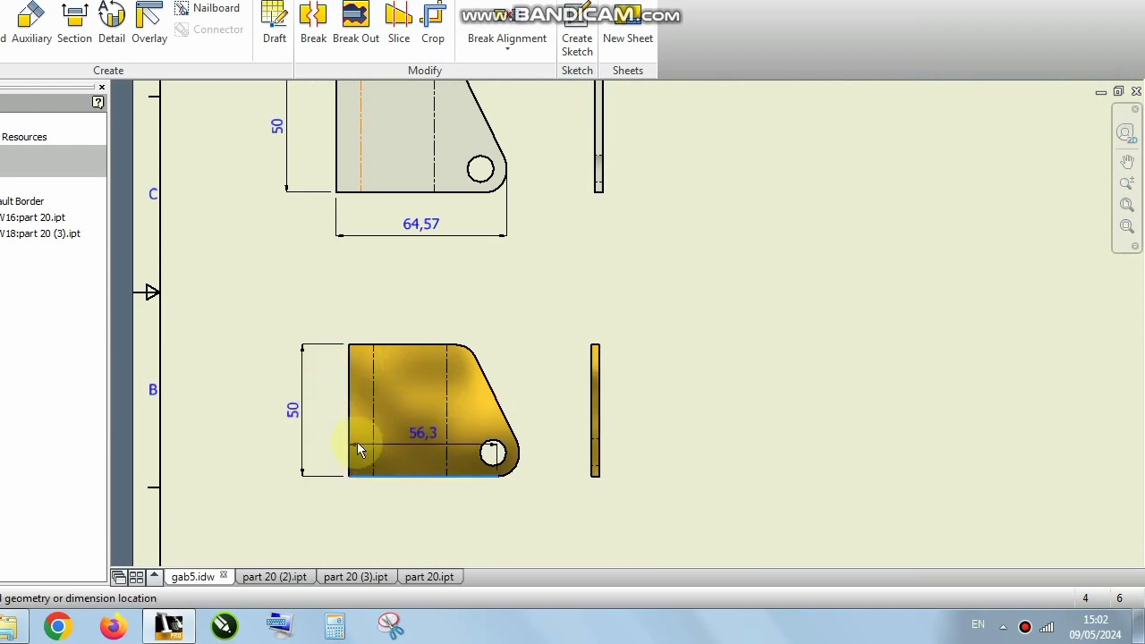
{"action": "left_click", "coordinate": [350, 446]}
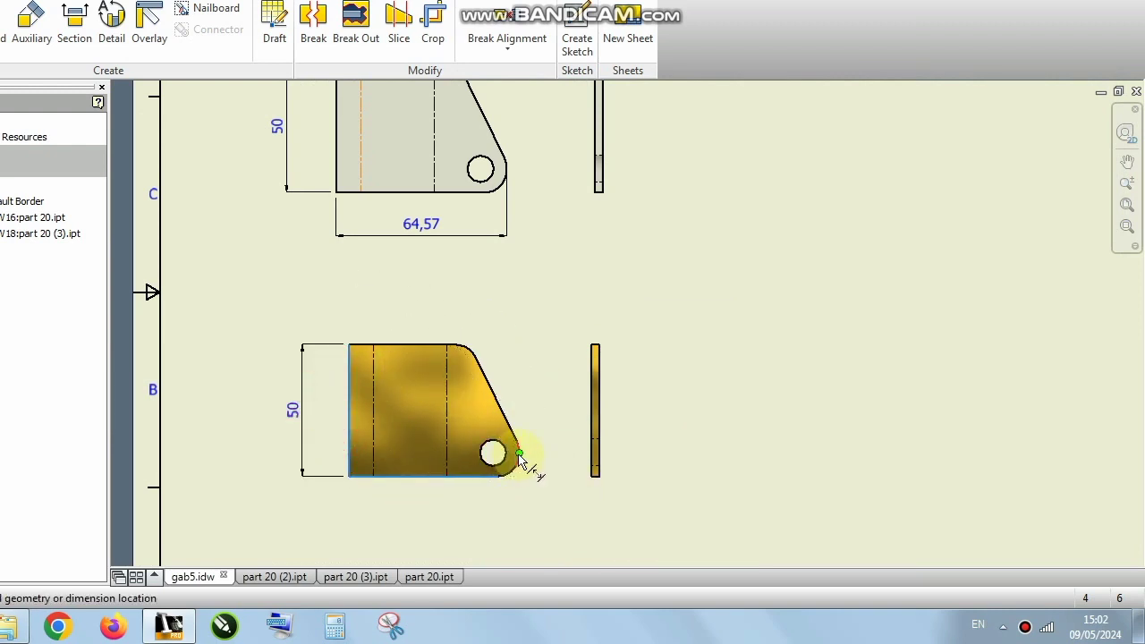
{"action": "left_click", "coordinate": [518, 455]}
{"action": "left_click", "coordinate": [501, 530]}
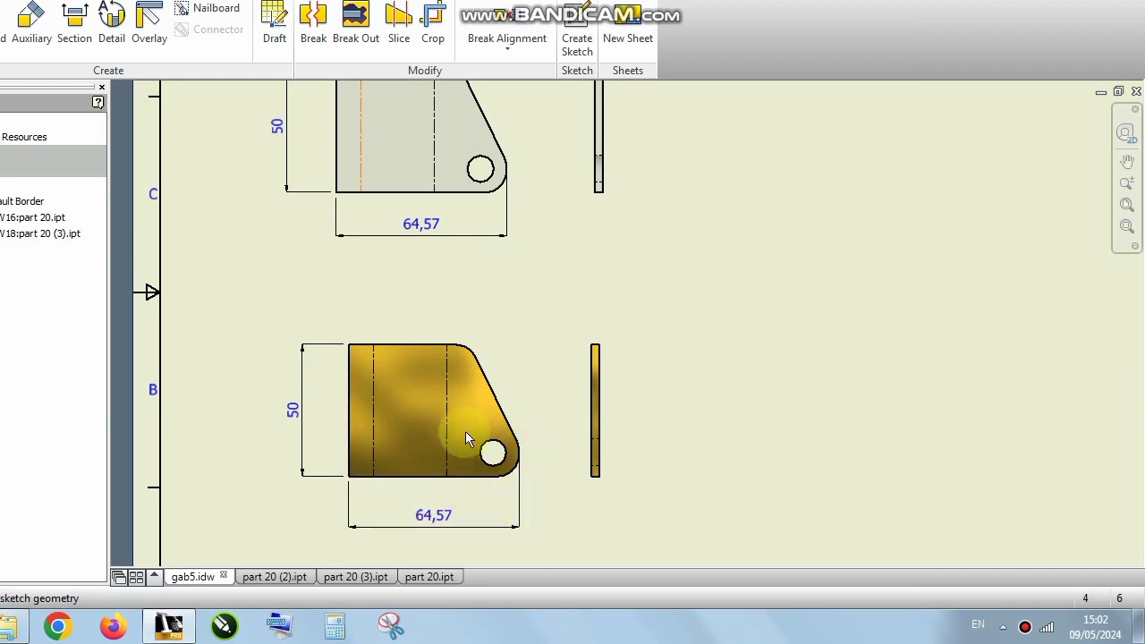
- Dimension the distance from the gold flat pattern's straight edge to the first bend line and between the two bend lines
{"action": "scroll", "coordinate": [472, 376], "scroll_direction": "down", "scroll_amount": 3}
{"action": "scroll", "coordinate": [473, 376], "scroll_direction": "up", "scroll_amount": 3}
{"action": "left_click", "coordinate": [451, 465]}
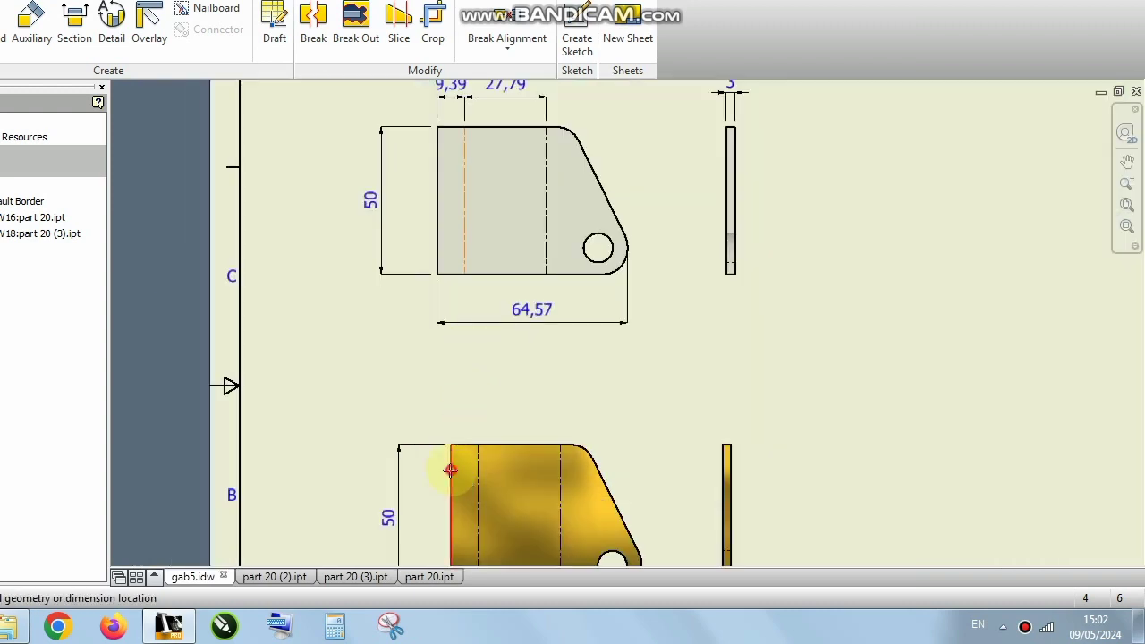
{"action": "left_click", "coordinate": [478, 467]}
{"action": "left_click", "coordinate": [458, 423]}
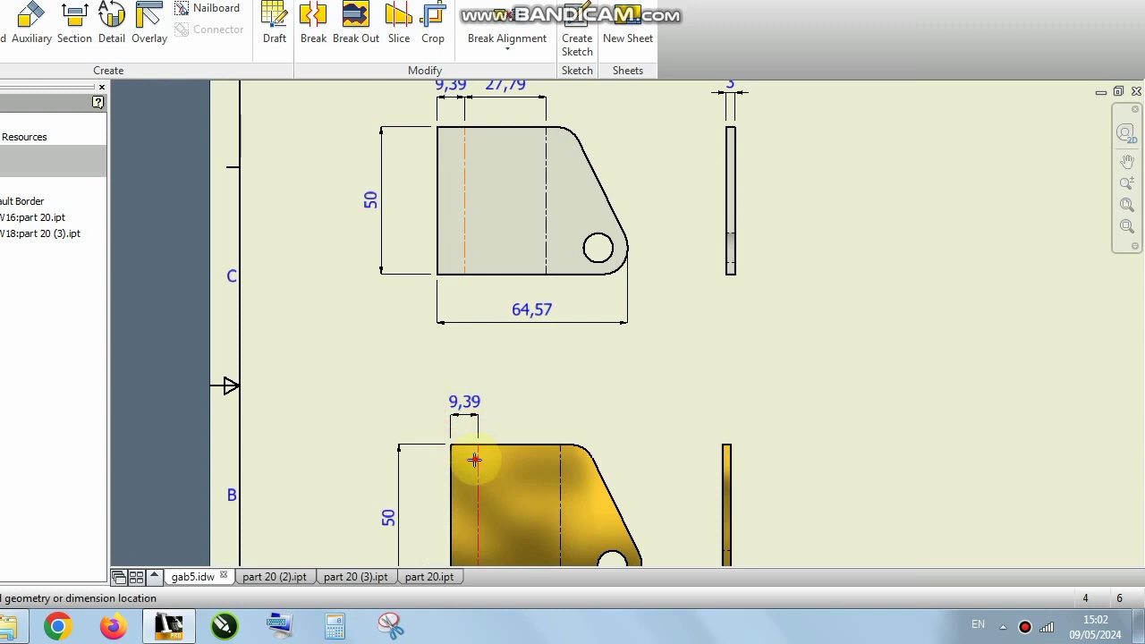
{"action": "left_click", "coordinate": [560, 467]}
{"action": "left_click", "coordinate": [523, 413]}
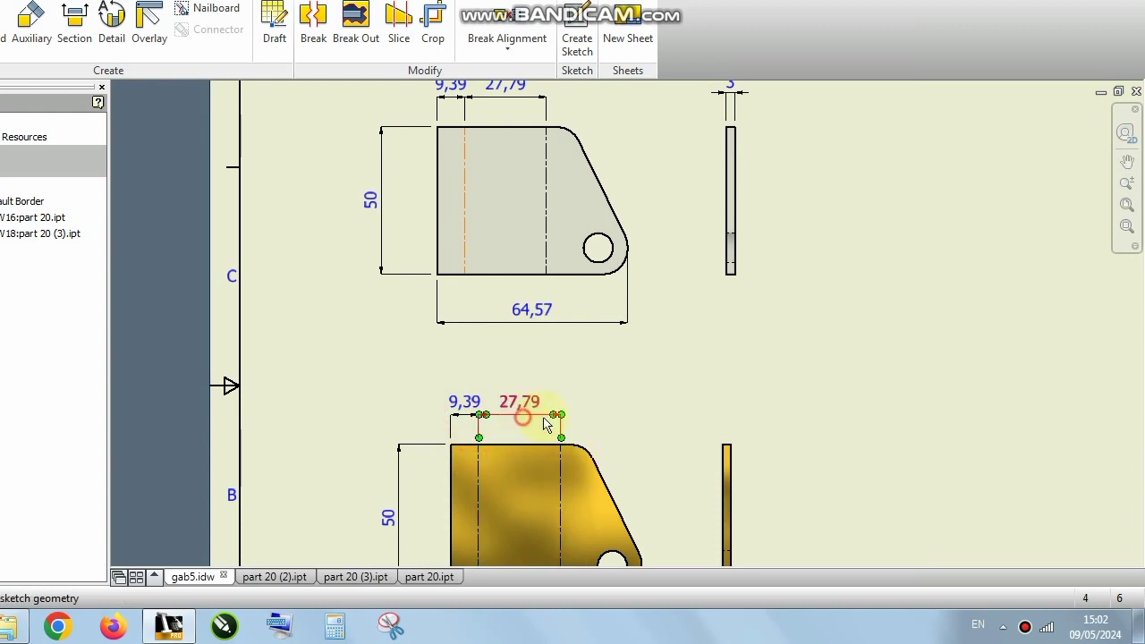
- Dimension the sheet thickness above the gold side view and end the dimension command
{"action": "scroll", "coordinate": [728, 455], "scroll_direction": "up", "scroll_amount": 5}
{"action": "left_click", "coordinate": [724, 475]}
{"action": "scroll", "coordinate": [537, 379], "scroll_direction": "down", "scroll_amount": 4}
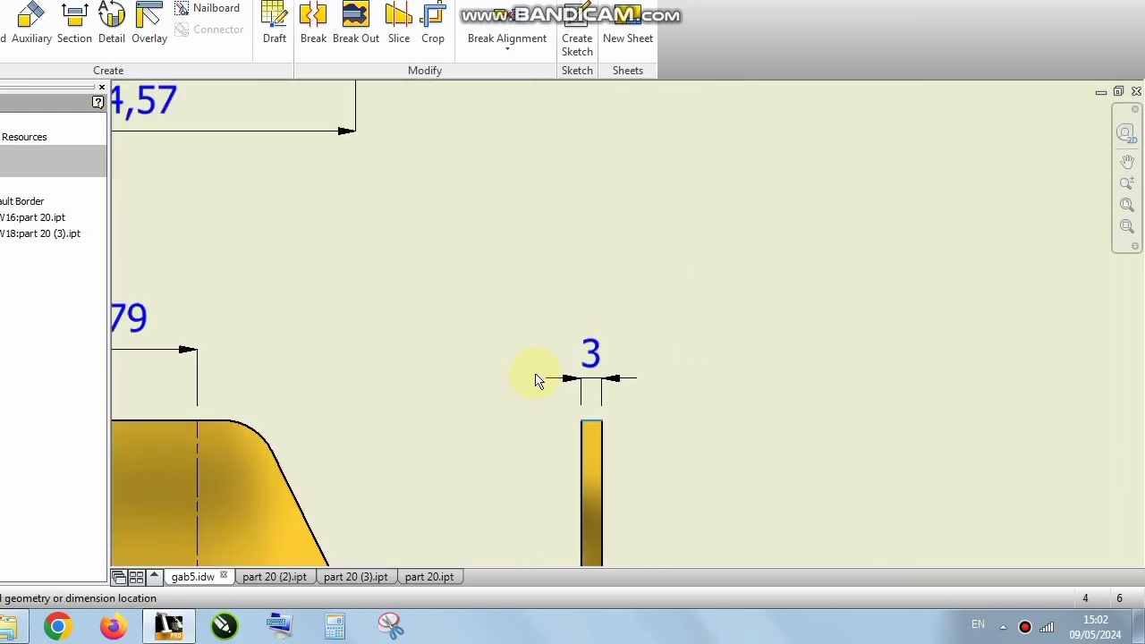
{"action": "left_click", "coordinate": [540, 348]}
{"action": "scroll", "coordinate": [542, 347], "scroll_direction": "down", "scroll_amount": 1}
{"action": "scroll", "coordinate": [541, 340], "scroll_direction": "down", "scroll_amount": 3}
{"action": "right_click", "coordinate": [579, 281]}
{"action": "left_click", "coordinate": [640, 282]}
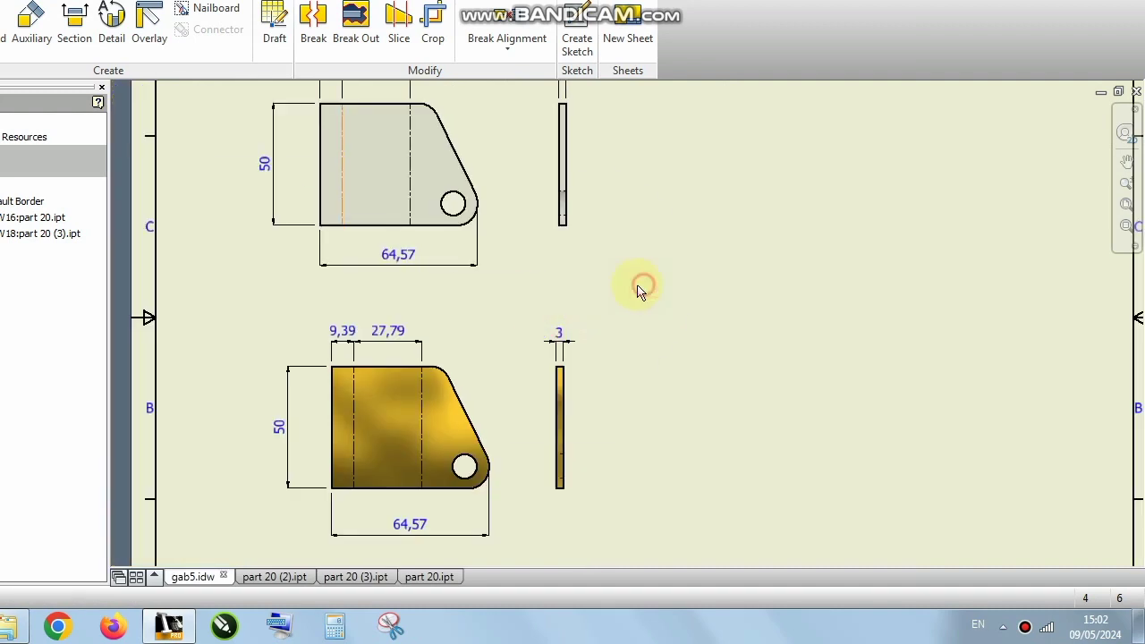
- Examine the dimensions of both flat patterns, especially the thickness dimension on the gold side view
{"action": "middle_click_drag", "start_coordinate": [631, 286], "coordinate": [580, 337]}
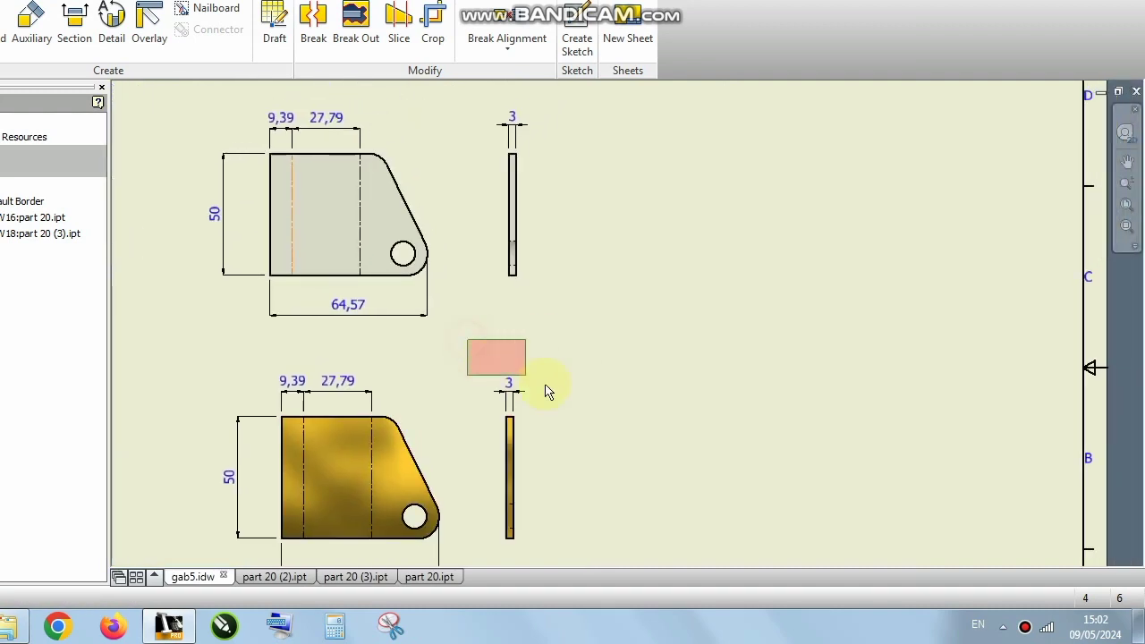
{"action": "scroll", "coordinate": [501, 394], "scroll_direction": "up", "scroll_amount": 4}
{"action": "scroll", "coordinate": [501, 373], "scroll_direction": "down", "scroll_amount": 2}
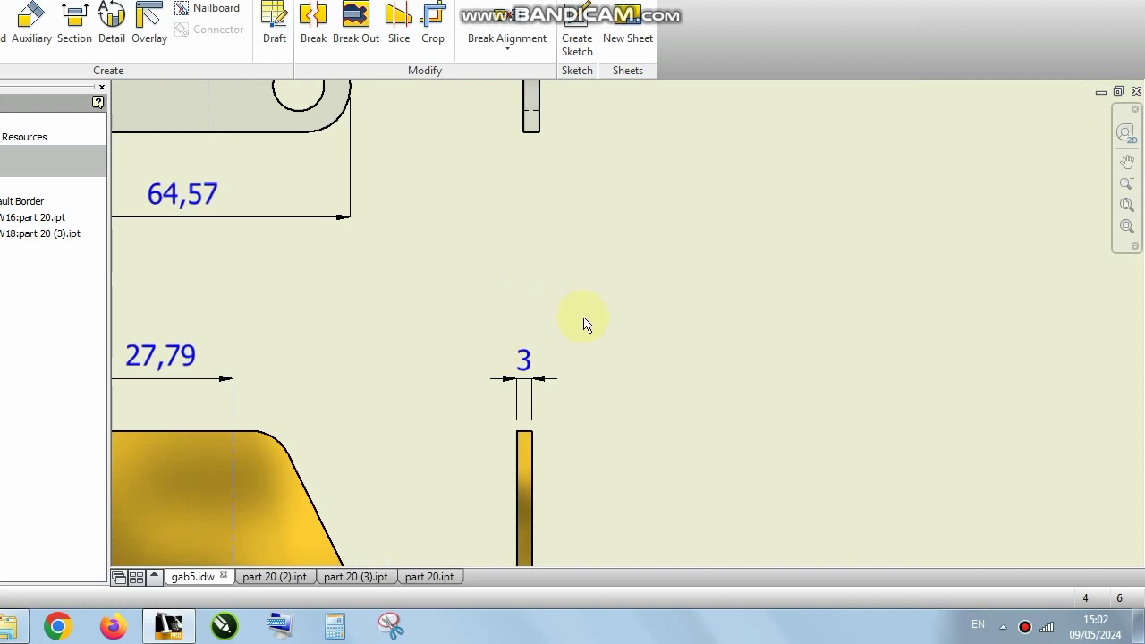
{"action": "scroll", "coordinate": [584, 324], "scroll_direction": "down", "scroll_amount": 2}
{"action": "middle_click_drag", "start_coordinate": [584, 324], "coordinate": [506, 355]}
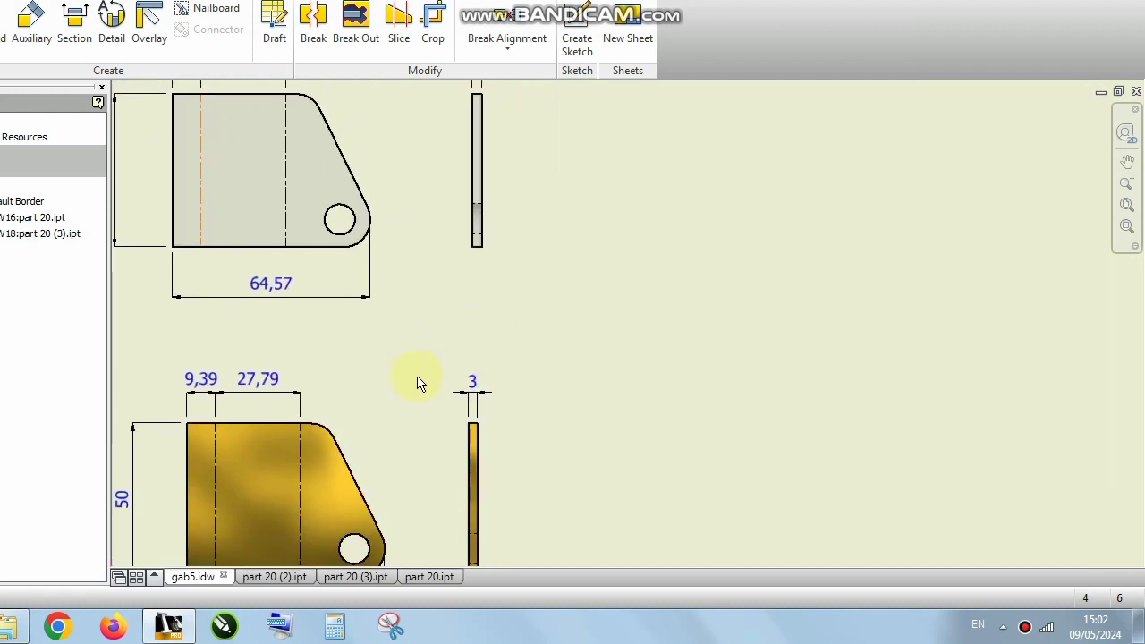
{"action": "scroll", "coordinate": [473, 387], "scroll_direction": "up", "scroll_amount": 5}
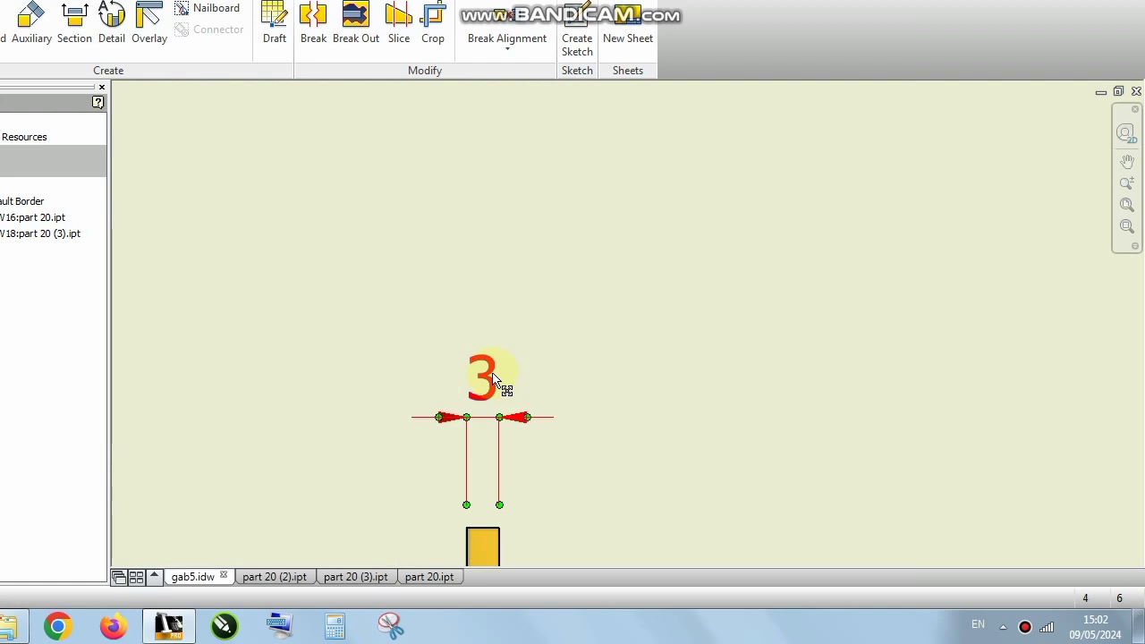
{"action": "scroll", "coordinate": [512, 340], "scroll_direction": "down", "scroll_amount": 3}
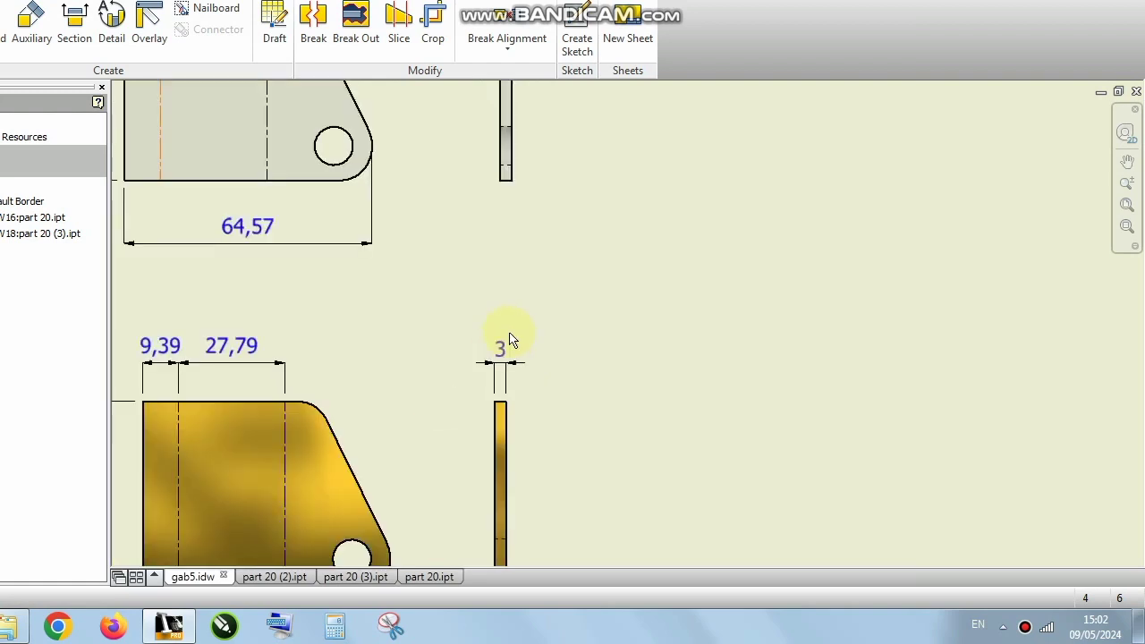
{"action": "scroll", "coordinate": [512, 340], "scroll_direction": "down", "scroll_amount": 3}
{"action": "middle_click_drag", "start_coordinate": [522, 322], "coordinate": [526, 344]}
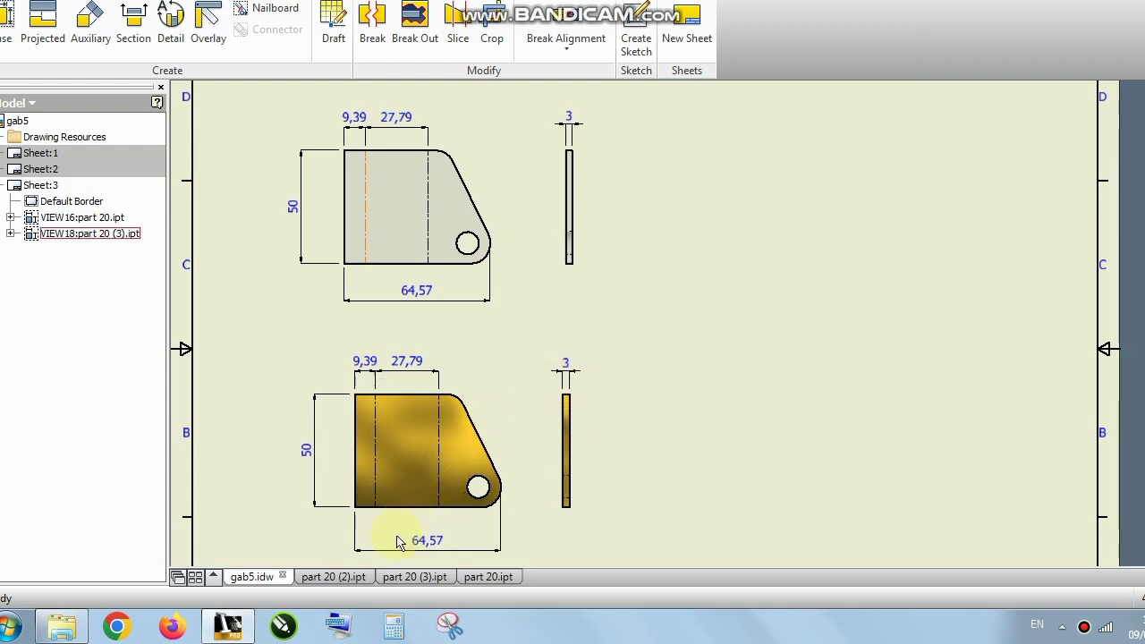
{"action": "scroll", "coordinate": [475, 405], "scroll_direction": "up", "scroll_amount": 3}
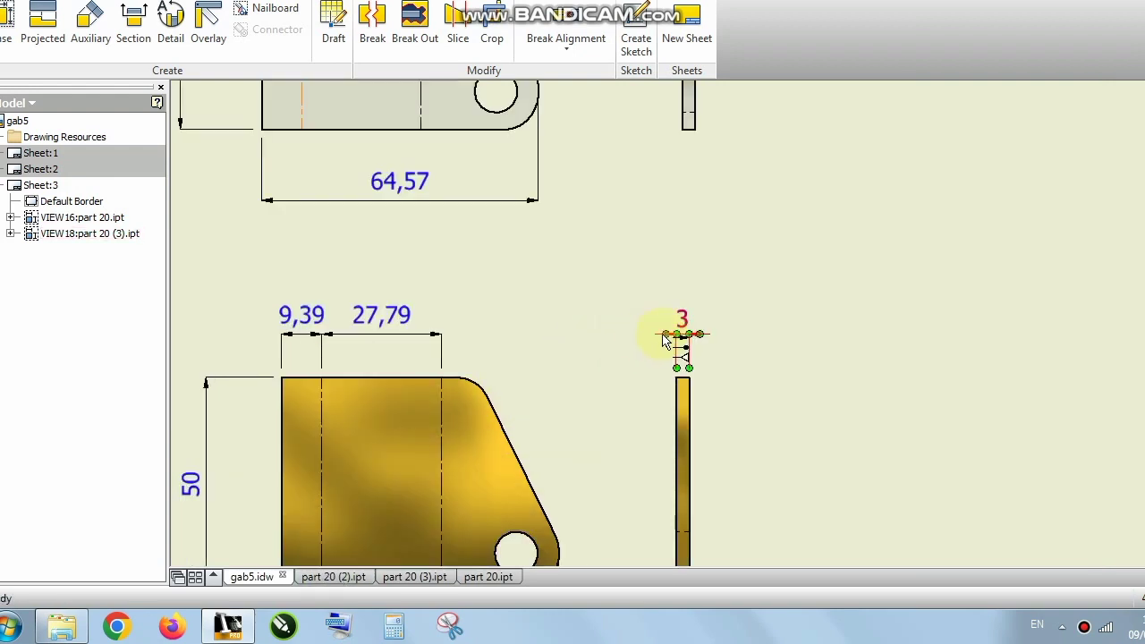
- Switch to part 20 (3) and set its sheet metal thickness to 5 mm in the sheet metal defaults
{"action": "left_click", "coordinate": [330, 577]}
{"action": "left_click", "coordinate": [411, 577]}
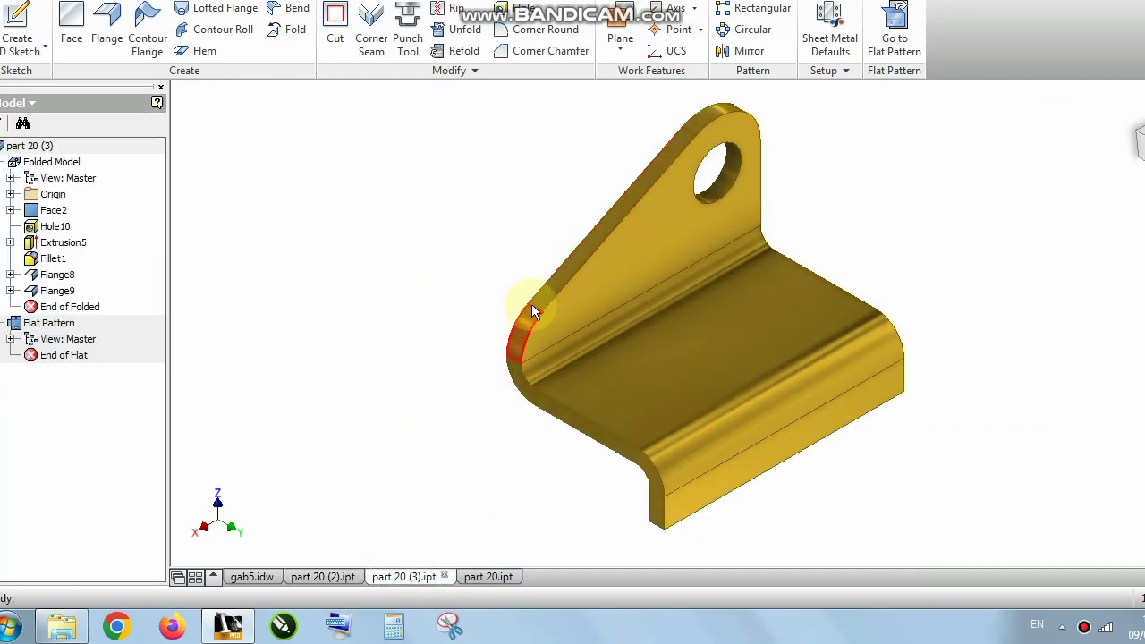
{"action": "scroll", "coordinate": [438, 209], "scroll_direction": "down", "scroll_amount": 3}
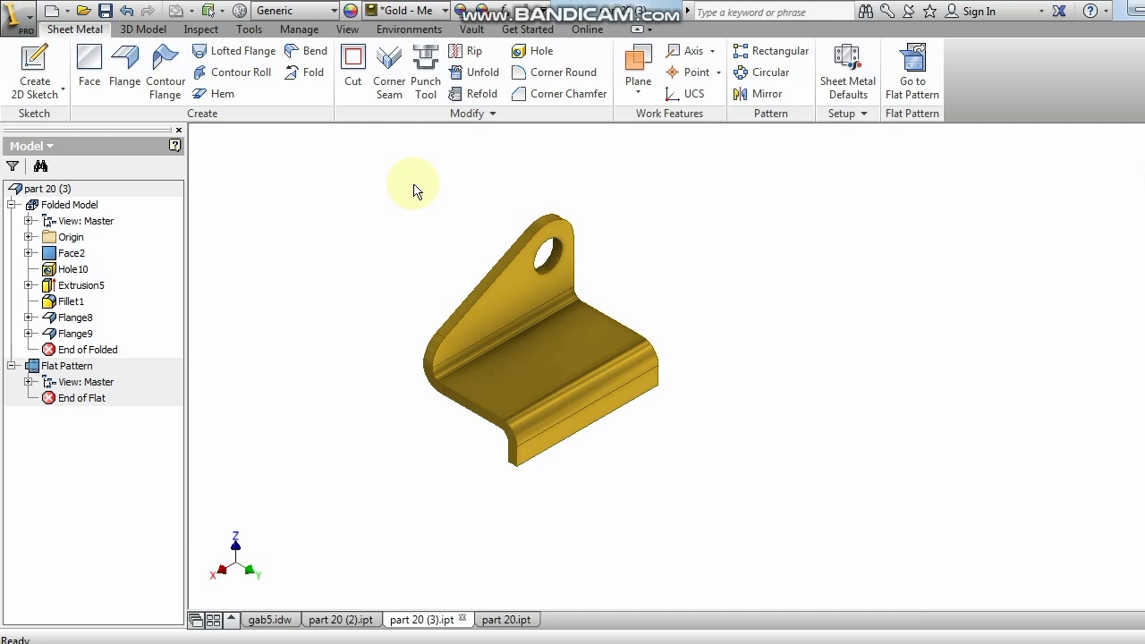
{"action": "left_click", "coordinate": [856, 85]}
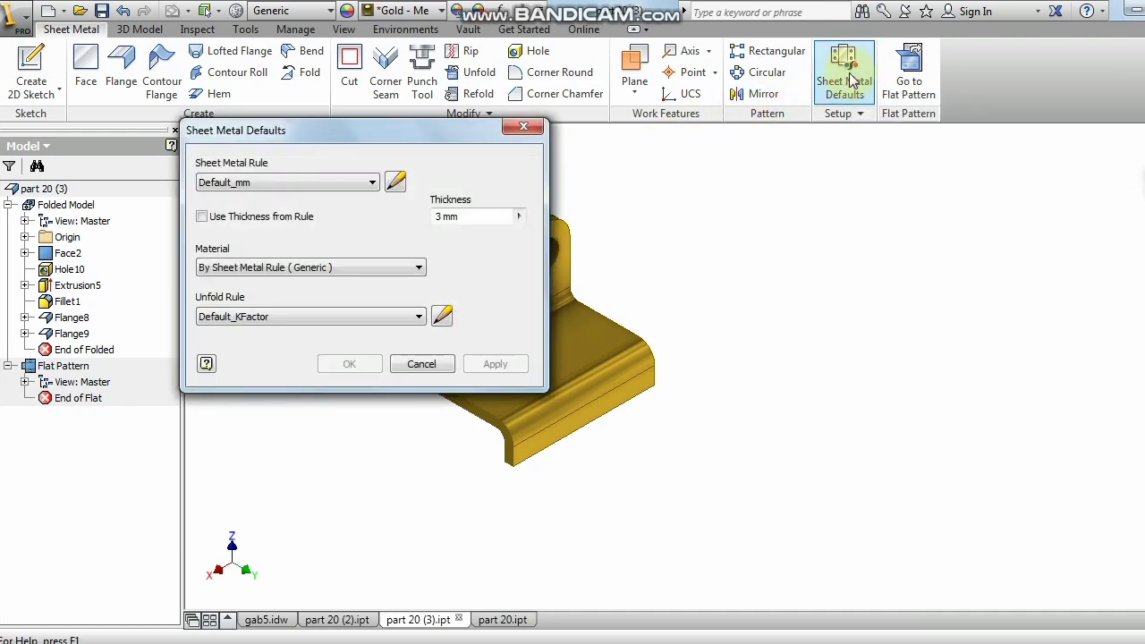
{"action": "double_click", "coordinate": [439, 222]}
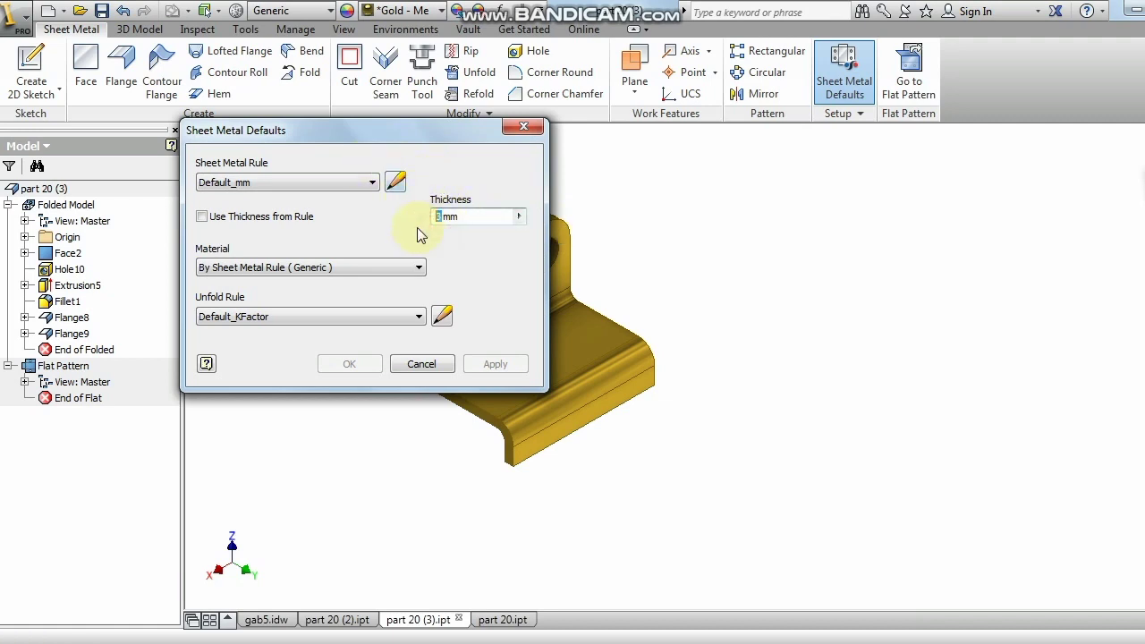
{"action": "type", "text": "5"}
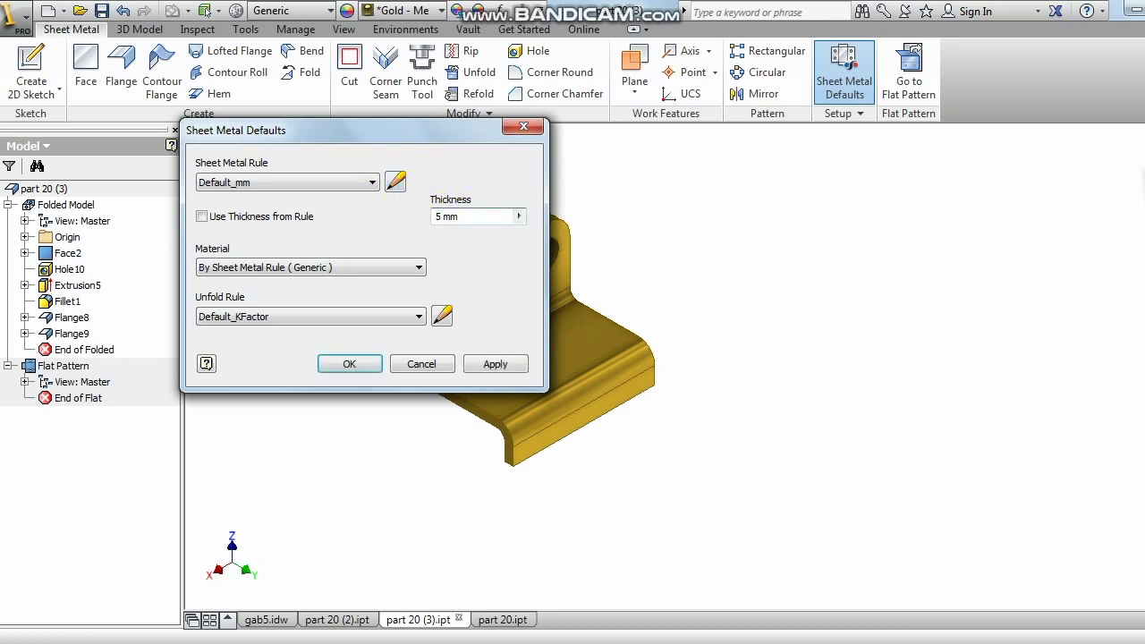
{"action": "left_click", "coordinate": [361, 365]}
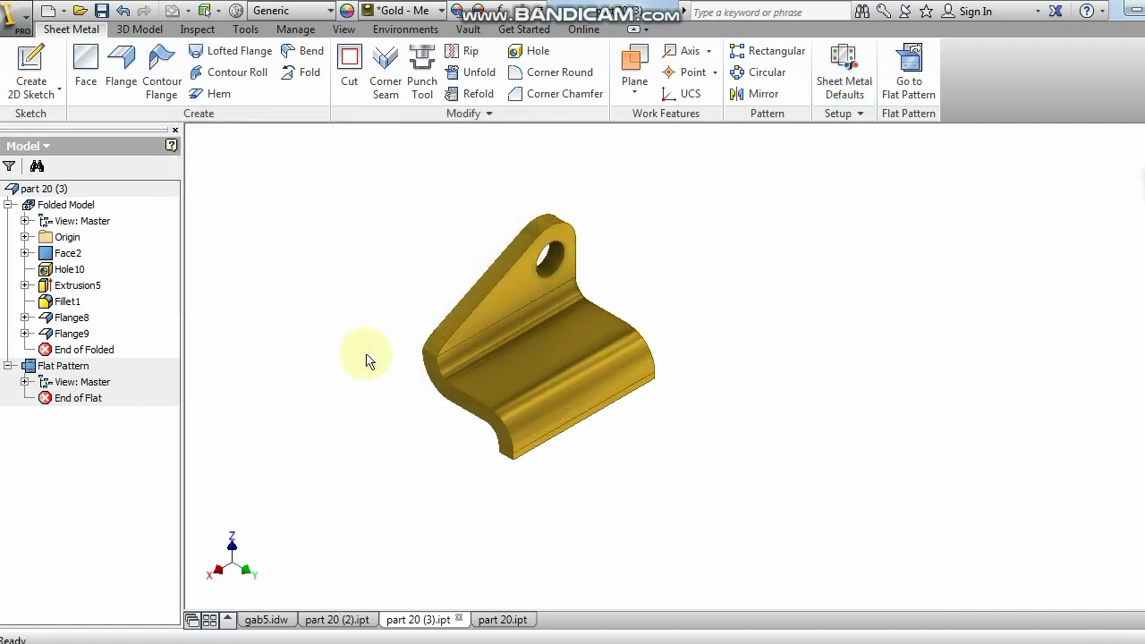
{"action": "scroll", "coordinate": [450, 360], "scroll_direction": "up", "scroll_amount": 5}
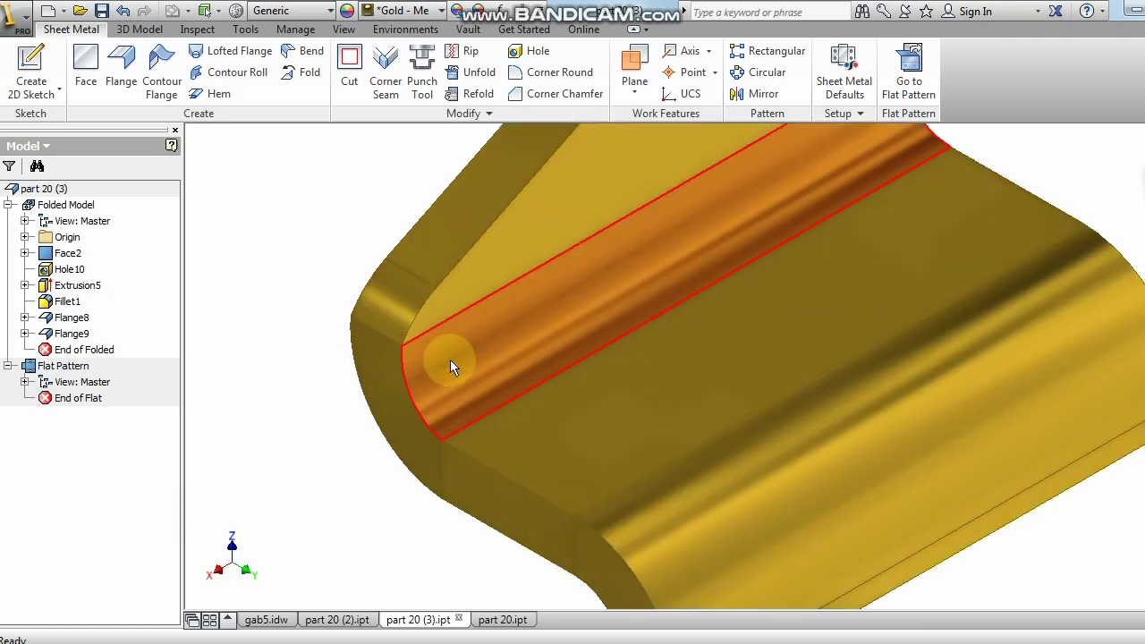
{"action": "scroll", "coordinate": [385, 337], "scroll_direction": "down", "scroll_amount": 5}
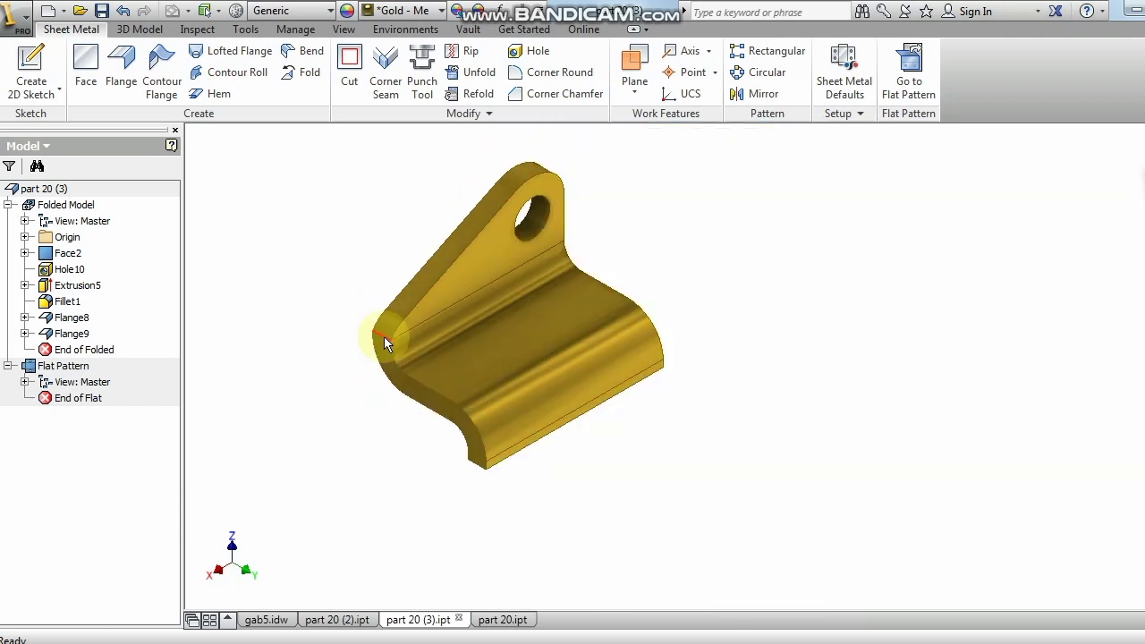
{"action": "scroll", "coordinate": [388, 340], "scroll_direction": "up", "scroll_amount": 4}
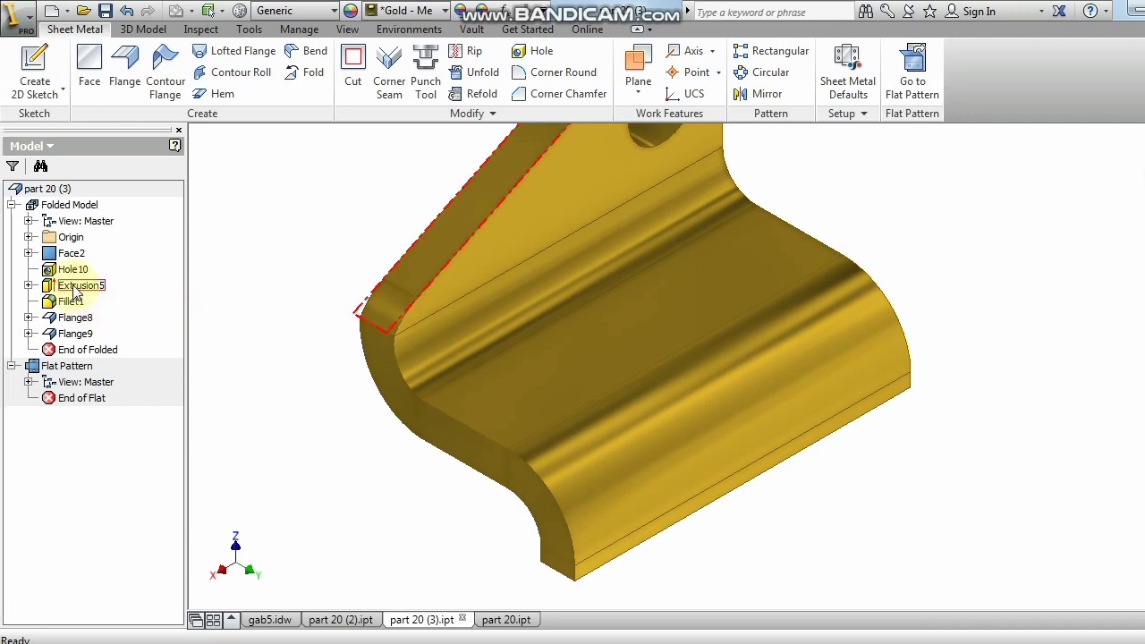
{"action": "scroll", "coordinate": [421, 331], "scroll_direction": "down", "scroll_amount": 3}
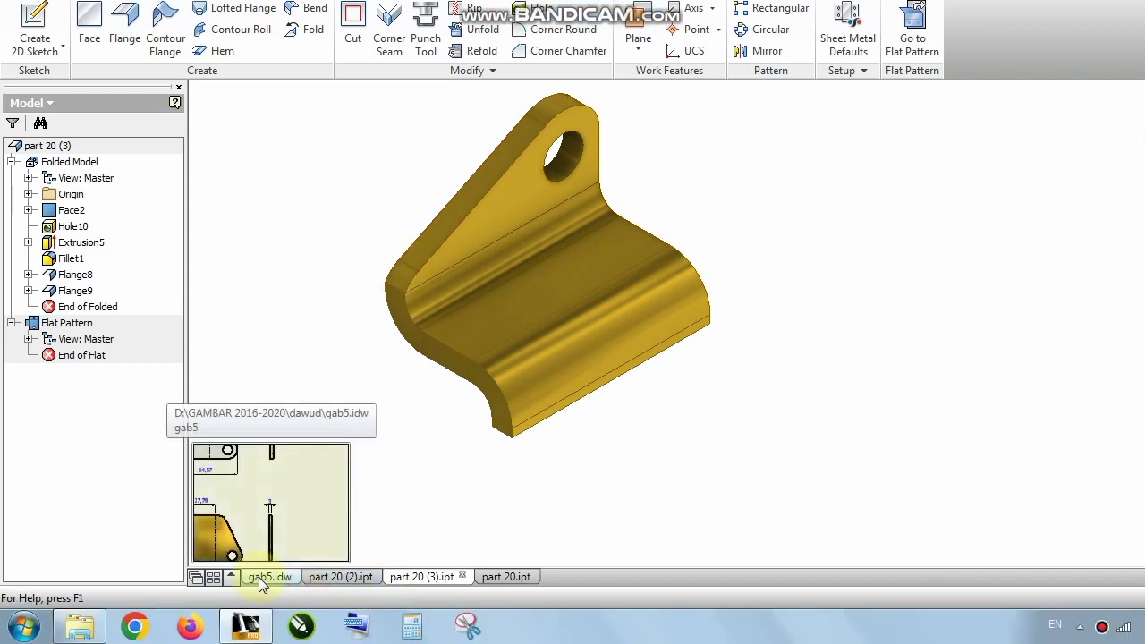
- In the gab5 drawing, reattach the thickness dimension above the gold side view to the outer corners of the thickened sheet
{"action": "left_click", "coordinate": [258, 577]}
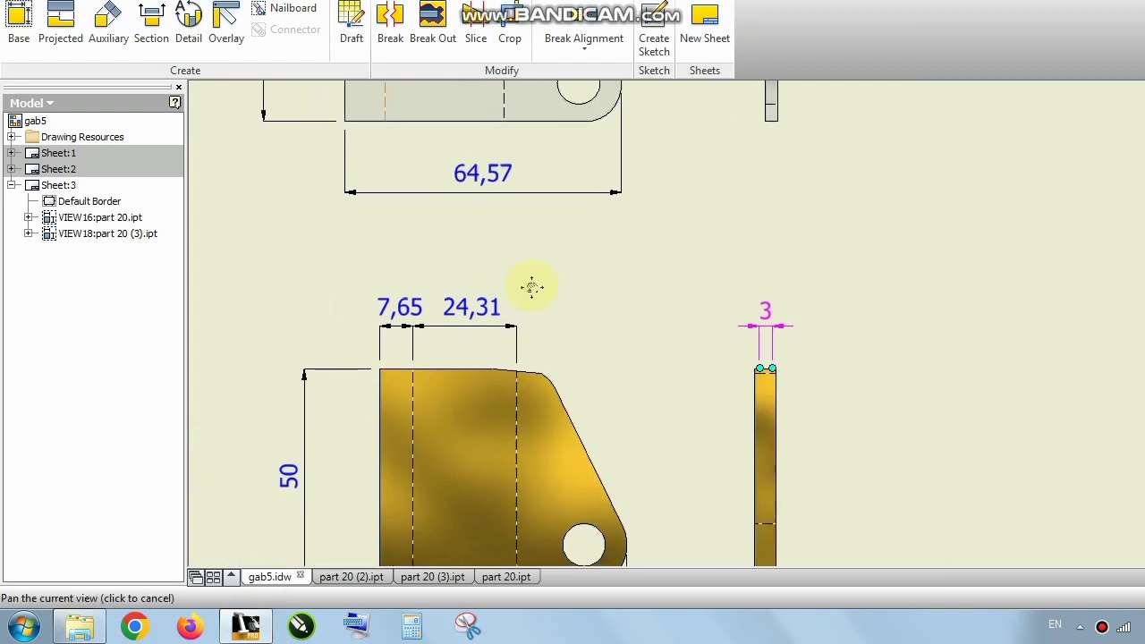
{"action": "scroll", "coordinate": [765, 352], "scroll_direction": "up", "scroll_amount": 4}
{"action": "left_click", "coordinate": [759, 275]}
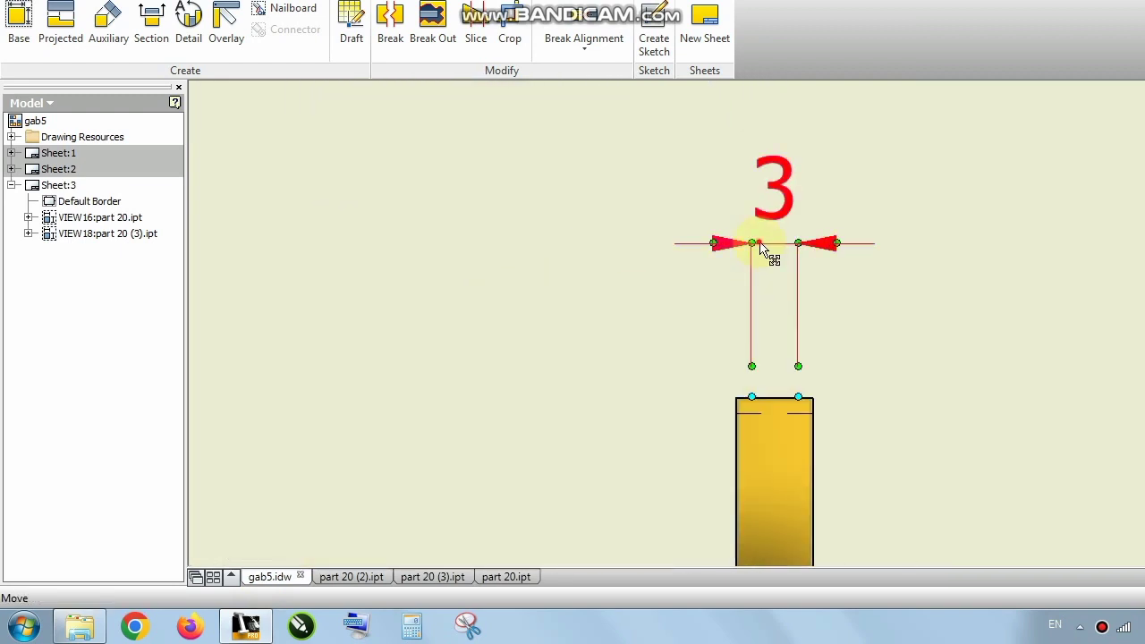
{"action": "scroll", "coordinate": [765, 259], "scroll_direction": "down", "scroll_amount": 4}
{"action": "scroll", "coordinate": [771, 282], "scroll_direction": "up", "scroll_amount": 3}
{"action": "scroll", "coordinate": [774, 289], "scroll_direction": "up", "scroll_amount": 2}
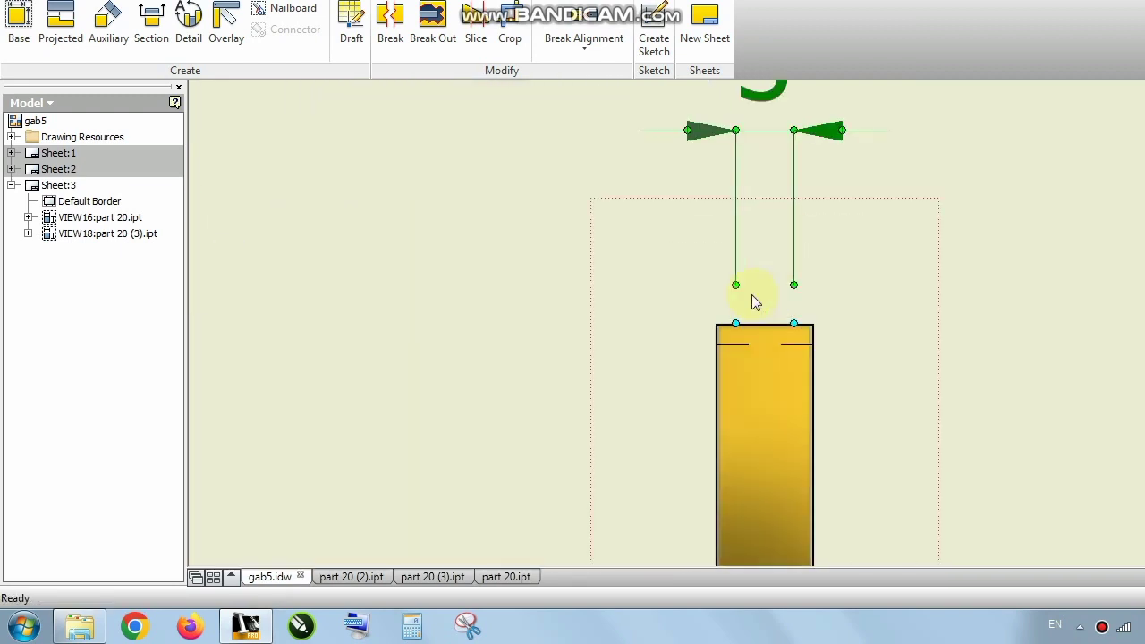
{"action": "left_click_drag", "start_coordinate": [735, 285], "coordinate": [717, 324]}
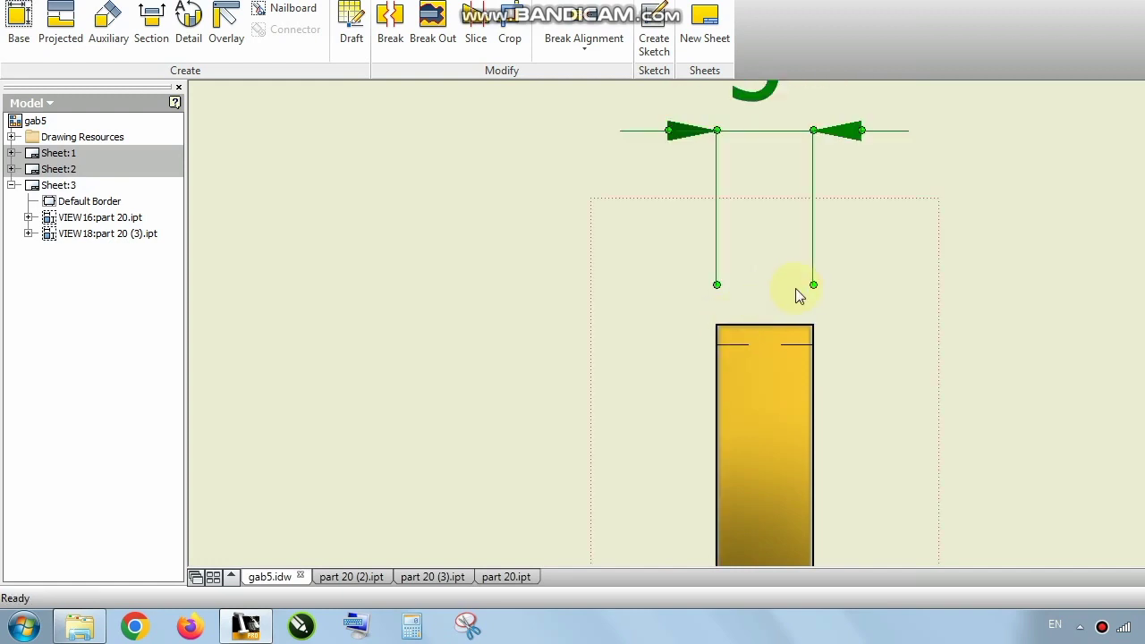
{"action": "scroll", "coordinate": [802, 324], "scroll_direction": "down", "scroll_amount": 5}
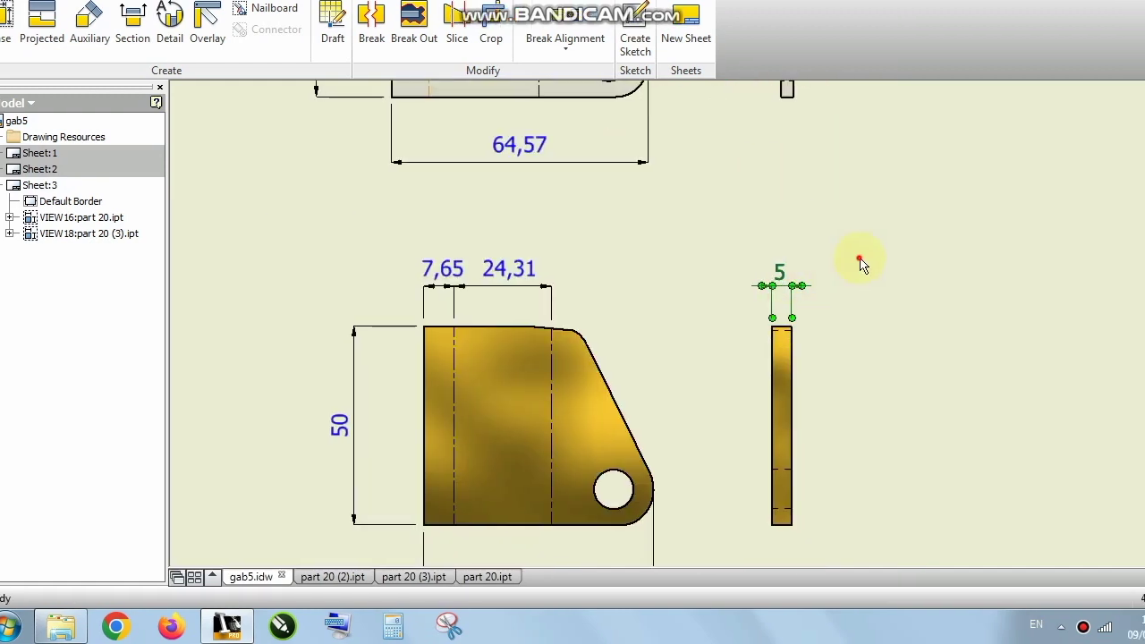
{"action": "left_click", "coordinate": [860, 263]}
- Compare the bend-line distances, overall lengths and thickness dimensions of the grey and gold flat patterns
{"action": "scroll", "coordinate": [484, 286], "scroll_direction": "up", "scroll_amount": 1}
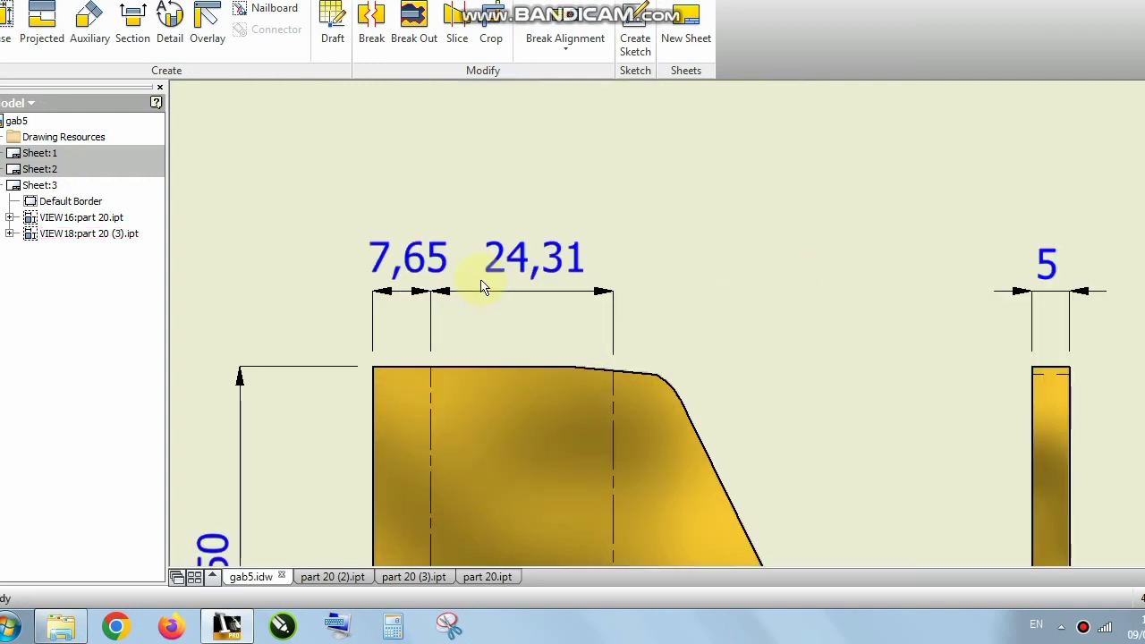
{"action": "scroll", "coordinate": [486, 288], "scroll_direction": "down", "scroll_amount": 4}
{"action": "scroll", "coordinate": [479, 317], "scroll_direction": "up", "scroll_amount": 1}
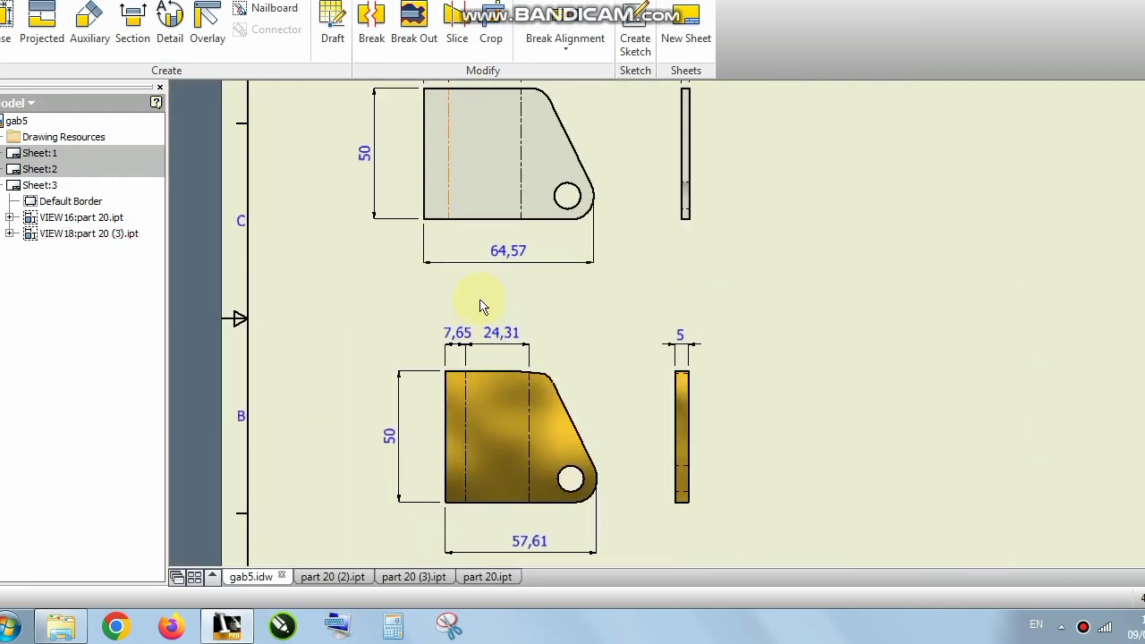
{"action": "mouse_move", "coordinate": [480, 307]}
{"action": "middle_mouse_down"}
{"action": "mouse_move", "coordinate": [474, 357]}
{"action": "mouse_move", "coordinate": [468, 268]}
{"action": "mouse_move", "coordinate": [454, 291]}
{"action": "mouse_move", "coordinate": [503, 313]}
{"action": "middle_mouse_up"}
{"action": "scroll", "coordinate": [506, 248], "scroll_direction": "up", "scroll_amount": 2}
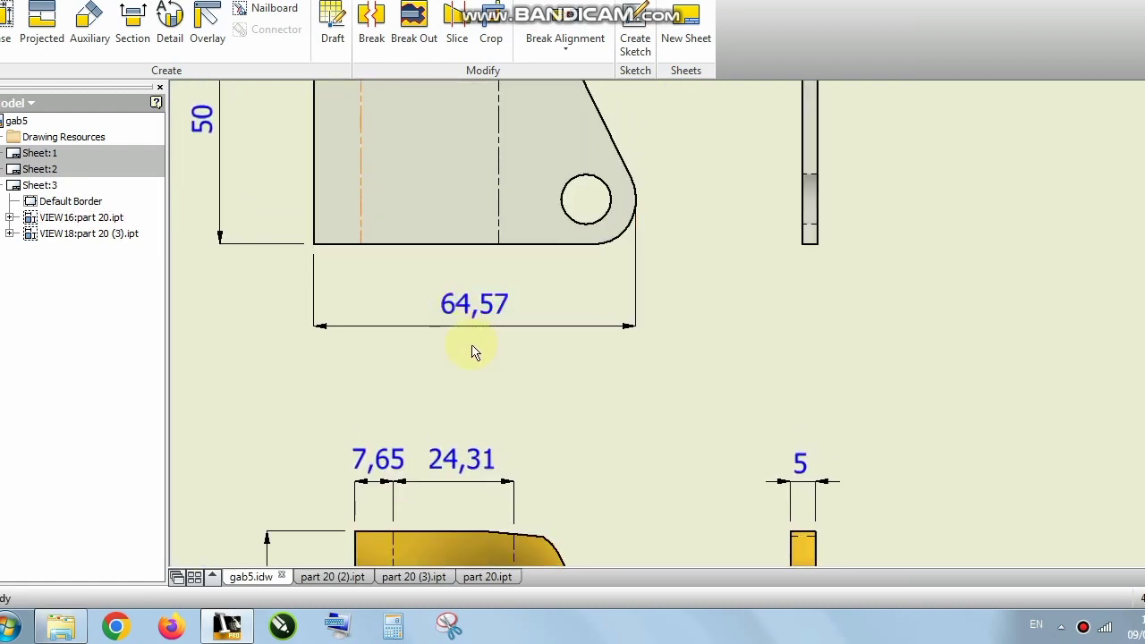
{"action": "scroll", "coordinate": [473, 350], "scroll_direction": "down", "scroll_amount": 5}
{"action": "scroll", "coordinate": [473, 361], "scroll_direction": "up", "scroll_amount": 6}
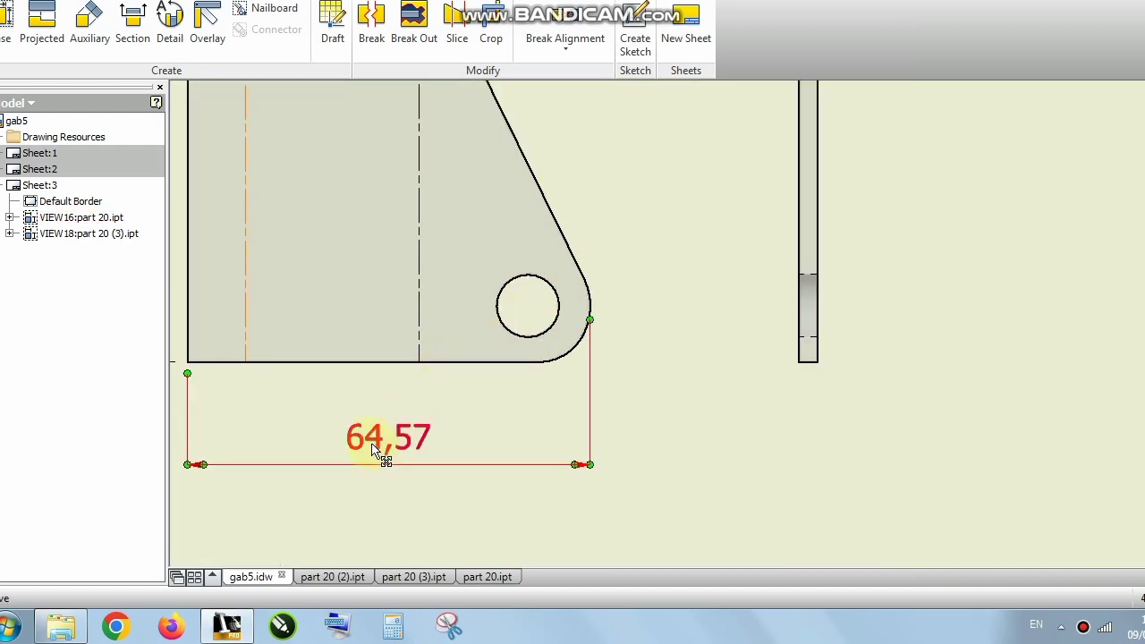
{"action": "scroll", "coordinate": [385, 458], "scroll_direction": "down", "scroll_amount": 4}
{"action": "scroll", "coordinate": [400, 461], "scroll_direction": "up", "scroll_amount": 5}
{"action": "scroll", "coordinate": [400, 460], "scroll_direction": "down", "scroll_amount": 3}
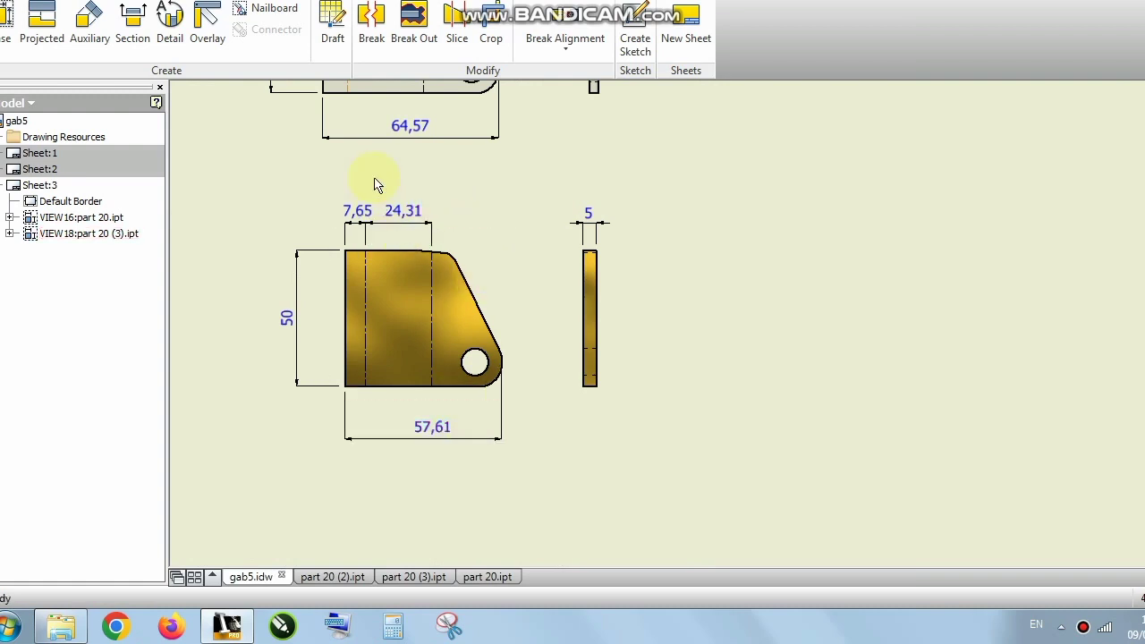
{"action": "scroll", "coordinate": [376, 185], "scroll_direction": "up", "scroll_amount": 3}
{"action": "scroll", "coordinate": [376, 184], "scroll_direction": "down", "scroll_amount": 3}
{"action": "mouse_move", "coordinate": [458, 164]}
{"action": "middle_mouse_down"}
{"action": "mouse_move", "coordinate": [575, 339]}
{"action": "mouse_move", "coordinate": [532, 350]}
{"action": "mouse_move", "coordinate": [516, 367]}
{"action": "middle_mouse_up"}
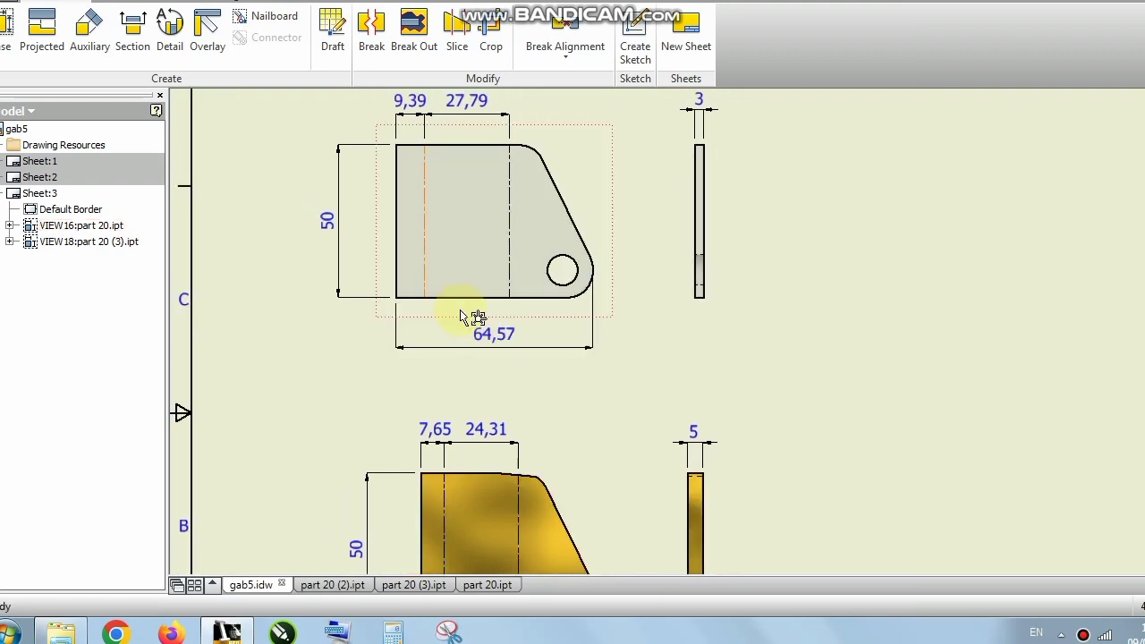
{"action": "mouse_move", "coordinate": [516, 371]}
{"action": "middle_mouse_down"}
{"action": "mouse_move", "coordinate": [453, 225]}
{"action": "mouse_move", "coordinate": [504, 304]}
{"action": "mouse_move", "coordinate": [491, 355]}
{"action": "mouse_move", "coordinate": [501, 406]}
{"action": "middle_mouse_up"}
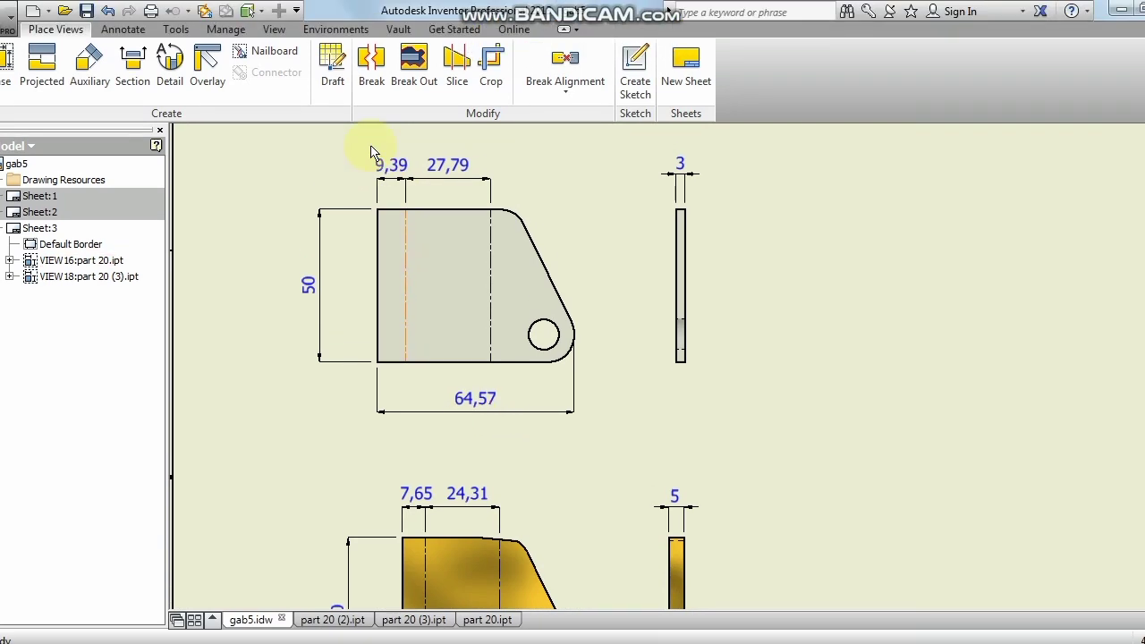
{"action": "scroll", "coordinate": [373, 153], "scroll_direction": "up", "scroll_amount": 3}
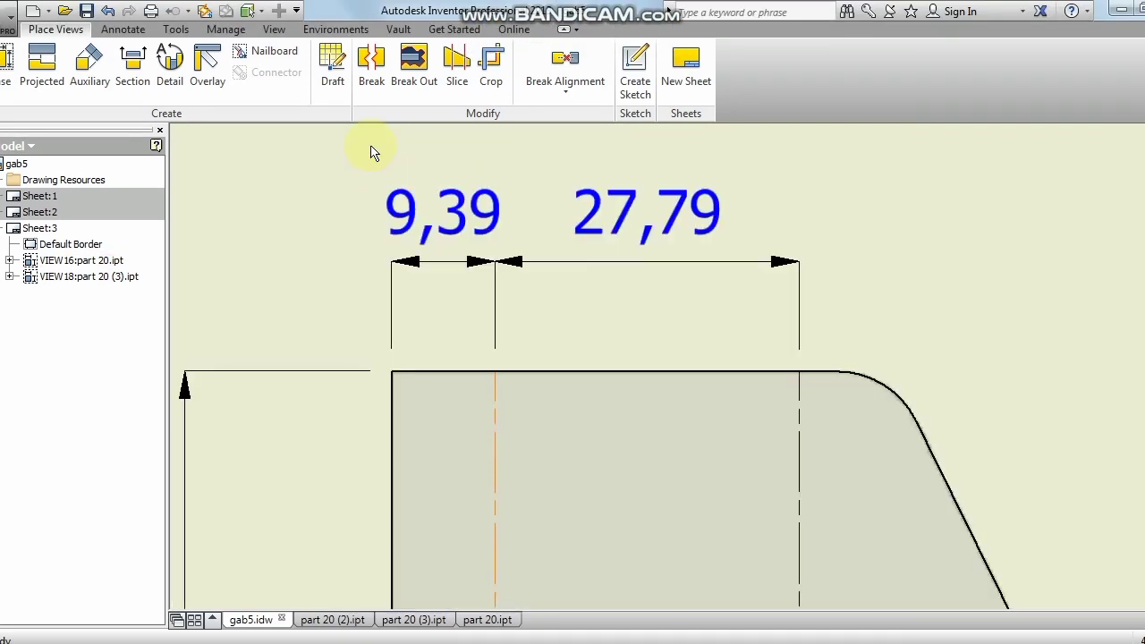
{"action": "scroll", "coordinate": [389, 245], "scroll_direction": "down", "scroll_amount": 1}
{"action": "scroll", "coordinate": [407, 228], "scroll_direction": "down", "scroll_amount": 3}
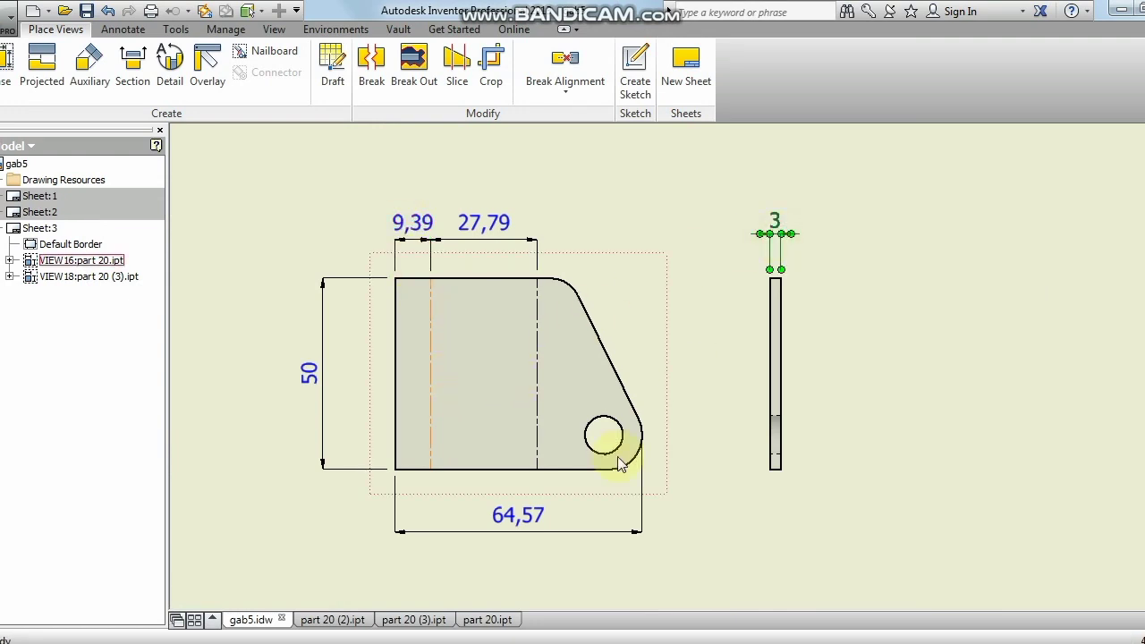
{"action": "middle_click_drag", "start_coordinate": [613, 460], "coordinate": [549, 230]}
{"action": "scroll", "coordinate": [386, 429], "scroll_direction": "up", "scroll_amount": 3}
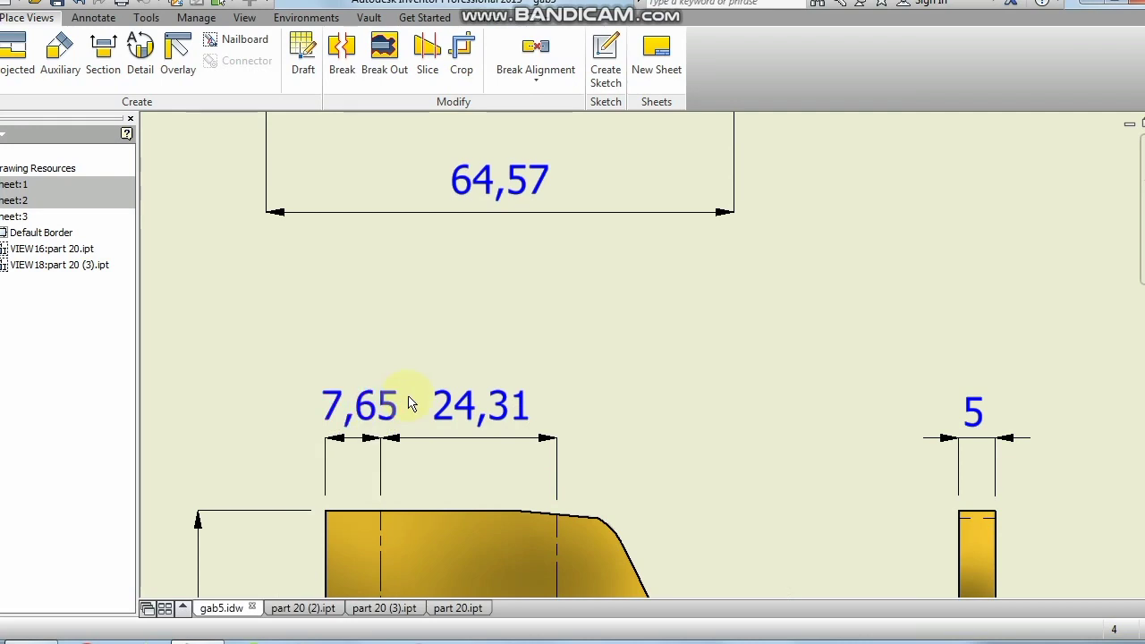
{"action": "scroll", "coordinate": [407, 402], "scroll_direction": "down", "scroll_amount": 3}
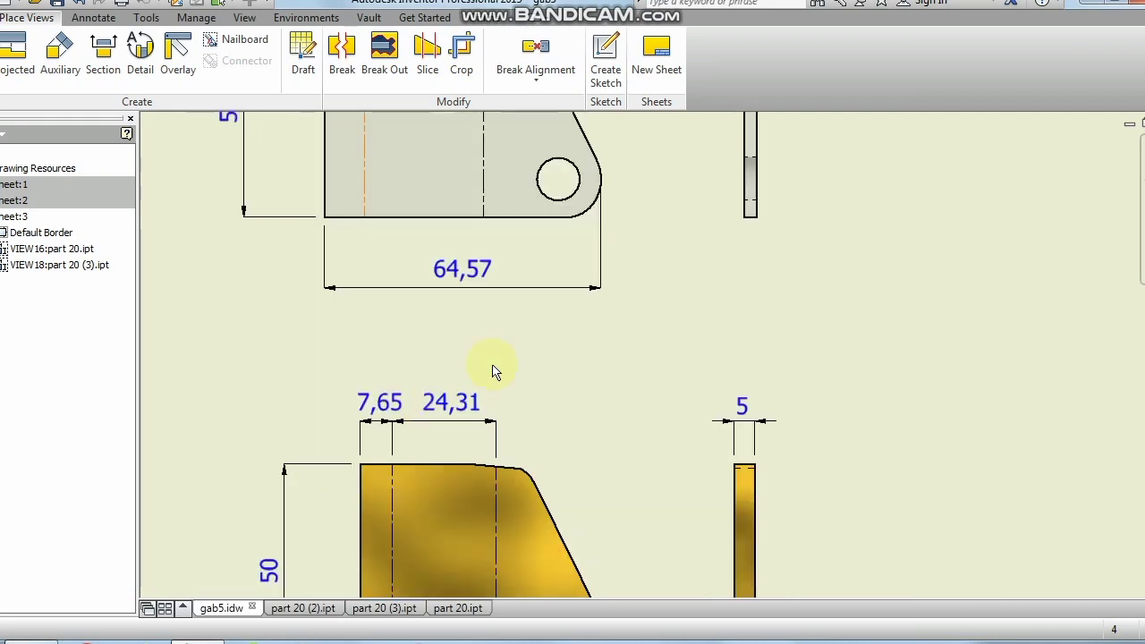
{"action": "mouse_move", "coordinate": [605, 328]}
{"action": "middle_mouse_down"}
{"action": "mouse_move", "coordinate": [555, 422]}
{"action": "mouse_move", "coordinate": [464, 468]}
{"action": "middle_mouse_up"}
{"action": "scroll", "coordinate": [464, 468], "scroll_direction": "down", "scroll_amount": 3}
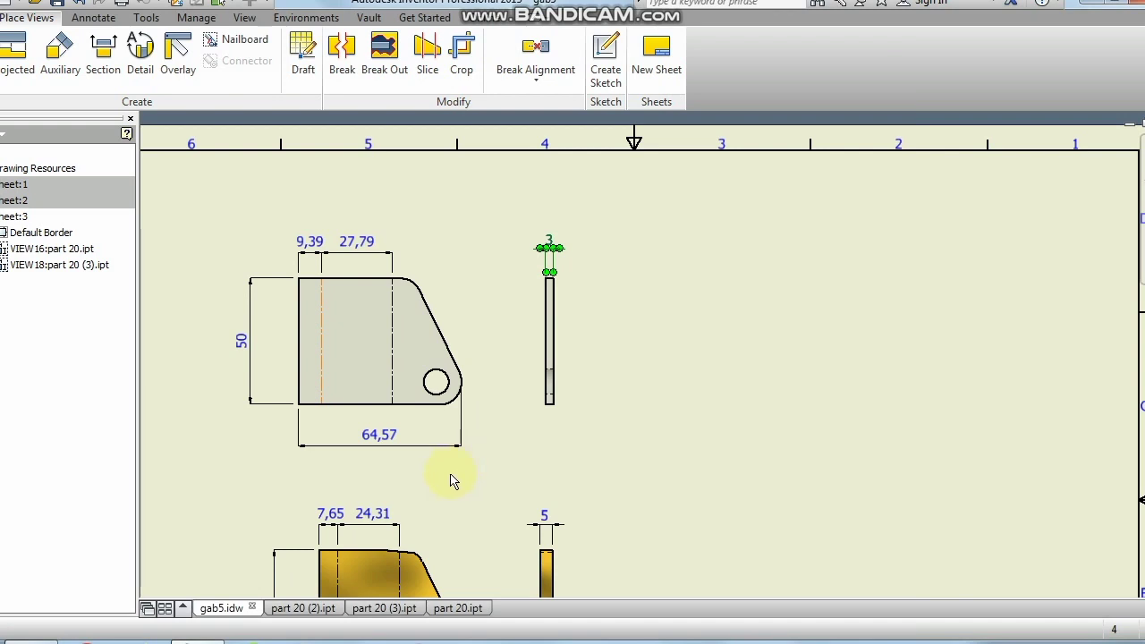
{"action": "middle_click_drag", "start_coordinate": [417, 459], "coordinate": [406, 415]}
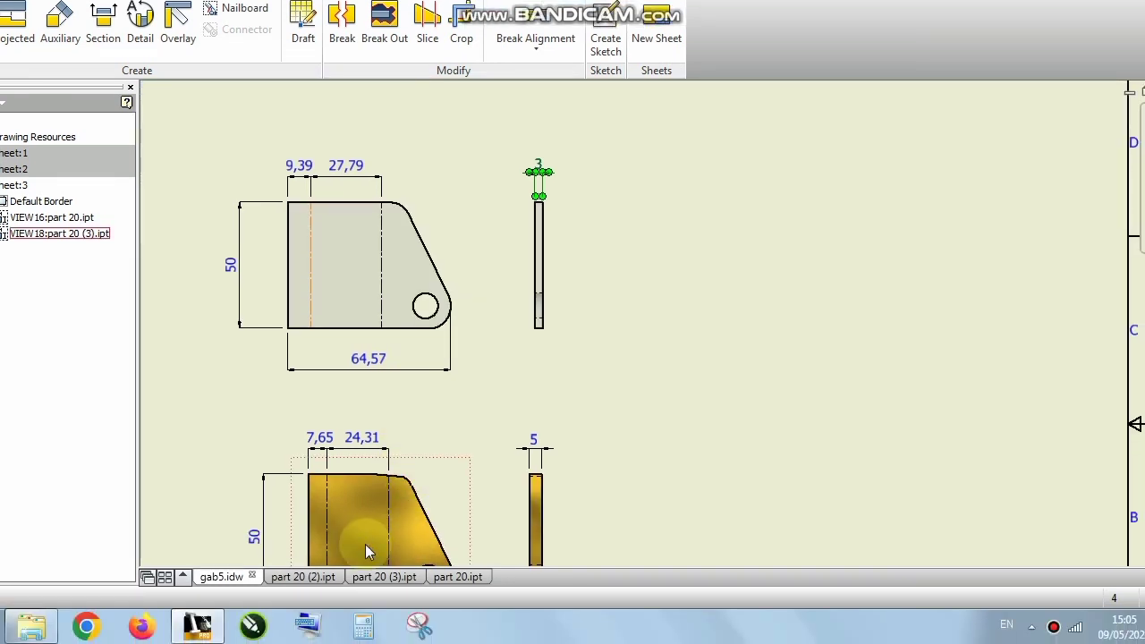
- Compare the folded models of part 20 (2) and part 20 (3), examining their sheet thickness and bends
{"action": "left_click", "coordinate": [308, 579]}
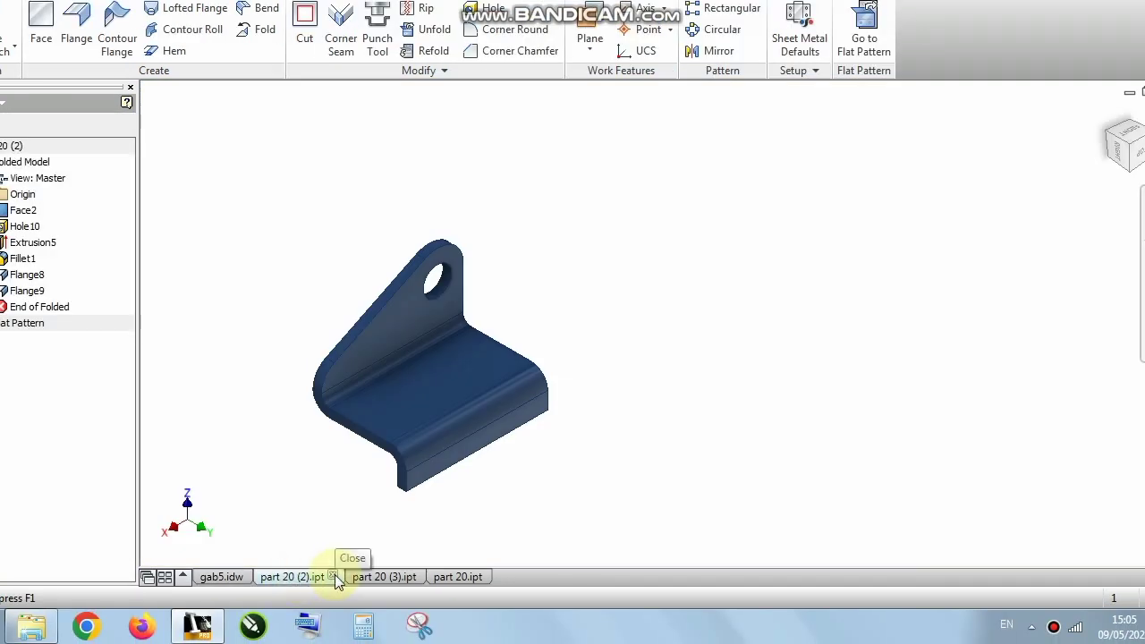
{"action": "left_click", "coordinate": [332, 512]}
{"action": "scroll", "coordinate": [315, 401], "scroll_direction": "up", "scroll_amount": 5}
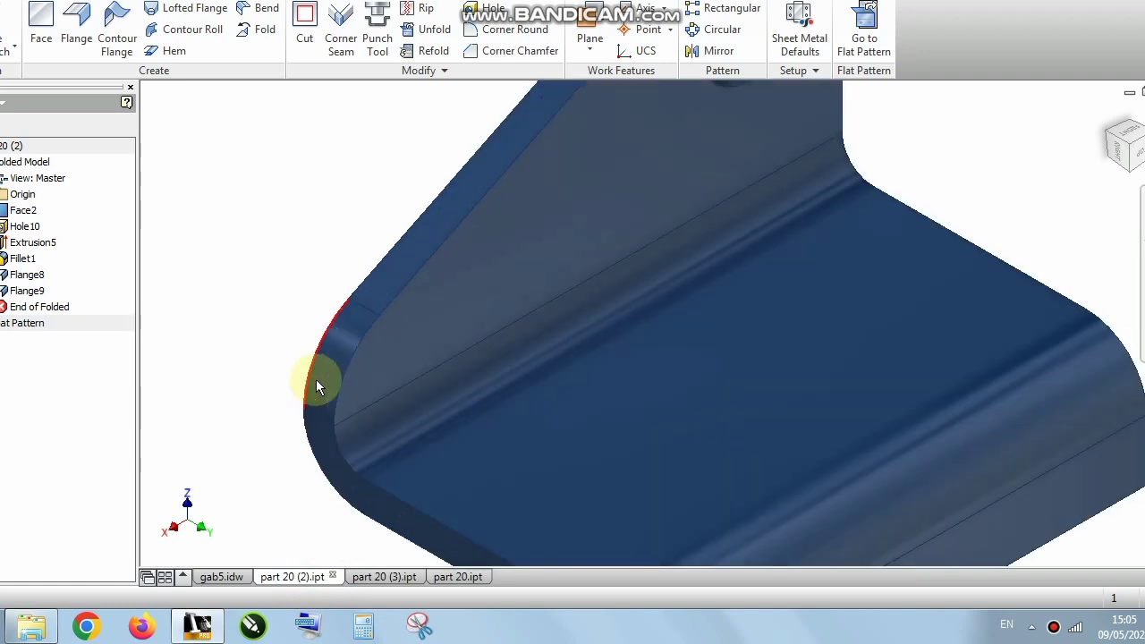
{"action": "scroll", "coordinate": [316, 402], "scroll_direction": "down", "scroll_amount": 4}
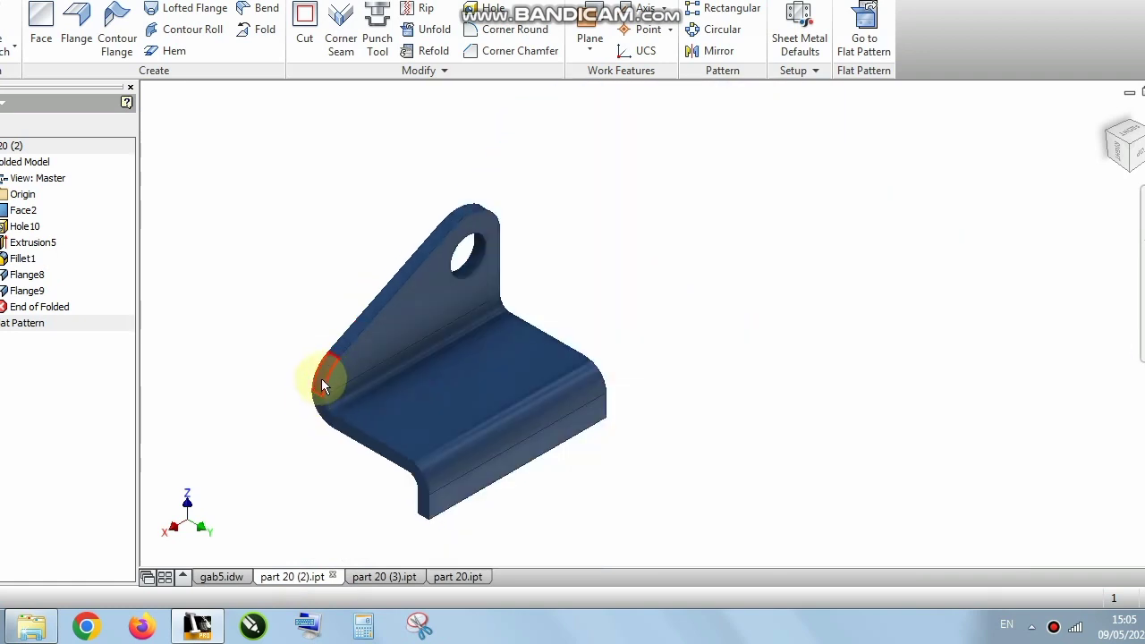
{"action": "scroll", "coordinate": [324, 381], "scroll_direction": "up", "scroll_amount": 2}
{"action": "scroll", "coordinate": [324, 379], "scroll_direction": "down", "scroll_amount": 5}
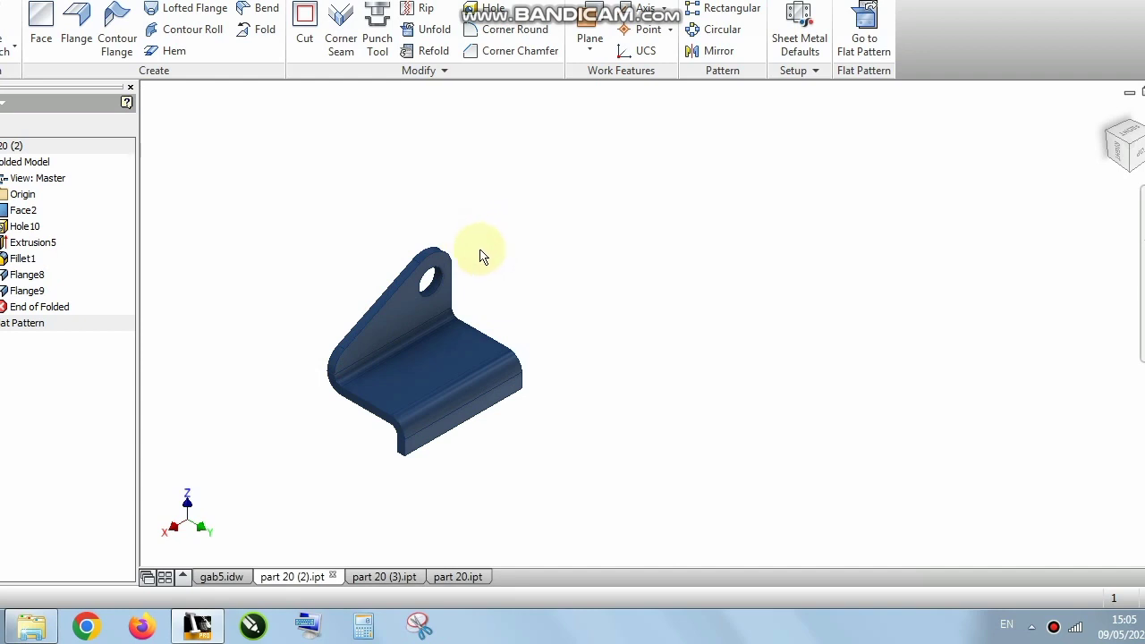
{"action": "scroll", "coordinate": [320, 343], "scroll_direction": "up", "scroll_amount": 3}
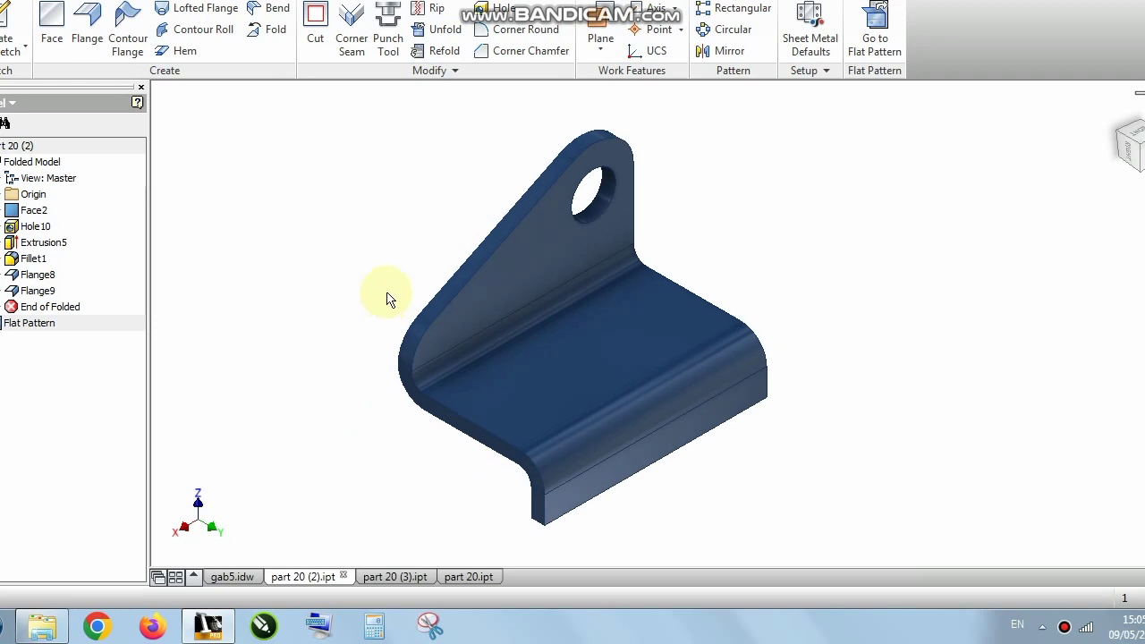
{"action": "left_click", "coordinate": [382, 580]}
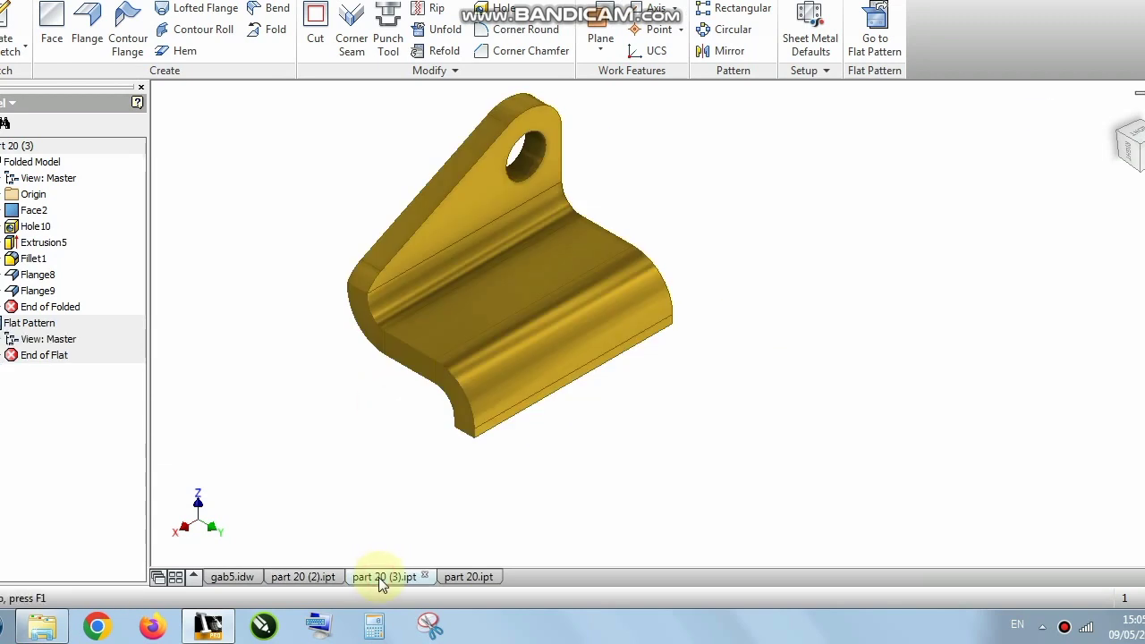
{"action": "left_click", "coordinate": [307, 579]}
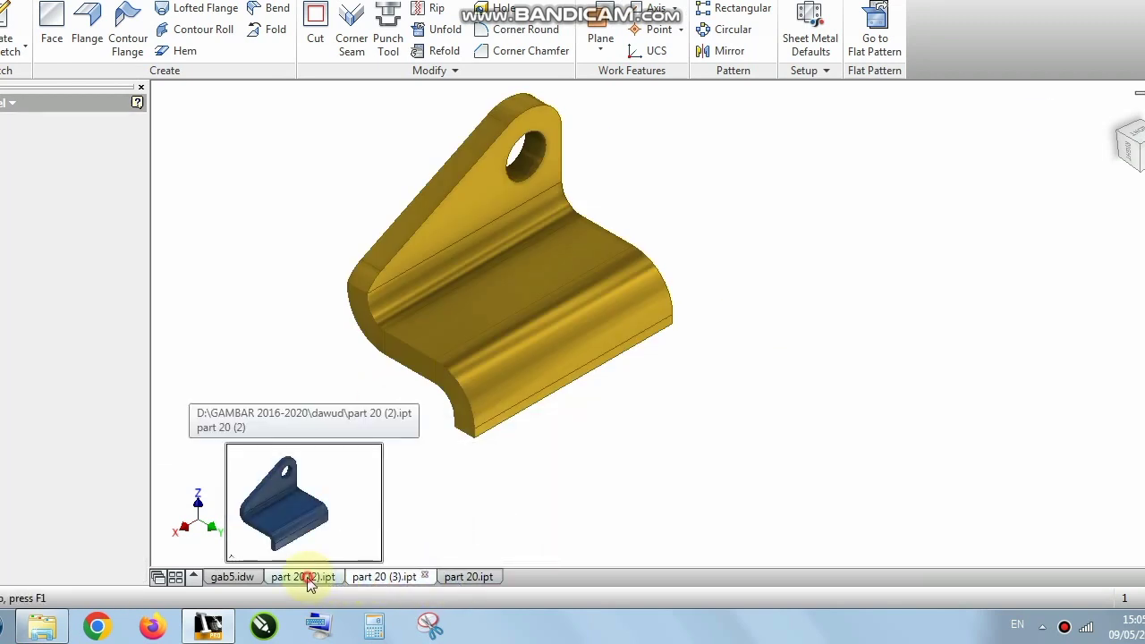
- Switch from part 20 (3) to part 20 and examine the folded grey bracket's sheet thickness and bends
{"action": "left_click", "coordinate": [402, 583]}
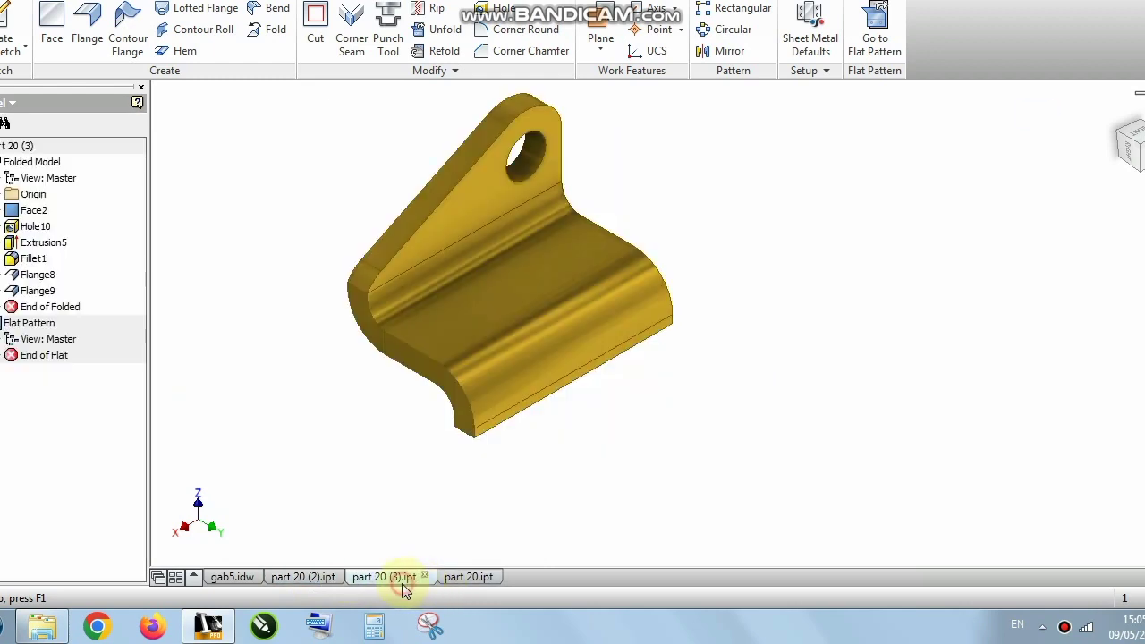
{"action": "left_click", "coordinate": [449, 581]}
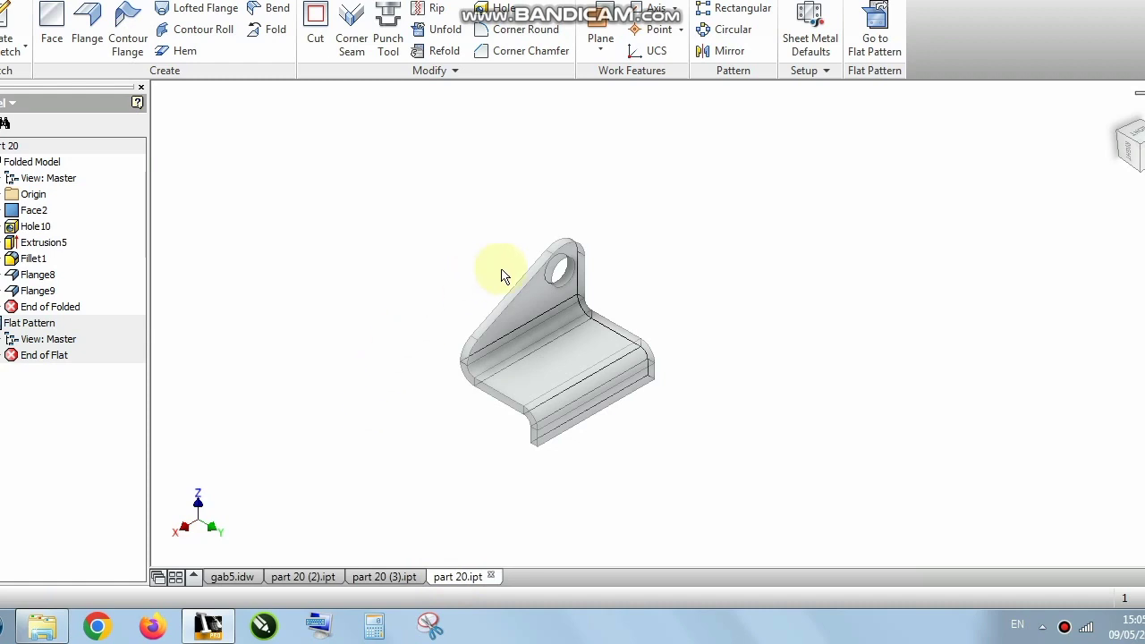
{"action": "scroll", "coordinate": [562, 259], "scroll_direction": "up", "scroll_amount": 3}
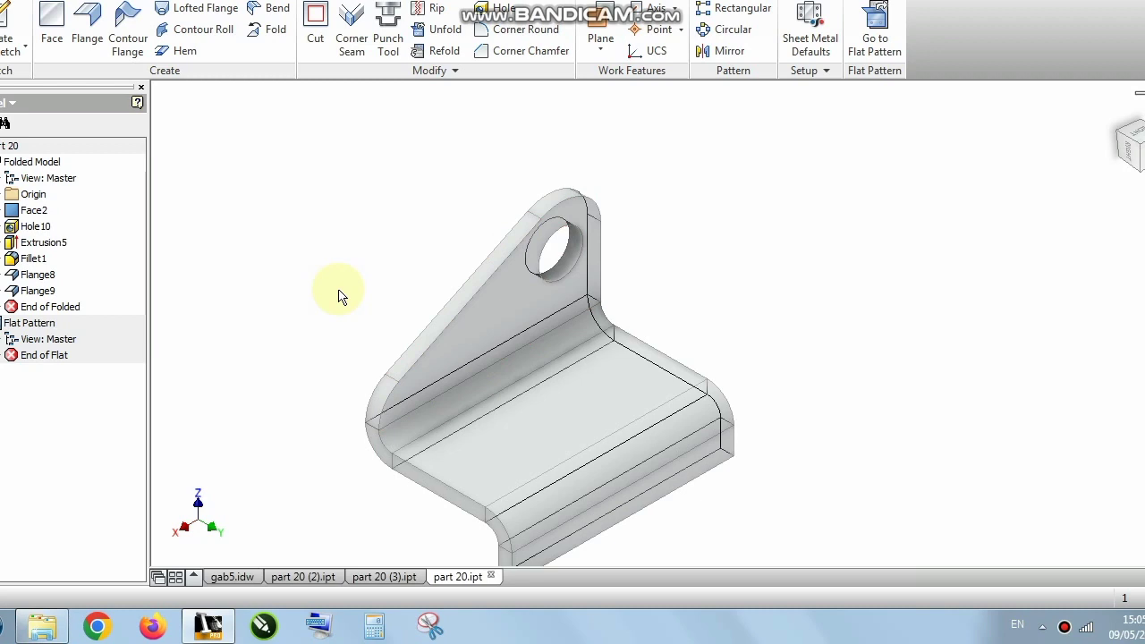
{"action": "scroll", "coordinate": [338, 296], "scroll_direction": "down", "scroll_amount": 2}
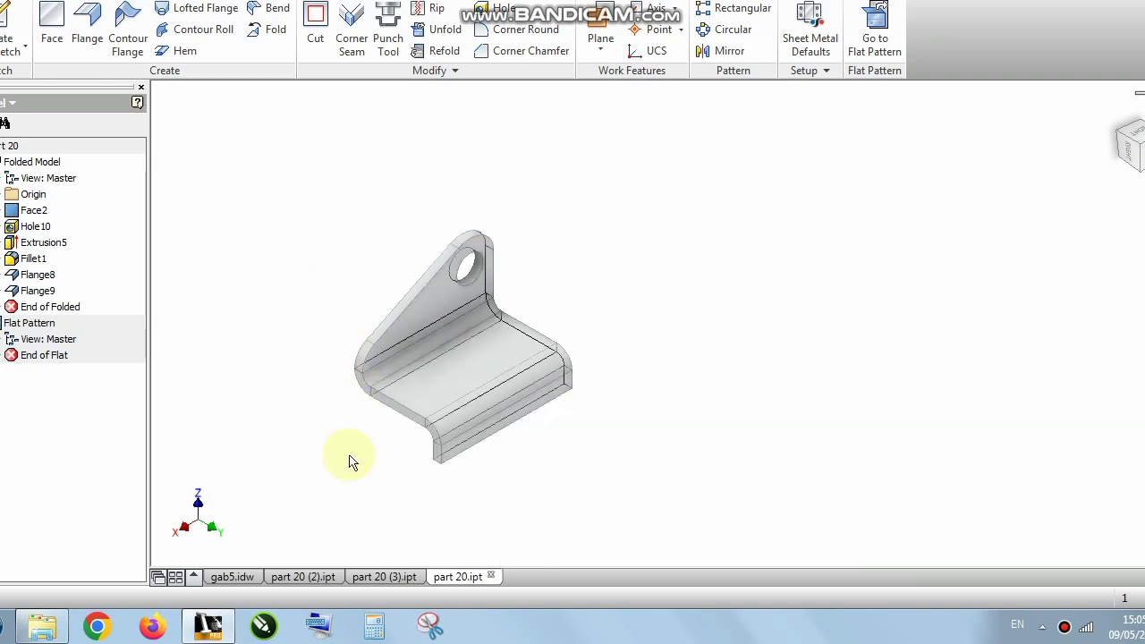
{"action": "scroll", "coordinate": [351, 460], "scroll_direction": "up", "scroll_amount": 2}
{"action": "middle_click_drag", "start_coordinate": [325, 359], "coordinate": [417, 473]}
{"action": "scroll", "coordinate": [420, 479], "scroll_direction": "down", "scroll_amount": 2}
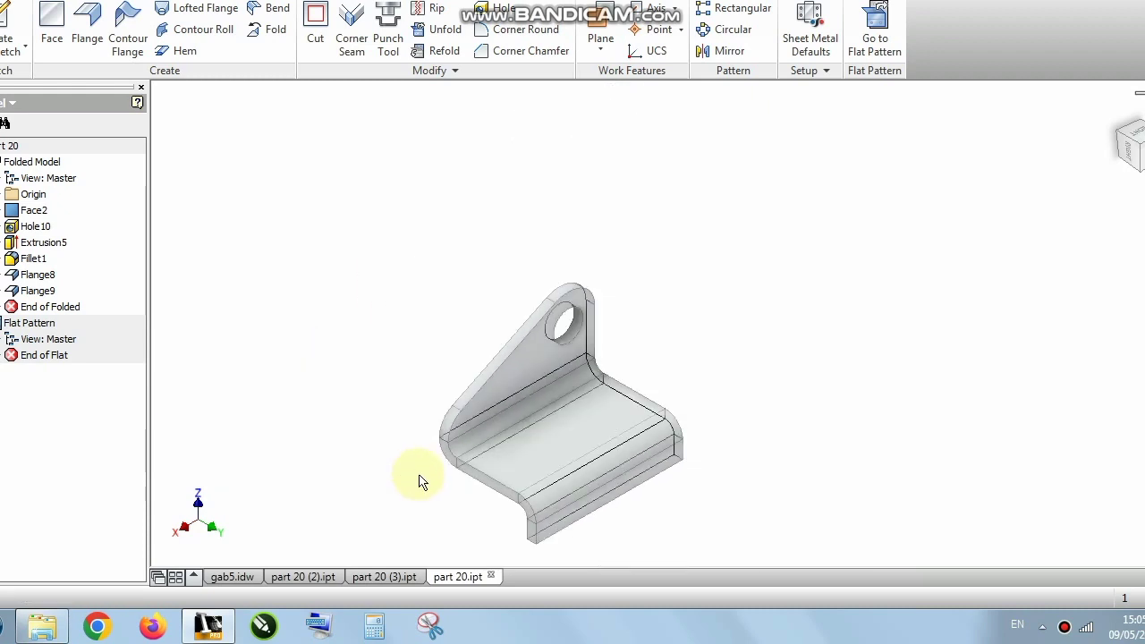
- Return to the gab5 drawing and examine the grey flat pattern's bend-line distances, overall length and thickness dimension
{"action": "left_click", "coordinate": [234, 577]}
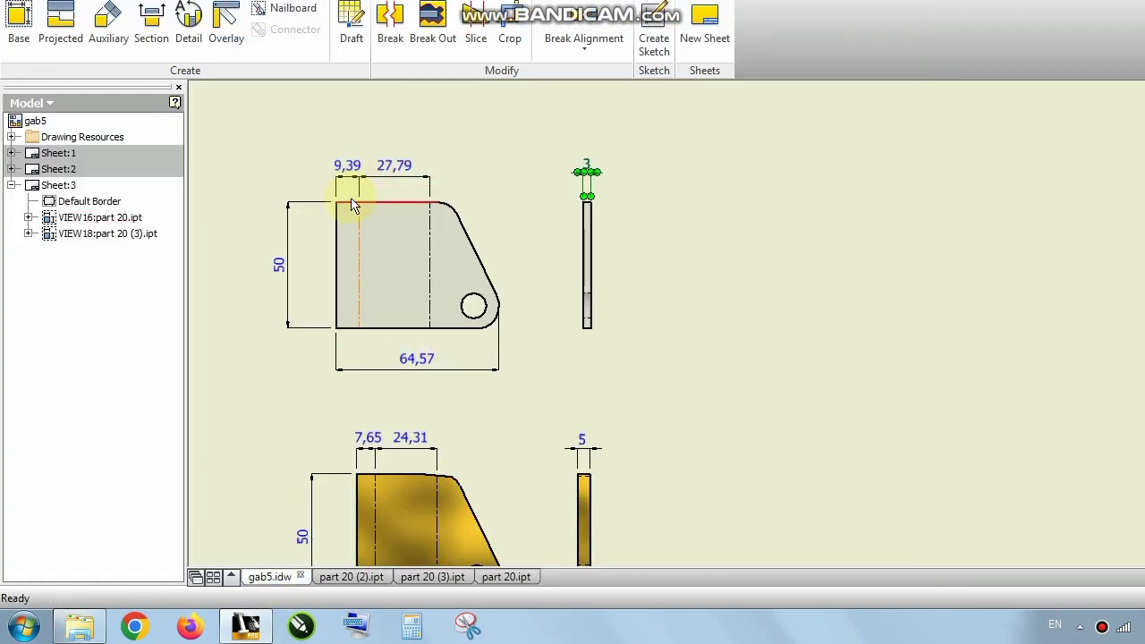
{"action": "scroll", "coordinate": [349, 199], "scroll_direction": "up", "scroll_amount": 2}
{"action": "scroll", "coordinate": [400, 241], "scroll_direction": "down", "scroll_amount": 2}
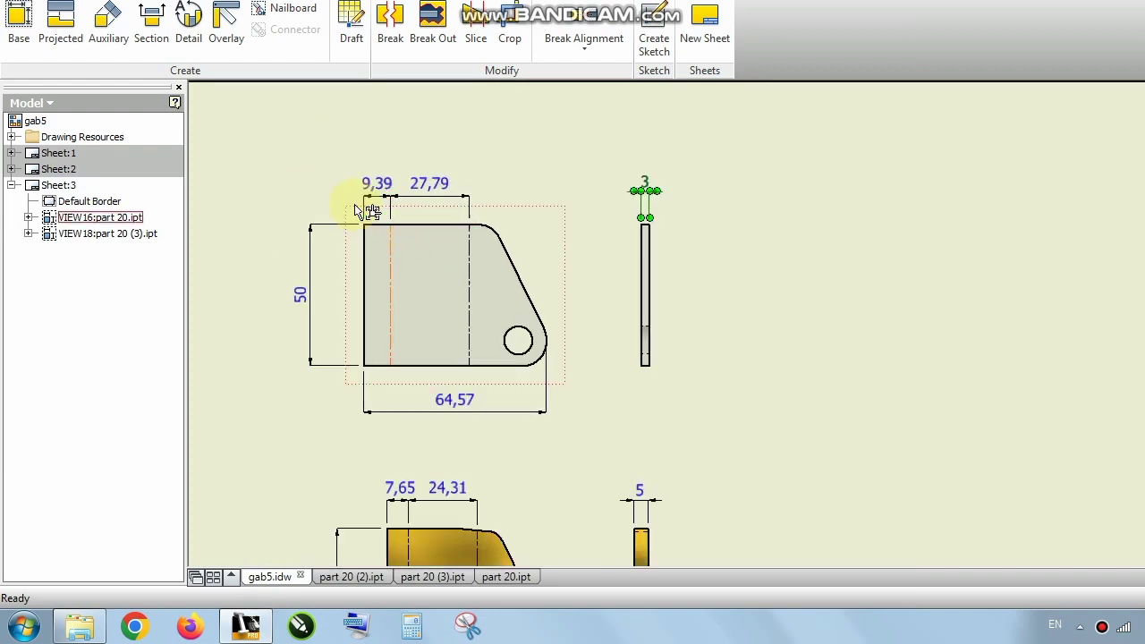
{"action": "scroll", "coordinate": [355, 204], "scroll_direction": "up", "scroll_amount": 2}
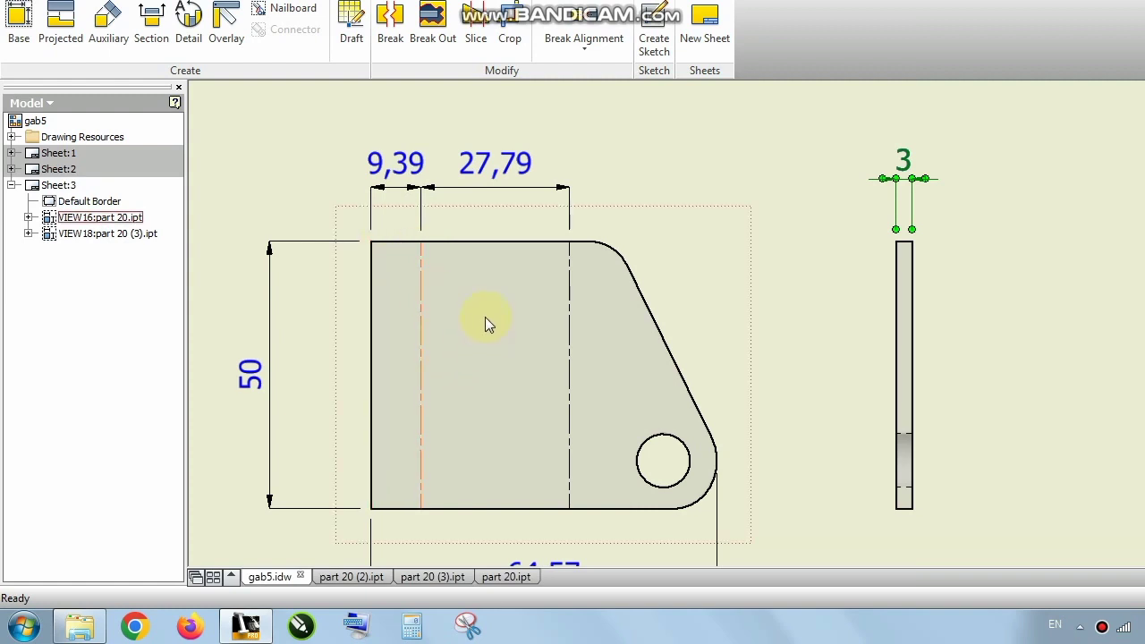
{"action": "scroll", "coordinate": [485, 324], "scroll_direction": "down", "scroll_amount": 2}
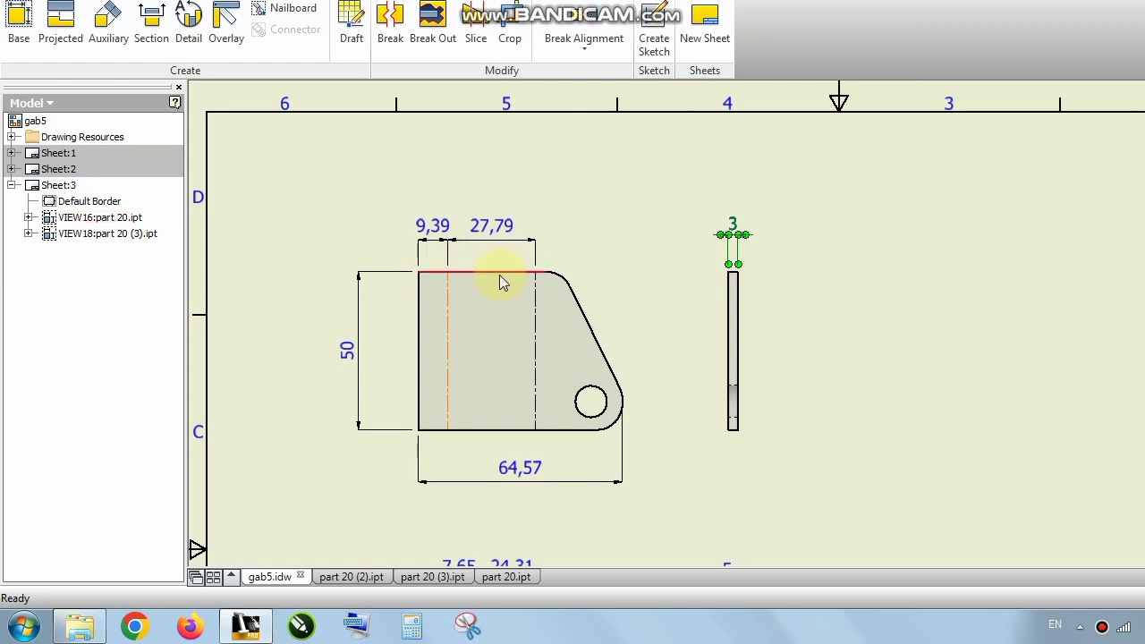
{"action": "middle_click_drag", "start_coordinate": [503, 225], "coordinate": [446, 193]}
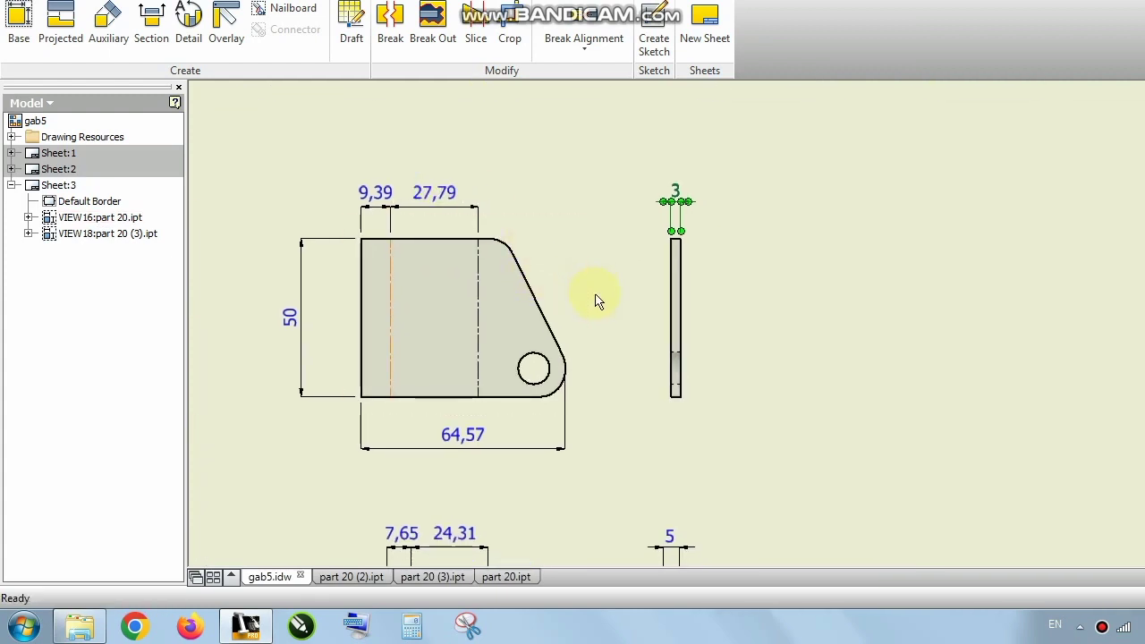
{"action": "mouse_move", "coordinate": [595, 299]}
{"action": "middle_mouse_down"}
{"action": "mouse_move", "coordinate": [564, 233]}
{"action": "mouse_move", "coordinate": [631, 270]}
{"action": "middle_mouse_up"}
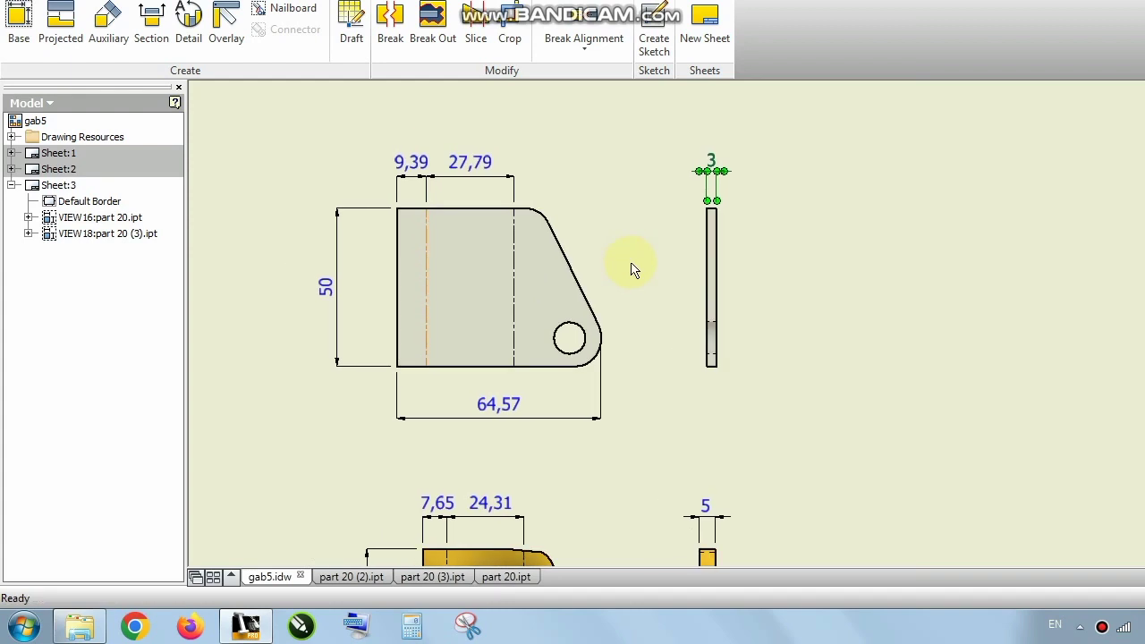
{"action": "scroll", "coordinate": [415, 207], "scroll_direction": "up", "scroll_amount": 3}
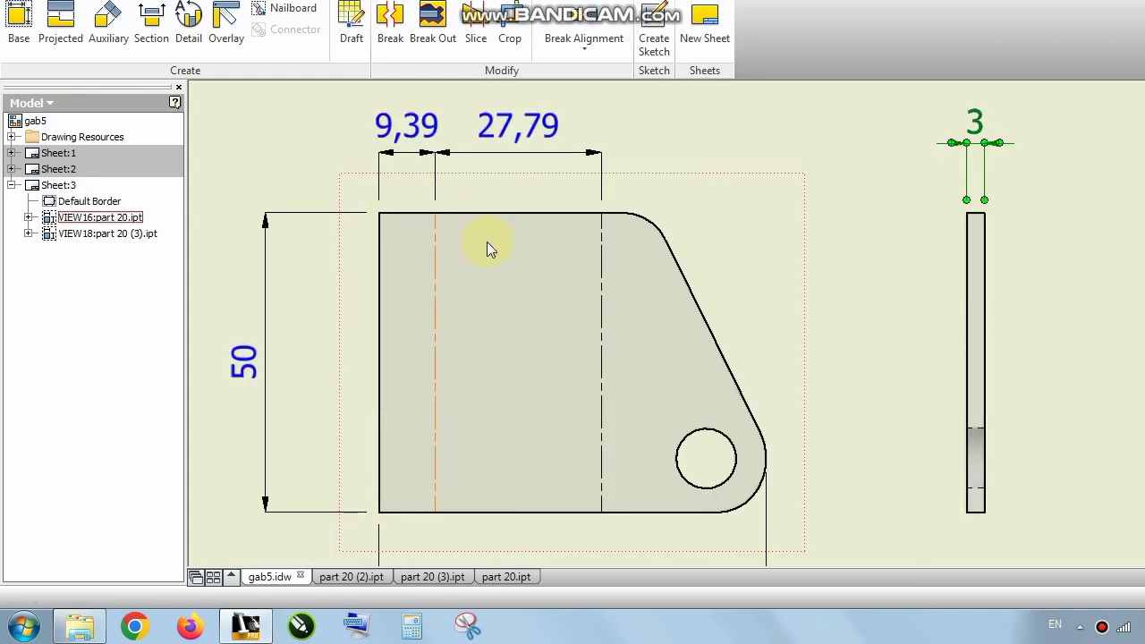
{"action": "scroll", "coordinate": [488, 242], "scroll_direction": "down", "scroll_amount": 2}
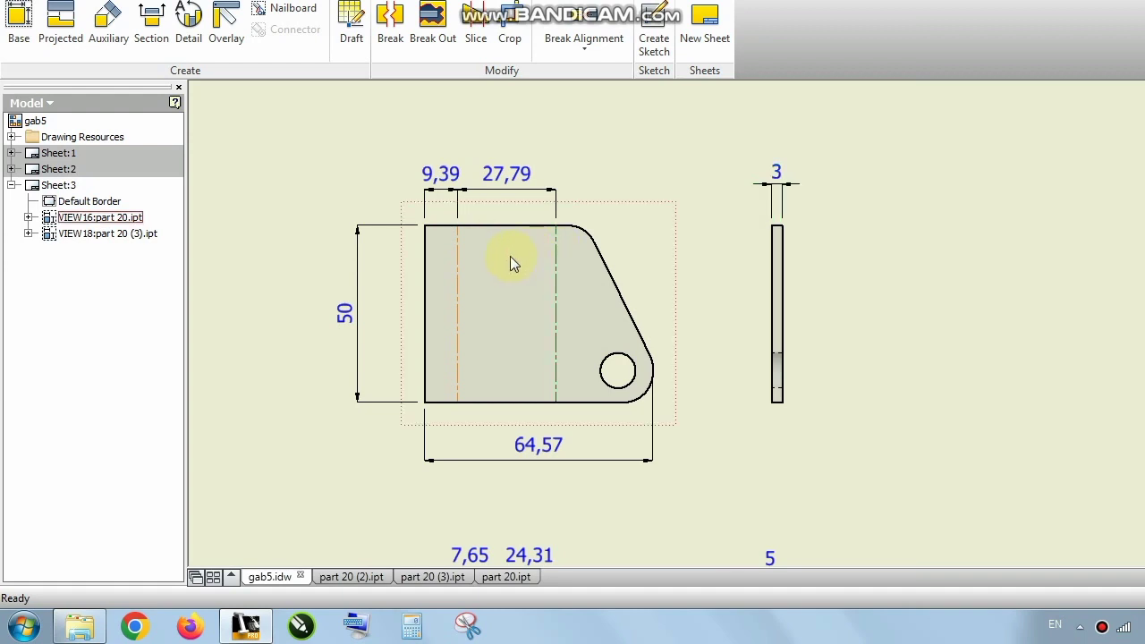
{"action": "left_click", "coordinate": [598, 169]}
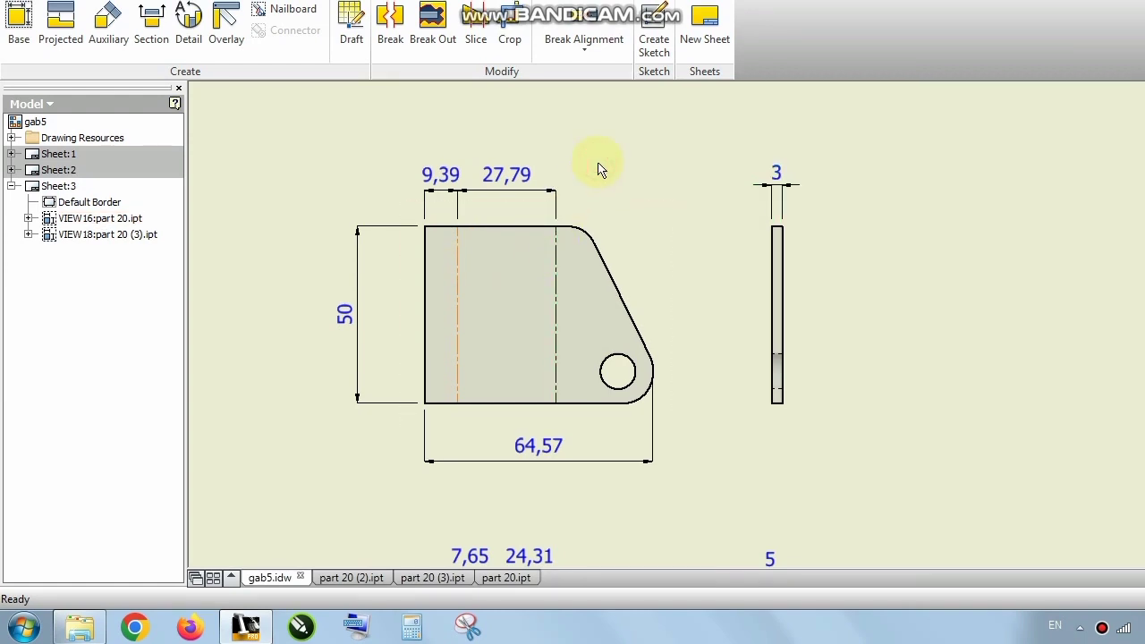
- Compare the dimensions of the complete grey and gold flat patterns and their side views on Sheet:3
{"action": "scroll", "coordinate": [598, 169], "scroll_direction": "down", "scroll_amount": 2}
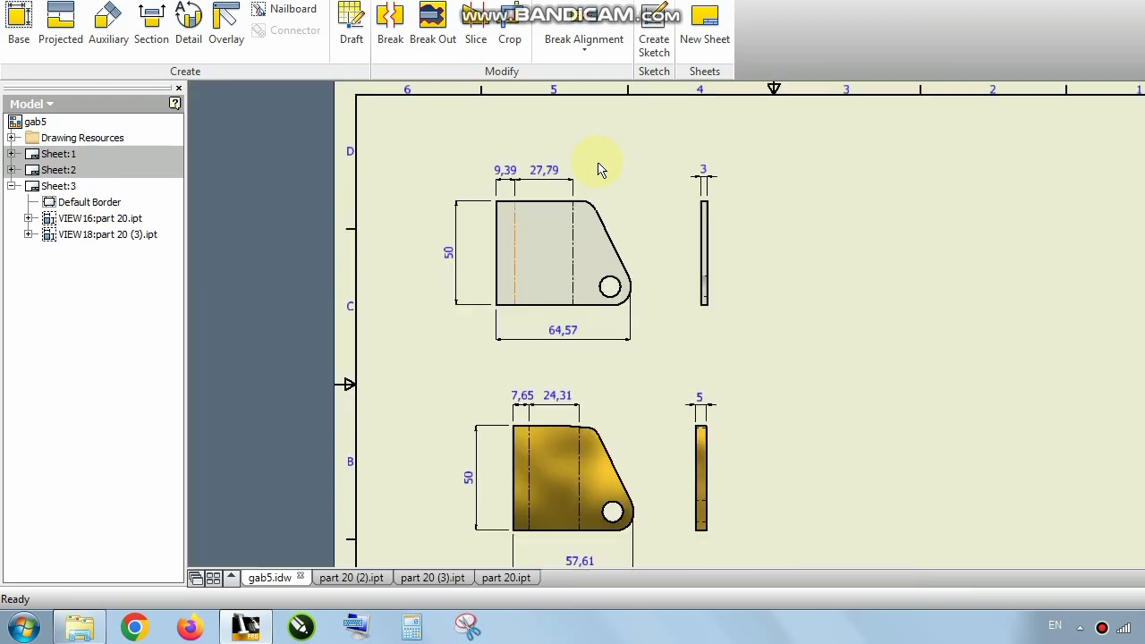
{"action": "middle_click_drag", "start_coordinate": [559, 373], "coordinate": [527, 357]}
{"action": "scroll", "coordinate": [527, 357], "scroll_direction": "up", "scroll_amount": 3}
{"action": "scroll", "coordinate": [528, 357], "scroll_direction": "down", "scroll_amount": 2}
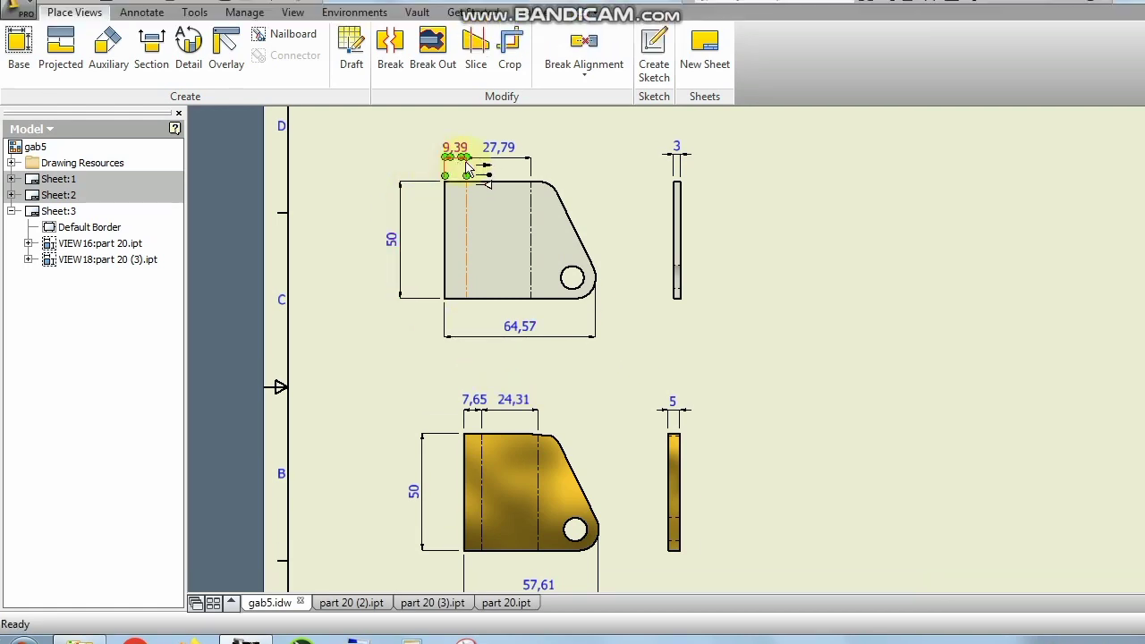
{"action": "middle_click_drag", "start_coordinate": [638, 404], "coordinate": [572, 380]}
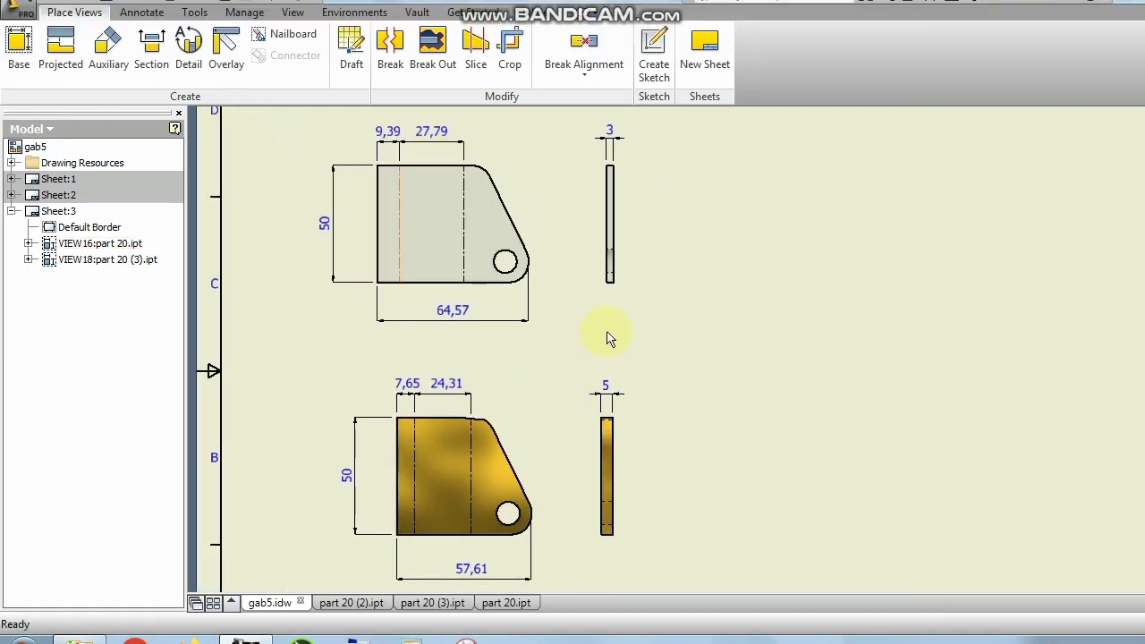
{"action": "mouse_move", "coordinate": [609, 338]}
{"action": "middle_mouse_down"}
{"action": "mouse_move", "coordinate": [594, 332]}
{"action": "mouse_move", "coordinate": [585, 344]}
{"action": "middle_mouse_up"}
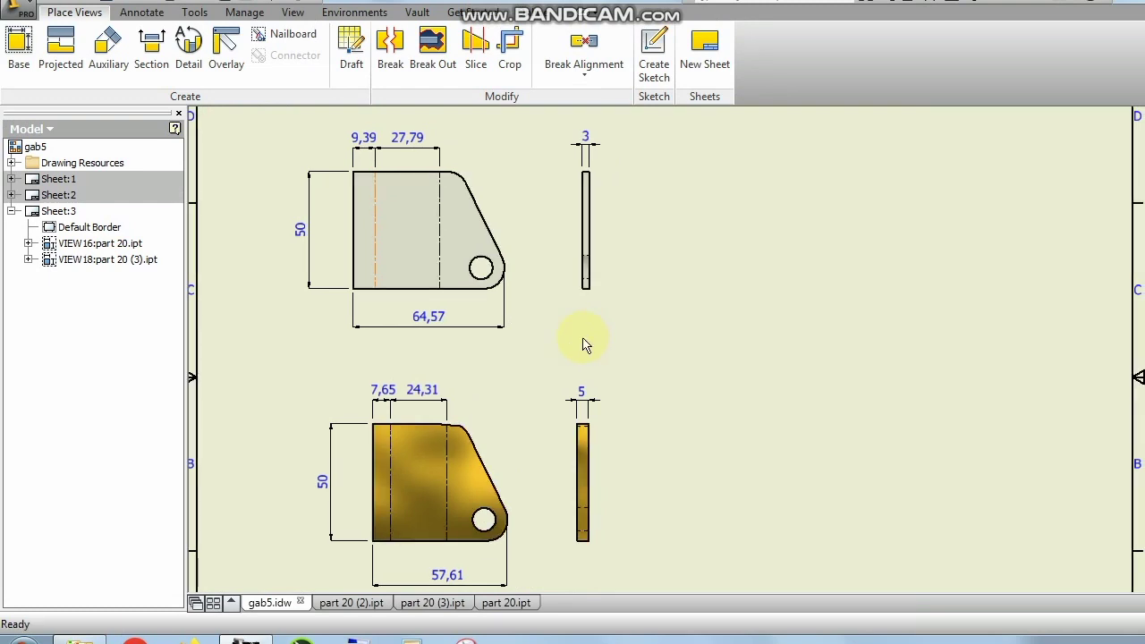